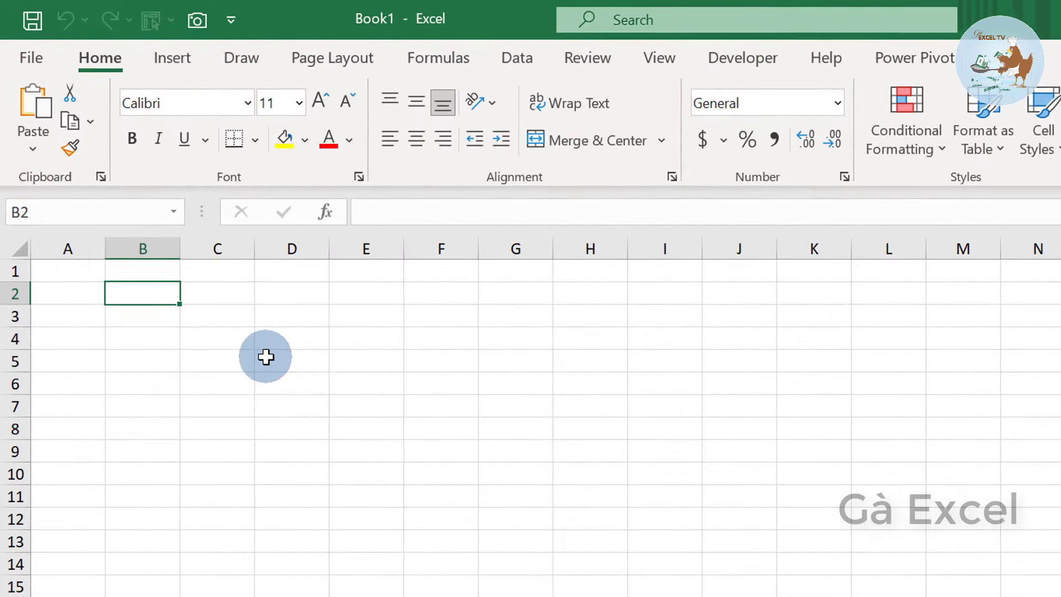
Enter headers Mã NV, Tên NV, Lương Thực Nhận, email in B2:E2 and fill Gà Excel 1–4 down C3:C6
{"action": "left_click", "coordinate": [220, 316]}
{"action": "left_click", "coordinate": [221, 316]}
{"action": "type", "text": "Gà Excel 1"}
{"action": "left_click_drag", "start_coordinate": [261, 326], "coordinate": [260, 395]}
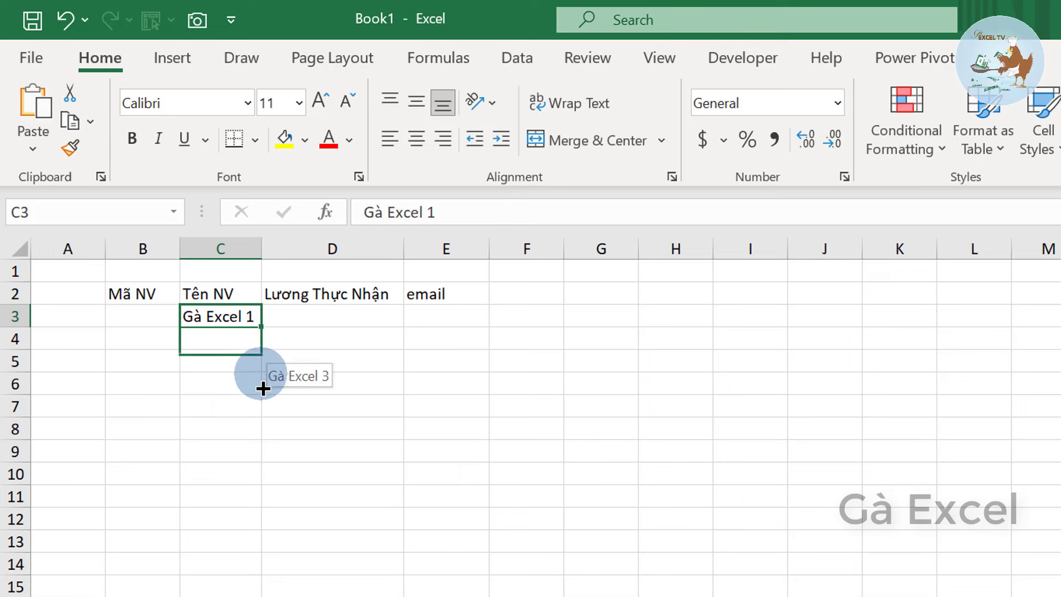
Enter GE001 in B3 and fill employee codes GE002–GE004 down to B6
{"action": "left_click", "coordinate": [116, 316]}
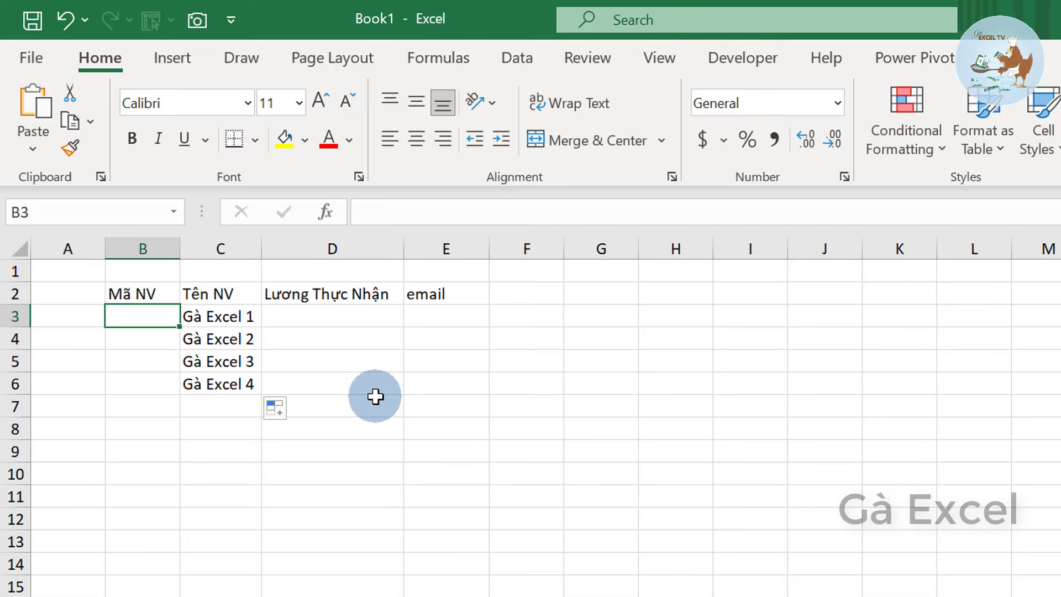
{"action": "type", "text": "GE"}
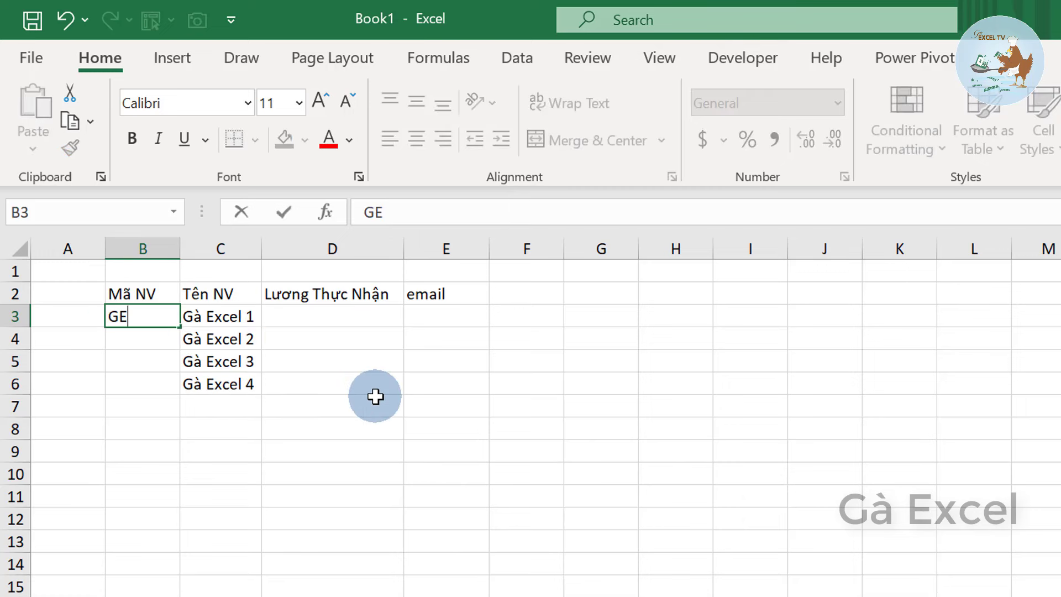
{"action": "type", "text": "001"}
{"action": "key", "text": "Return"}
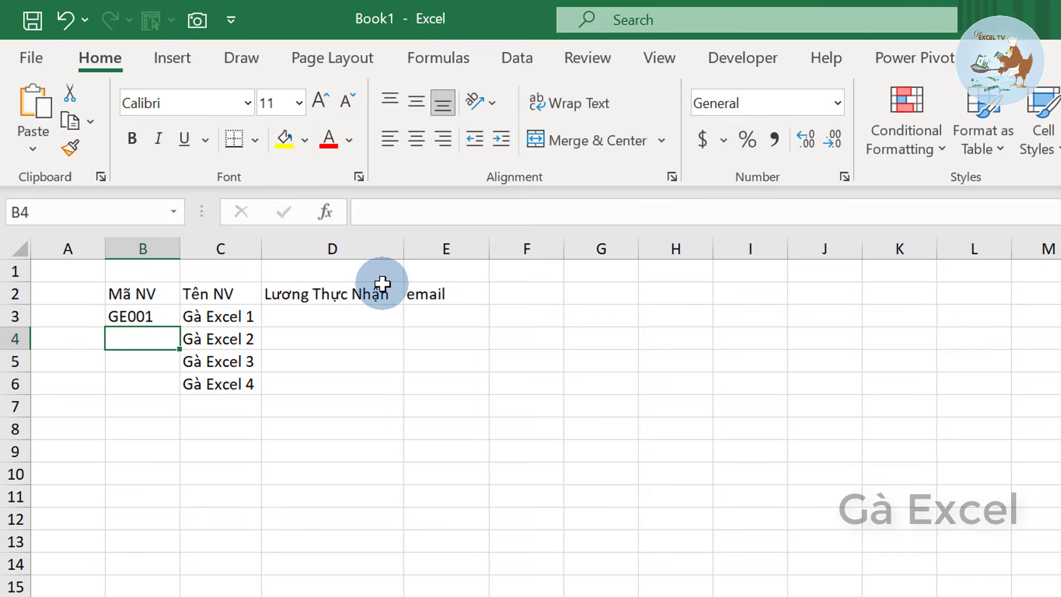
{"action": "left_click", "coordinate": [158, 314]}
{"action": "left_click_drag", "start_coordinate": [179, 326], "coordinate": [183, 390]}
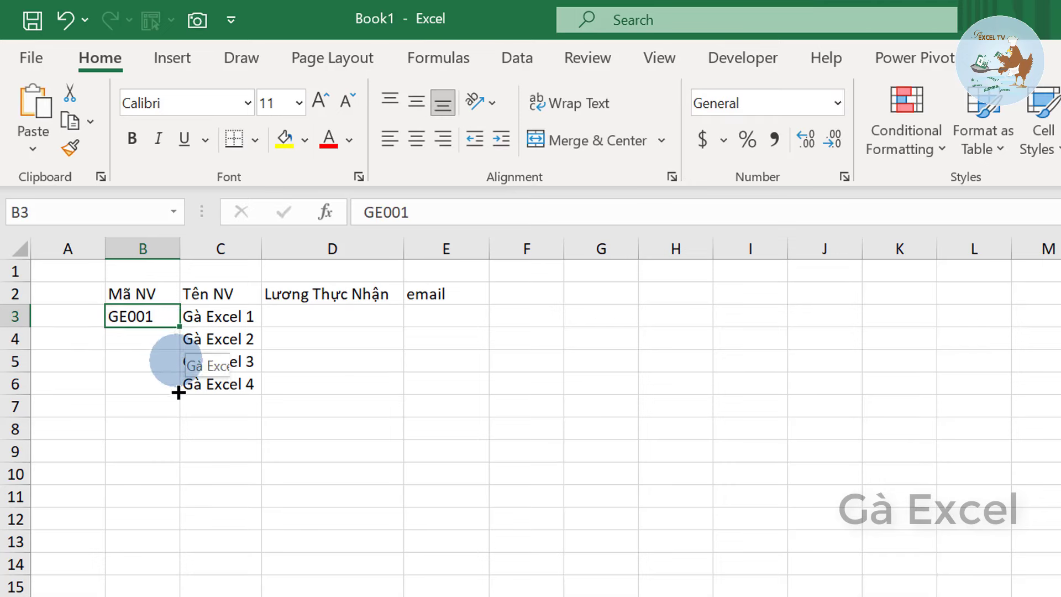
Enter salaries 10000000 and 20000000 in D3:D4, accepting the suggested rest through 40000000
{"action": "left_click", "coordinate": [356, 315]}
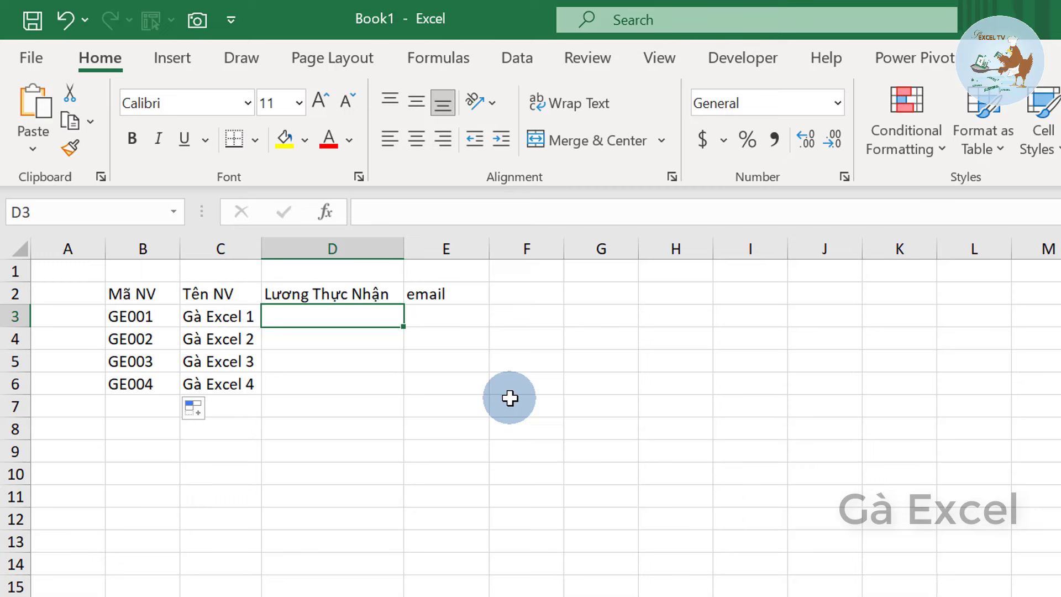
{"action": "type", "text": "10"}
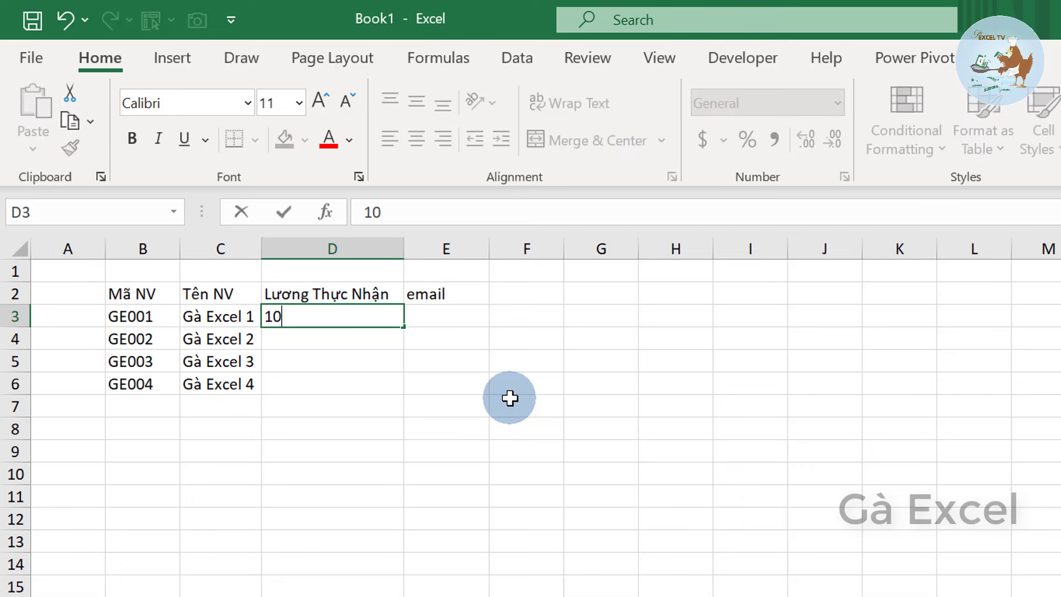
{"action": "type", "text": "000000"}
{"action": "key", "text": "Return"}
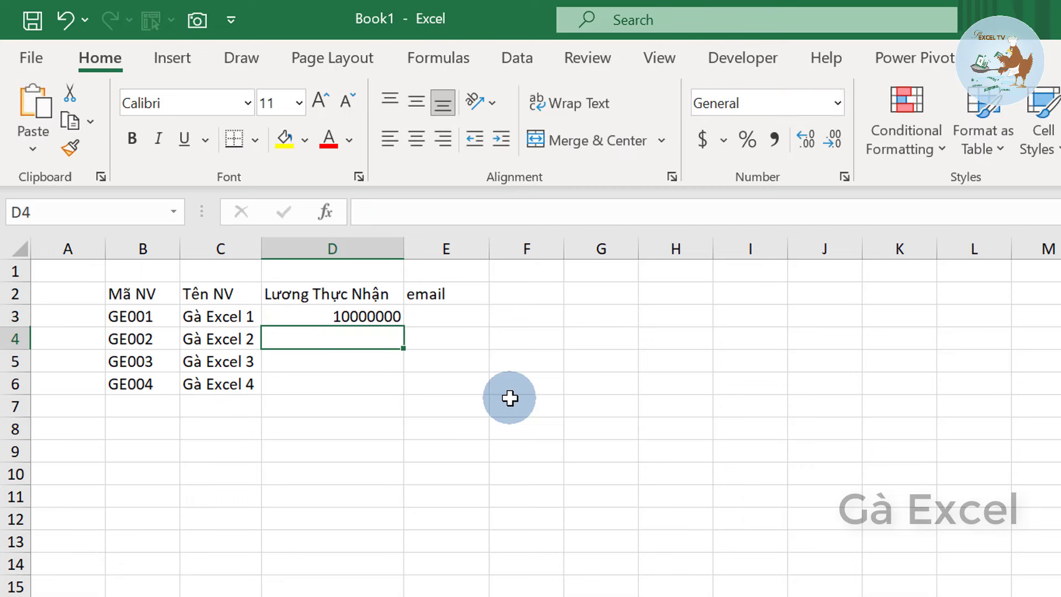
{"action": "type", "text": "20000000"}
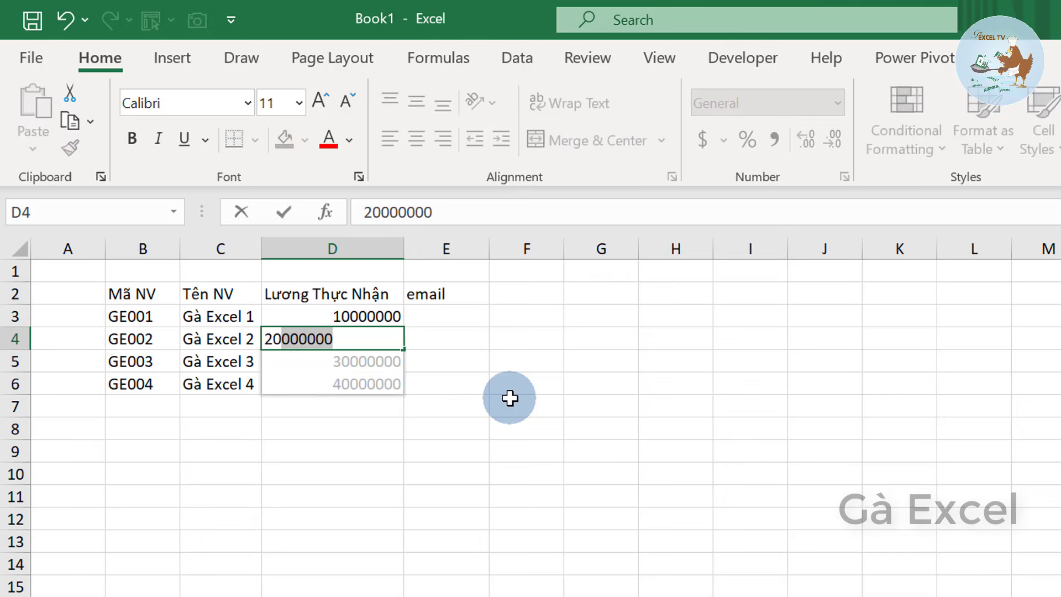
{"action": "key", "text": "Return"}
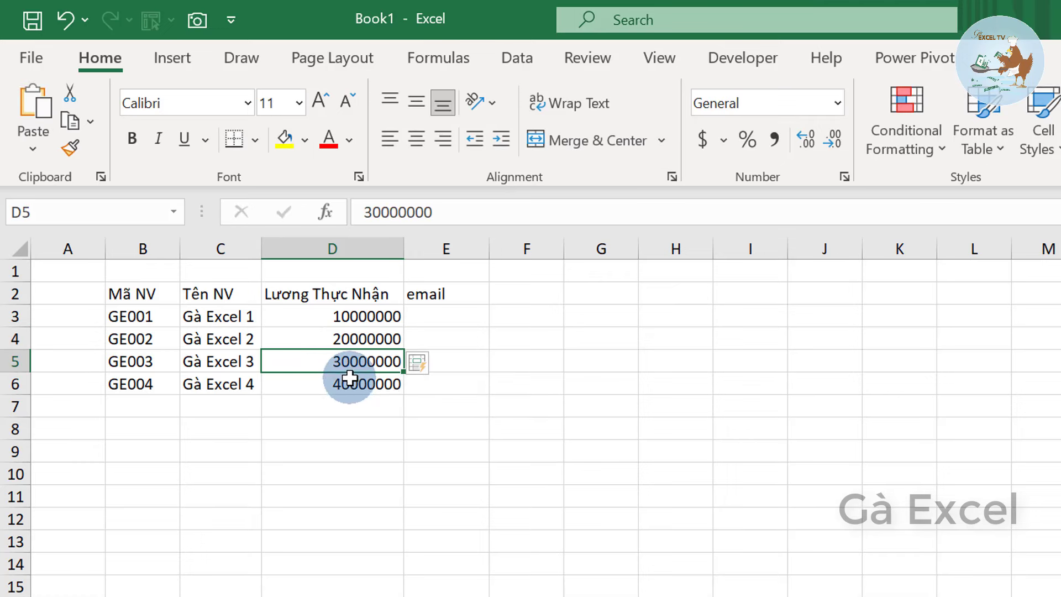
Format salaries D3:D6 with thousands separators and no decimal places
{"action": "left_click", "coordinate": [343, 384]}
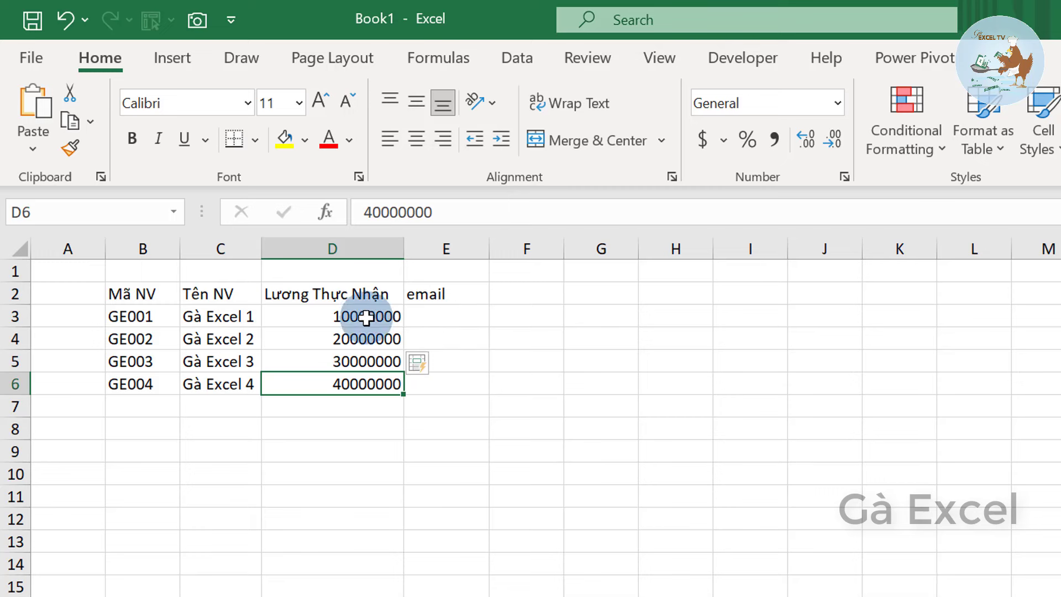
{"action": "left_click_drag", "start_coordinate": [367, 313], "coordinate": [367, 385]}
{"action": "left_click", "coordinate": [773, 140]}
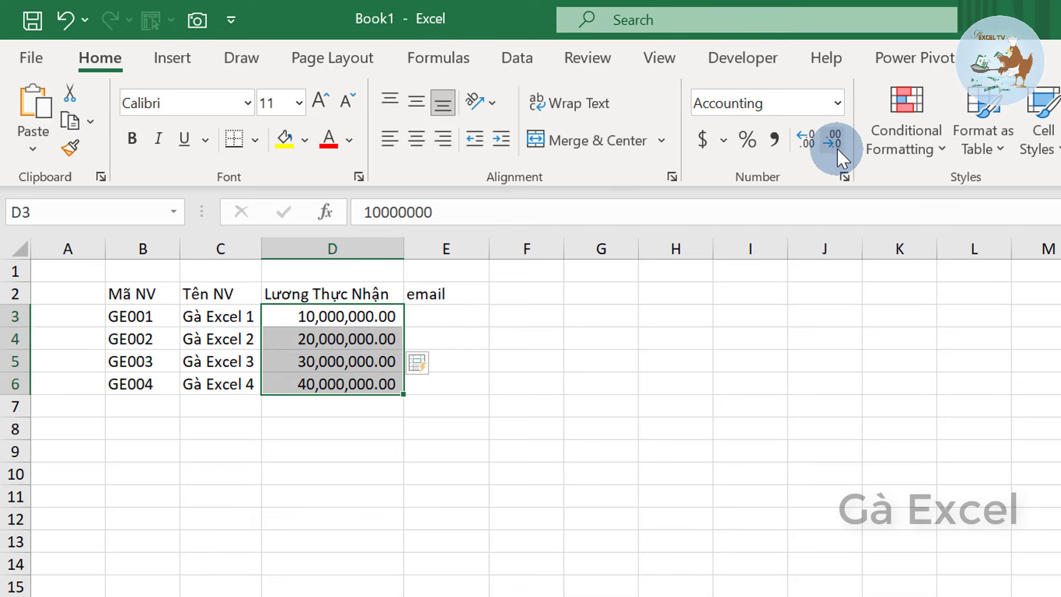
{"action": "left_click", "coordinate": [832, 139]}
{"action": "left_click", "coordinate": [832, 139]}
{"action": "left_click", "coordinate": [442, 315]}
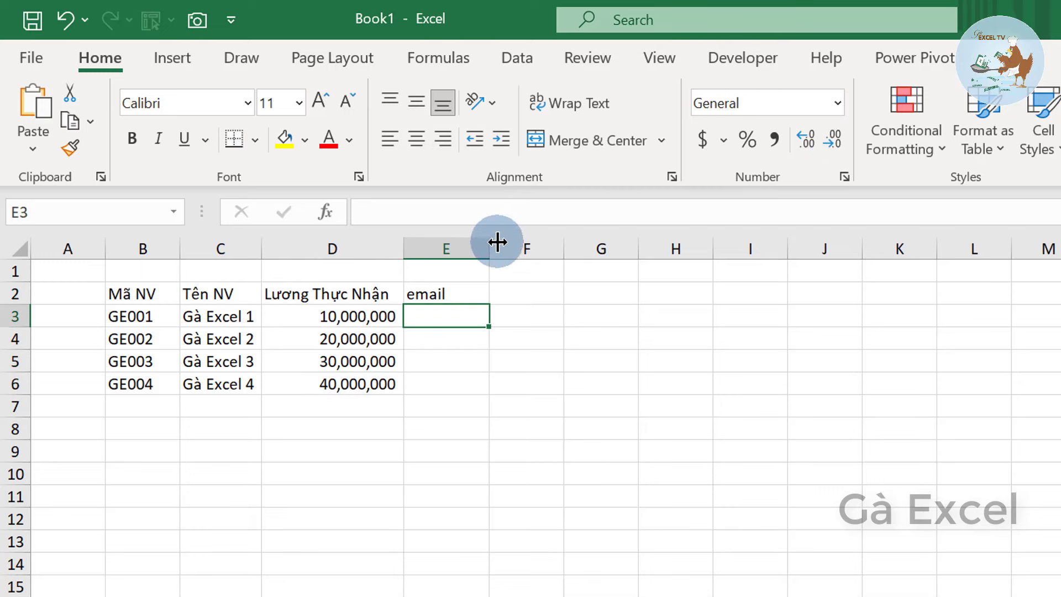
Widen column E, enter the employee e-mail address in E3, autofit, and copy it down to E6
{"action": "left_click_drag", "start_coordinate": [488, 239], "coordinate": [541, 243]}
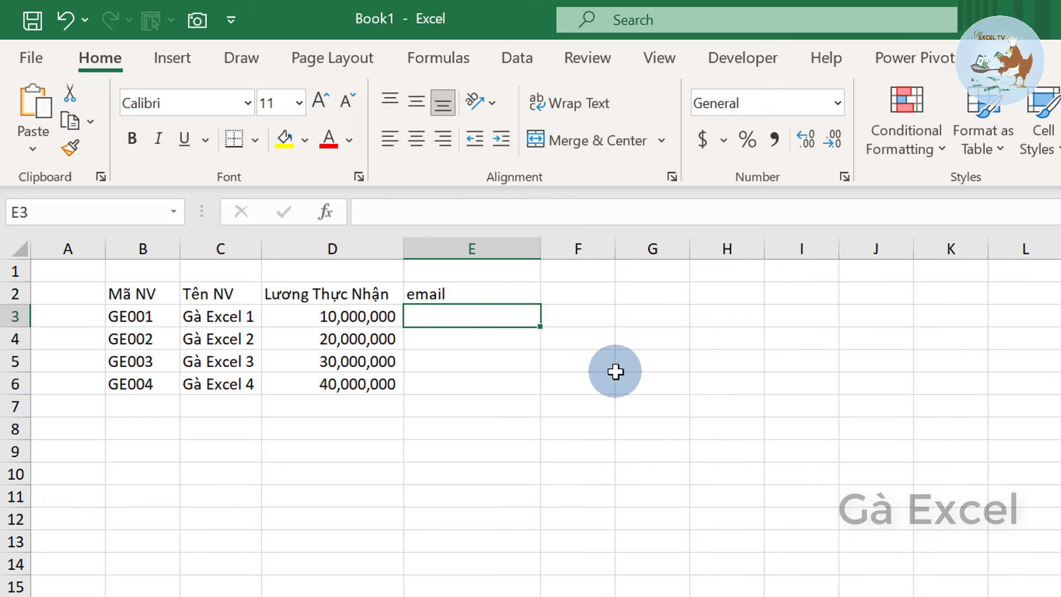
{"action": "key", "text": "Return"}
{"action": "double_click", "coordinate": [541, 248]}
{"action": "left_click_drag", "start_coordinate": [596, 327], "coordinate": [596, 394]}
Apply All Borders to the whole table B2:E6
{"action": "left_click_drag", "start_coordinate": [150, 296], "coordinate": [488, 379]}
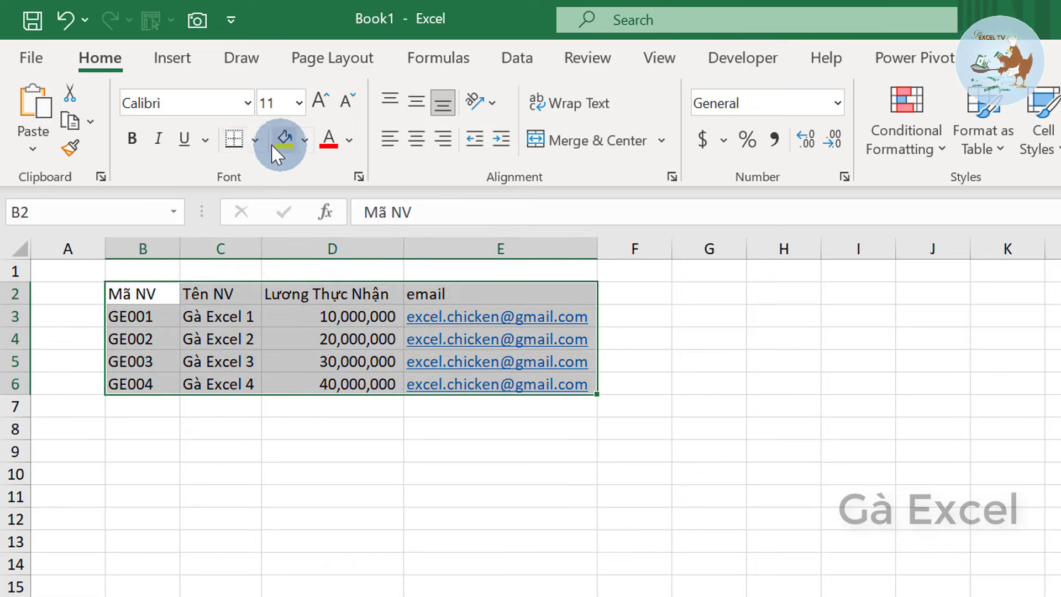
{"action": "left_click", "coordinate": [255, 139]}
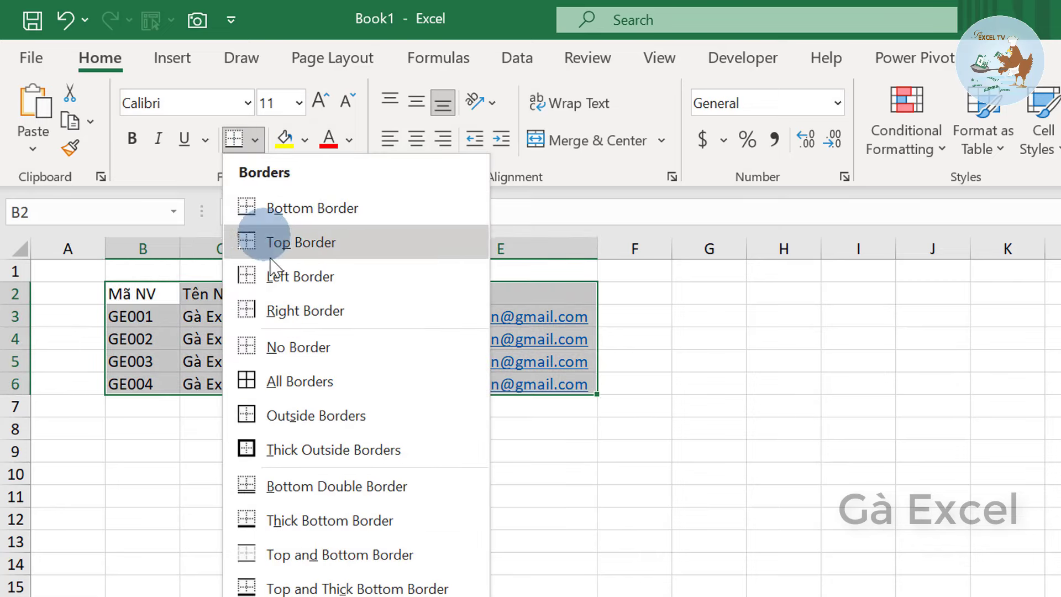
{"action": "left_click", "coordinate": [282, 375]}
Make header row B2:E2 centred horizontally and vertically, bold, red text on yellow fill
{"action": "left_click_drag", "start_coordinate": [135, 293], "coordinate": [434, 292]}
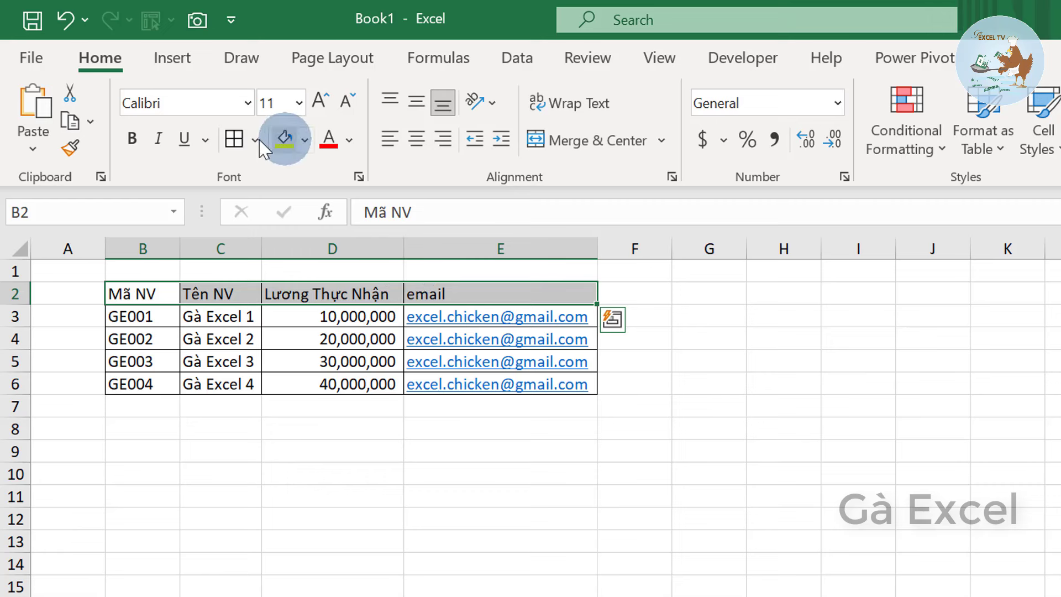
{"action": "left_click", "coordinate": [416, 140]}
{"action": "left_click", "coordinate": [416, 102]}
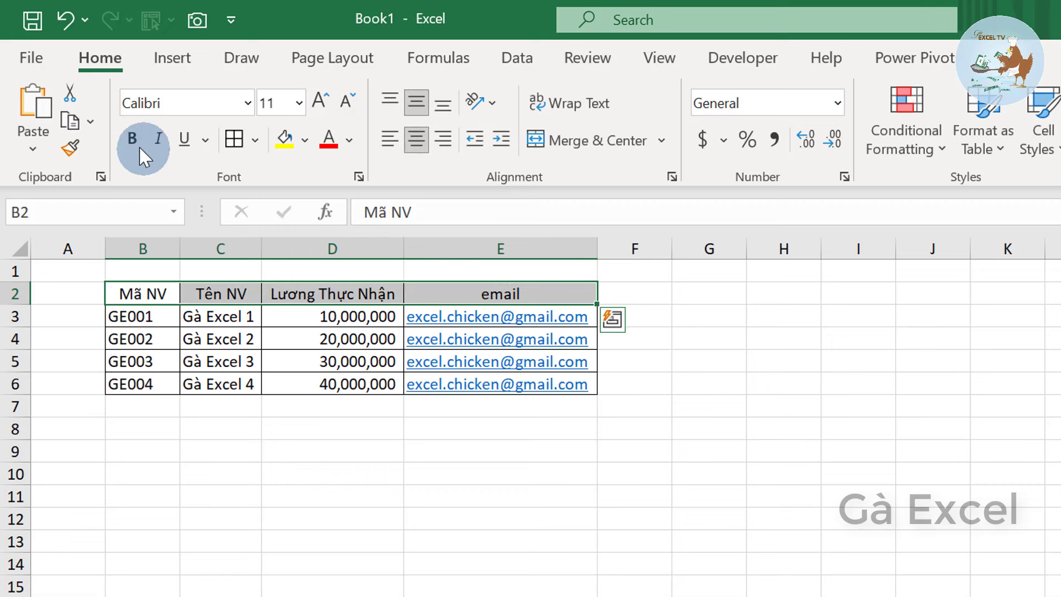
{"action": "left_click", "coordinate": [140, 150]}
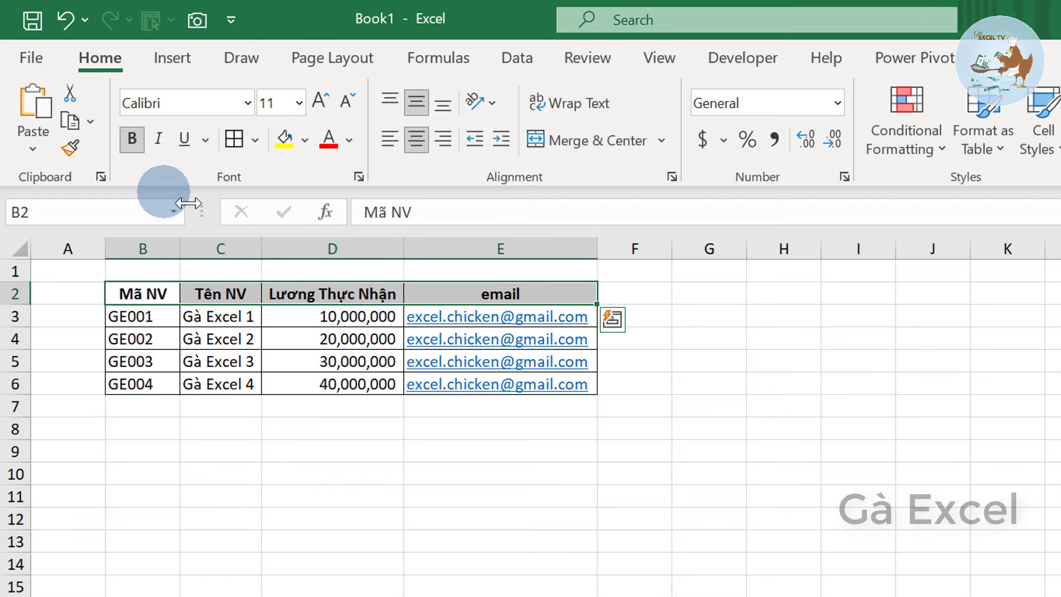
{"action": "left_click", "coordinate": [329, 142]}
{"action": "left_click", "coordinate": [283, 141]}
{"action": "left_click", "coordinate": [220, 339]}
{"action": "key", "text": "ctrl+s"}
Save the workbook on This PC's Desktop under the name Bang Luong Cty
{"action": "left_click", "coordinate": [390, 441]}
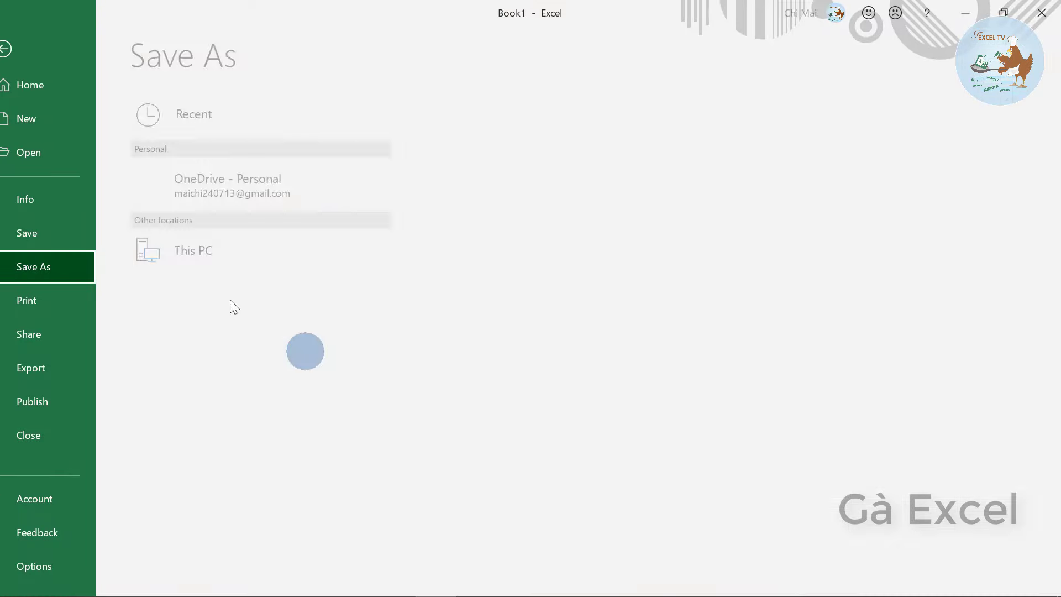
{"action": "left_click", "coordinate": [506, 210]}
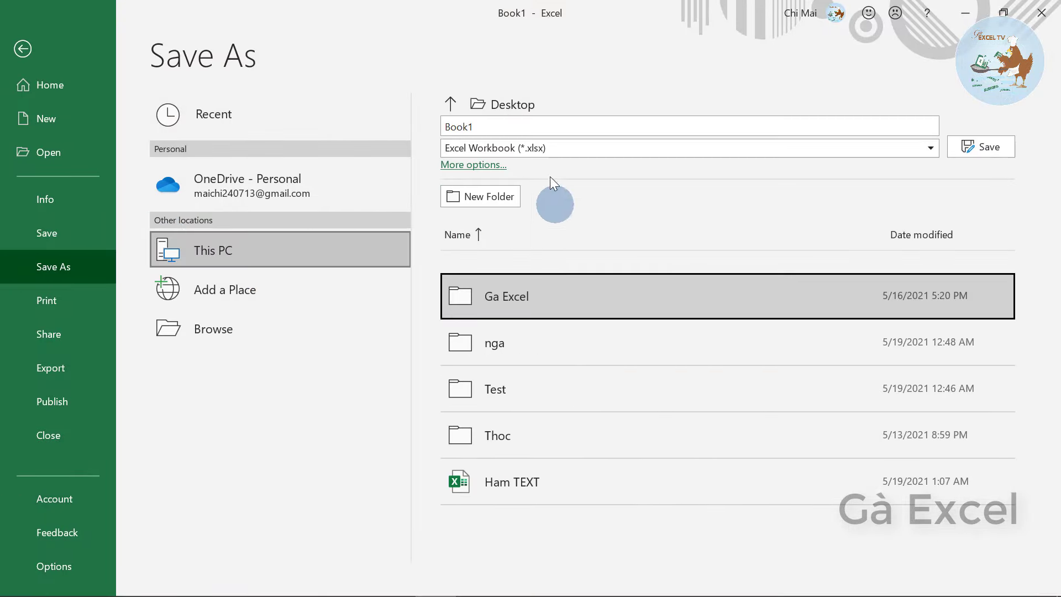
{"action": "left_click", "coordinate": [546, 128]}
{"action": "type", "text": "Ban"}
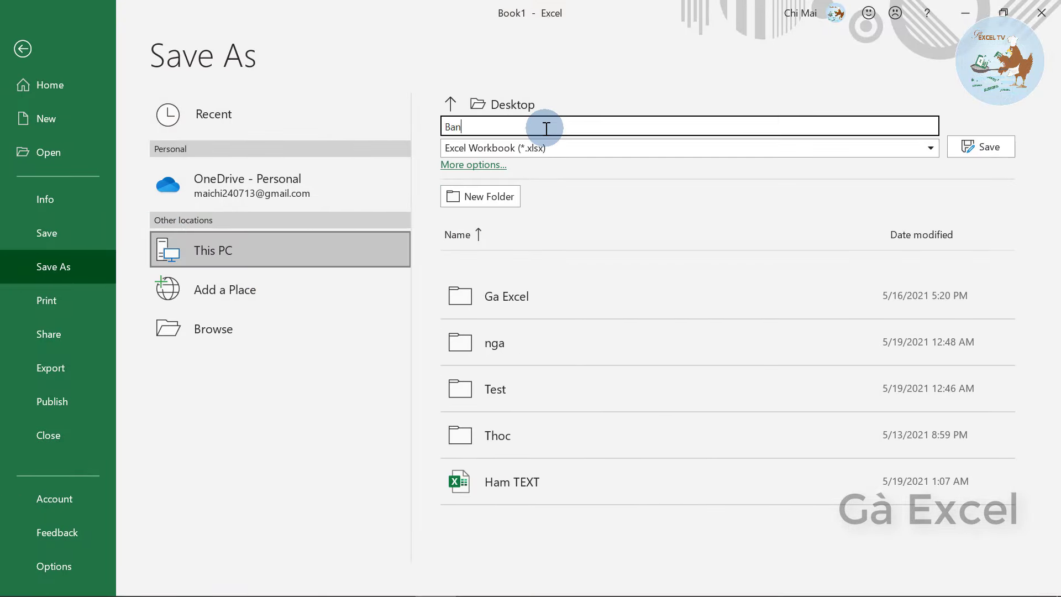
{"action": "type", "text": "g Luong Cty"}
{"action": "key", "text": "Return"}
Type the heading lines Công Ty Gà Excel and Bảng Lương Tháng 5/2021
{"action": "type", "text": "Cô"}
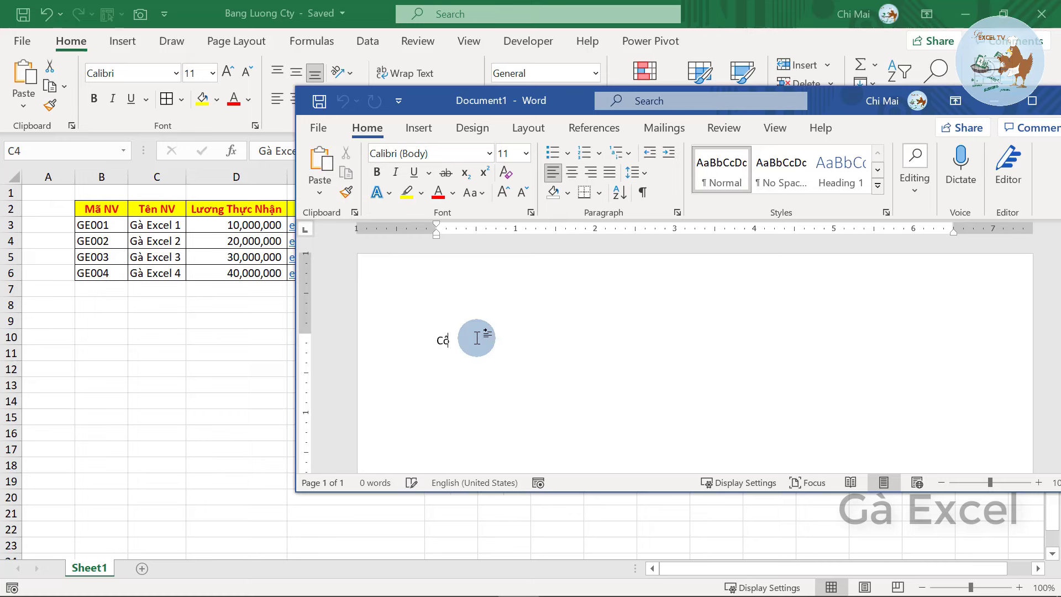
{"action": "type", "text": "ng Ty Gà"}
{"action": "type", "text": " Excel"}
{"action": "type", "text": "Bang"}
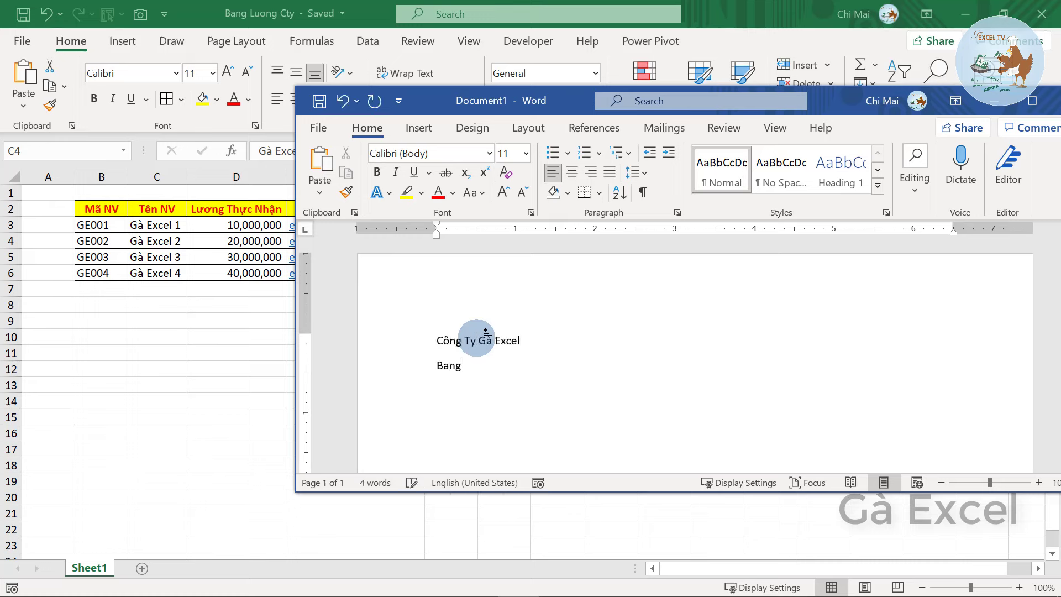
{"action": "type", "text": " Lon"}
{"action": "key", "text": "BackSpace"}
{"action": "key", "text": "BackSpace"}
{"action": "type", "text": "ư"}
{"action": "type", "text": "ơng THag"}
{"action": "key", "text": "BackSpace"}
{"action": "key", "text": "BackSpace"}
{"action": "key", "text": "BackSpace"}
{"action": "type", "text": "háng 5"}
{"action": "type", "text": "/2021"}
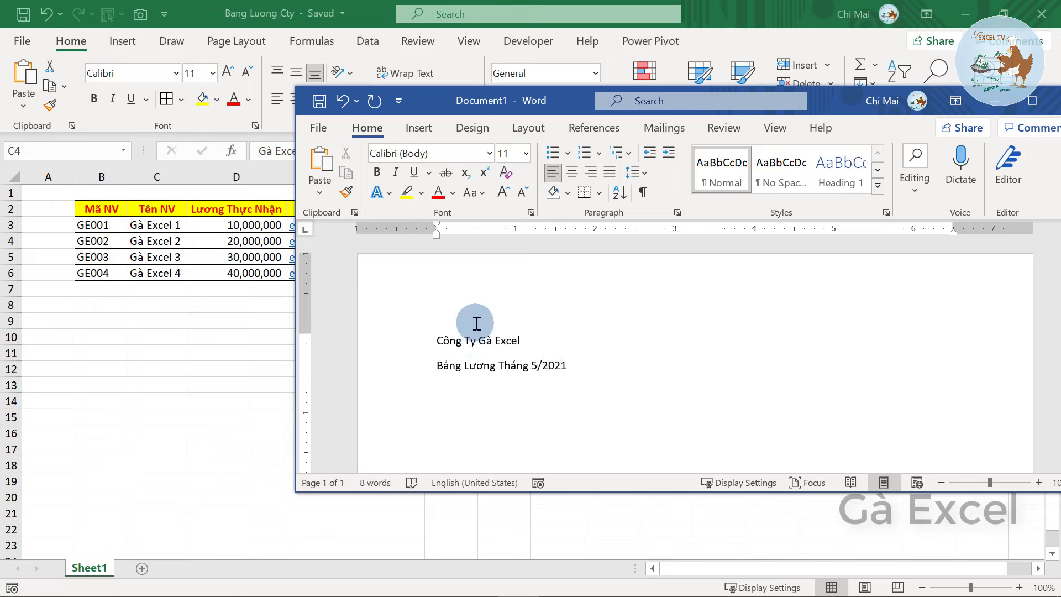
Centre both heading lines and make Công Ty Gà Excel bold at font size 16
{"action": "left_click_drag", "start_coordinate": [425, 340], "coordinate": [589, 369]}
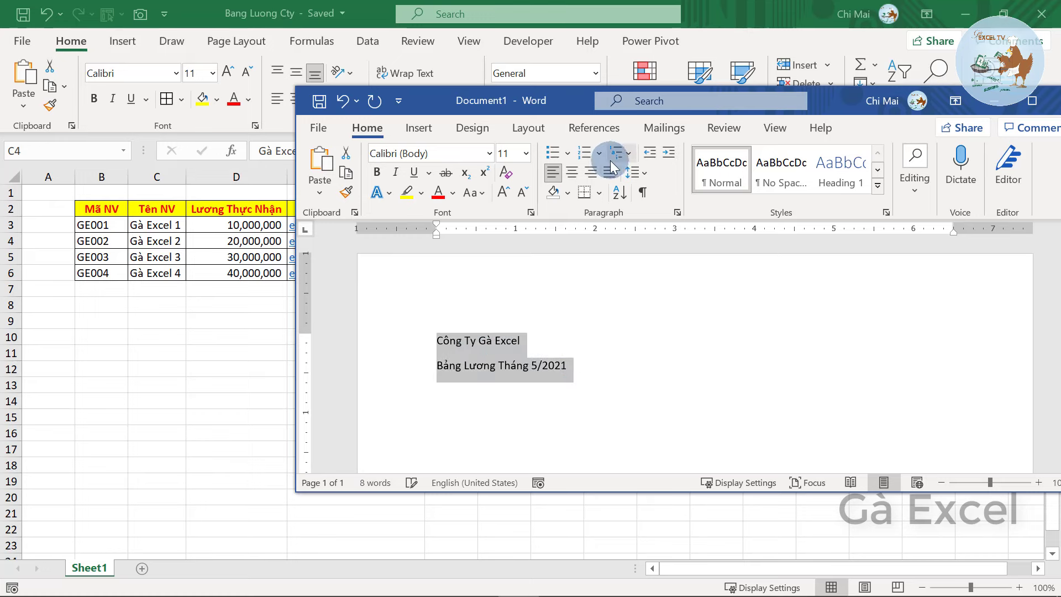
{"action": "left_click", "coordinate": [573, 174]}
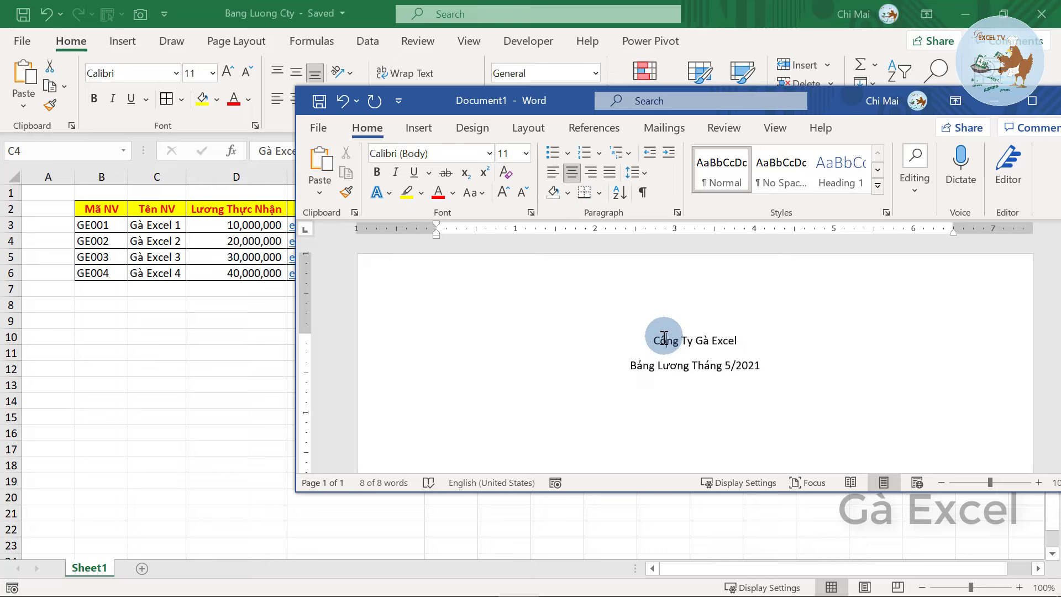
{"action": "left_click_drag", "start_coordinate": [653, 340], "coordinate": [757, 339]}
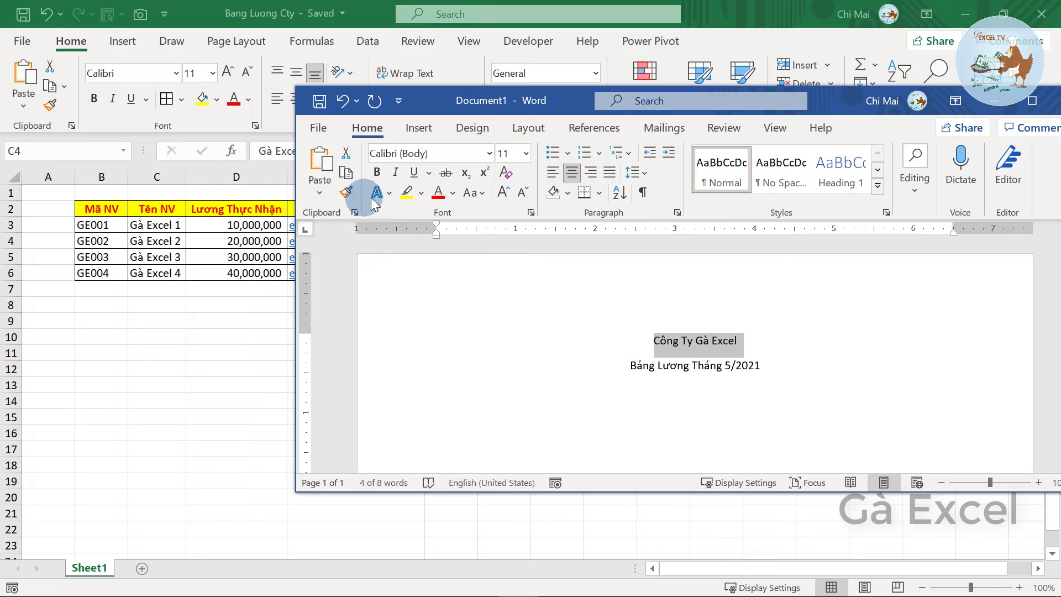
{"action": "left_click", "coordinate": [376, 172]}
{"action": "double_click", "coordinate": [497, 100]}
{"action": "left_click", "coordinate": [209, 73]}
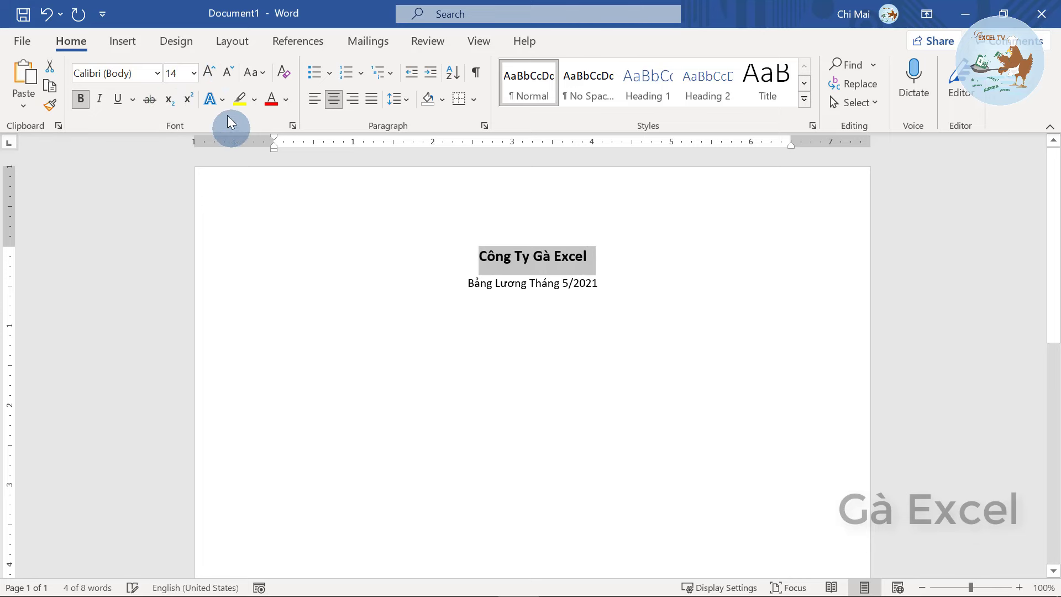
{"action": "left_click", "coordinate": [209, 73]}
Insert a two-column, three-row table on a new line below the subtitle
{"action": "left_click", "coordinate": [345, 326]}
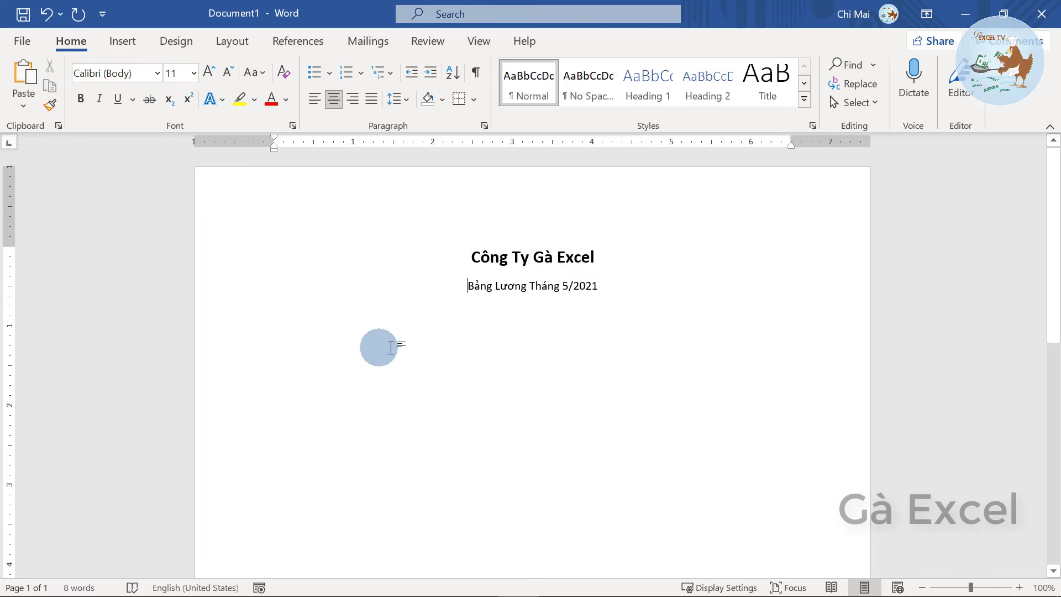
{"action": "left_click", "coordinate": [650, 294]}
{"action": "key", "text": "Return"}
{"action": "left_click", "coordinate": [122, 41]}
{"action": "left_click", "coordinate": [145, 83]}
{"action": "left_click", "coordinate": [151, 160]}
Narrow the table and type labels Mã Nhân Viên, Họ Tên NV, Lương Thực Nhận in the left column
{"action": "mouse_move", "coordinate": [789, 350]}
{"action": "left_mouse_down"}
{"action": "mouse_move", "coordinate": [527, 375]}
{"action": "mouse_move", "coordinate": [407, 352]}
{"action": "left_mouse_up"}
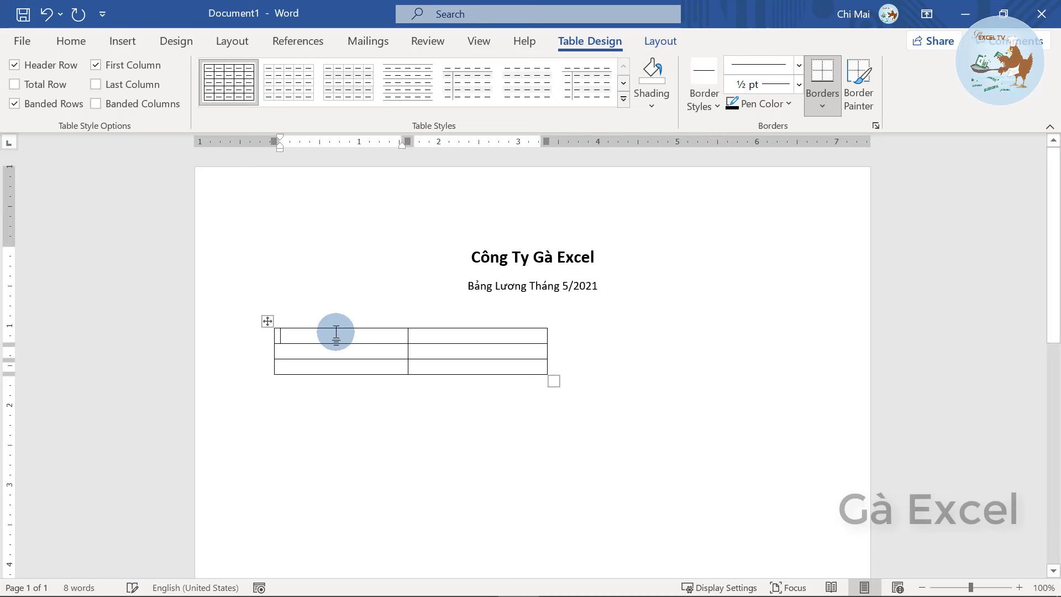
{"action": "type", "text": "Mã"}
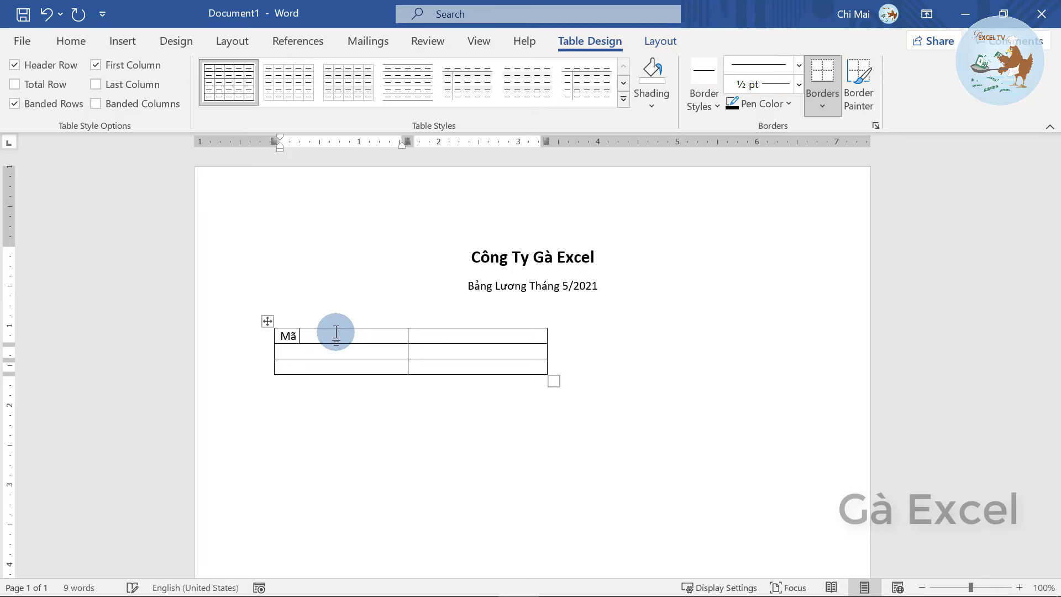
{"action": "type", "text": " Nhân Viên"}
{"action": "key", "text": "Down"}
{"action": "type", "text": "Ho"}
{"action": "type", "text": " Tên"}
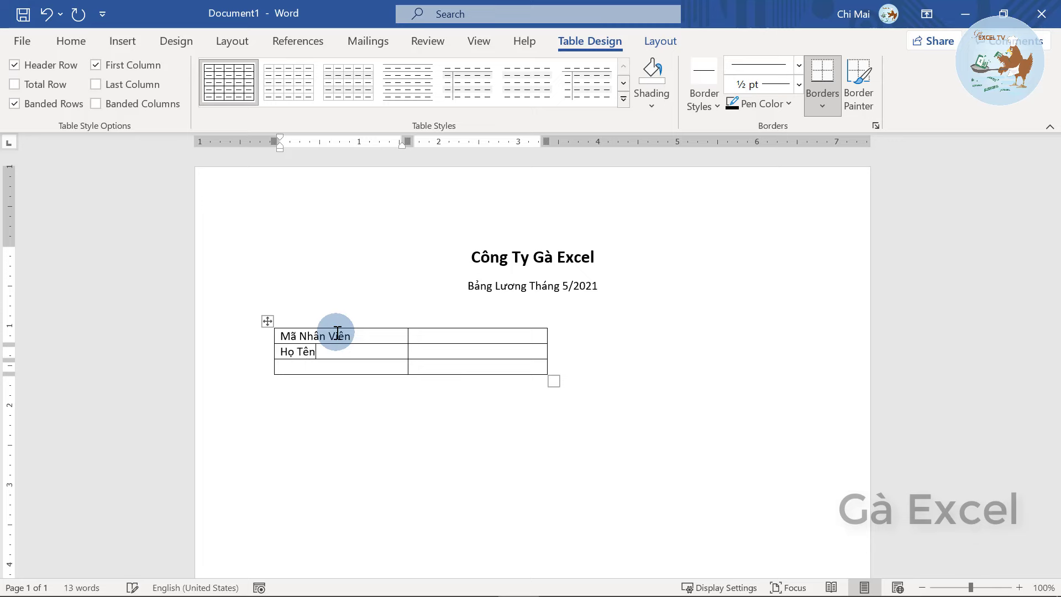
{"action": "type", "text": " NV"}
{"action": "key", "text": "Down"}
{"action": "type", "text": "Lương Thực"}
{"action": "type", "text": " Nhânj"}
Fill the right column with ': GE001', ': Gà Excel 1' and ': 10000000'
{"action": "type", "text": ":"}
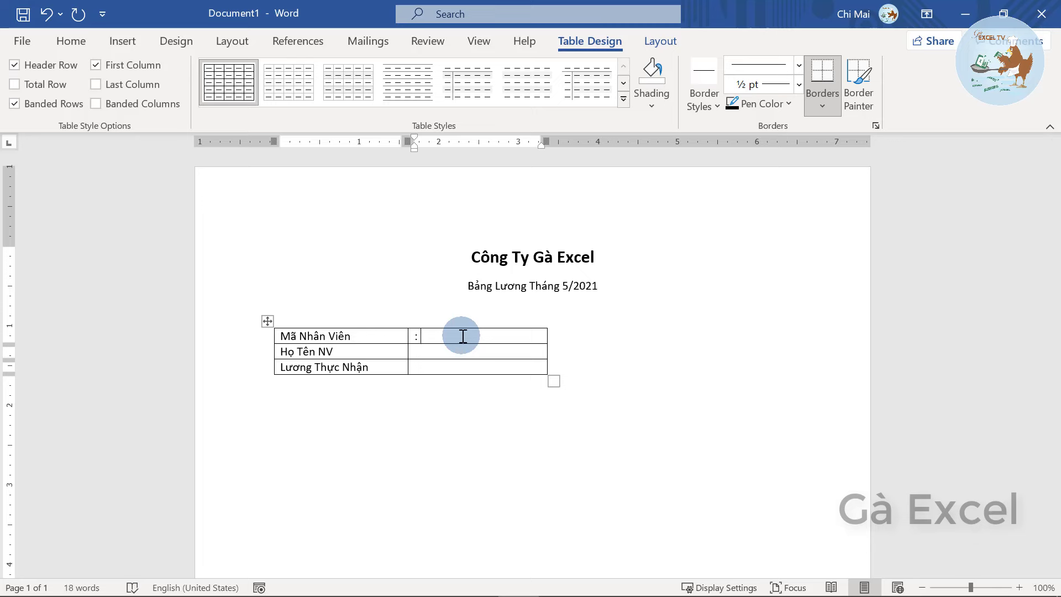
{"action": "type", "text": " NV"}
{"action": "key", "text": "BackSpace"}
{"action": "key", "text": "BackSpace"}
{"action": "type", "text": "GE"}
{"action": "type", "text": "001"}
{"action": "key", "text": "Tab"}
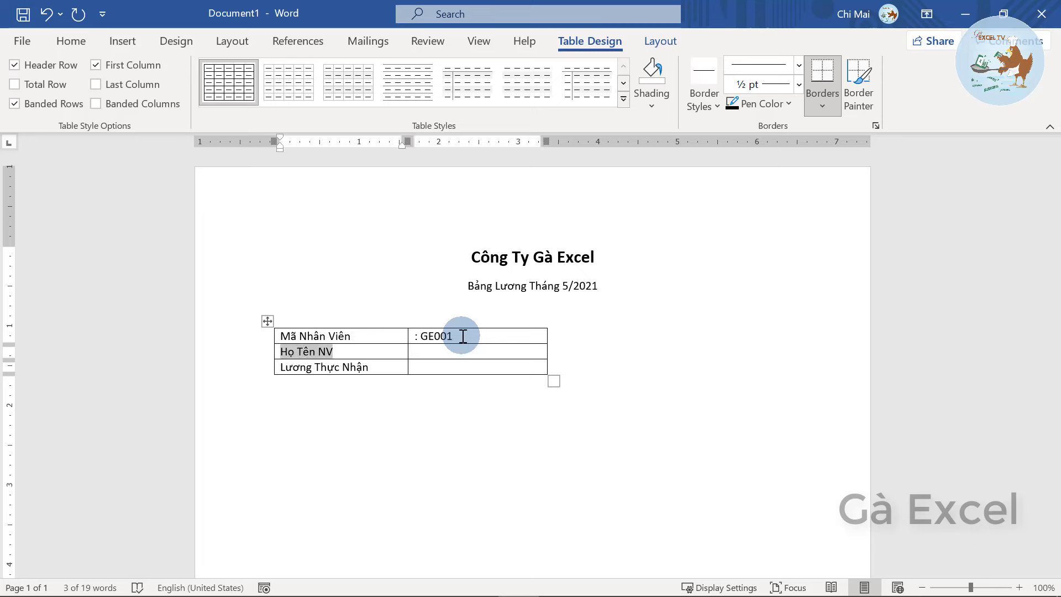
{"action": "left_click", "coordinate": [465, 347]}
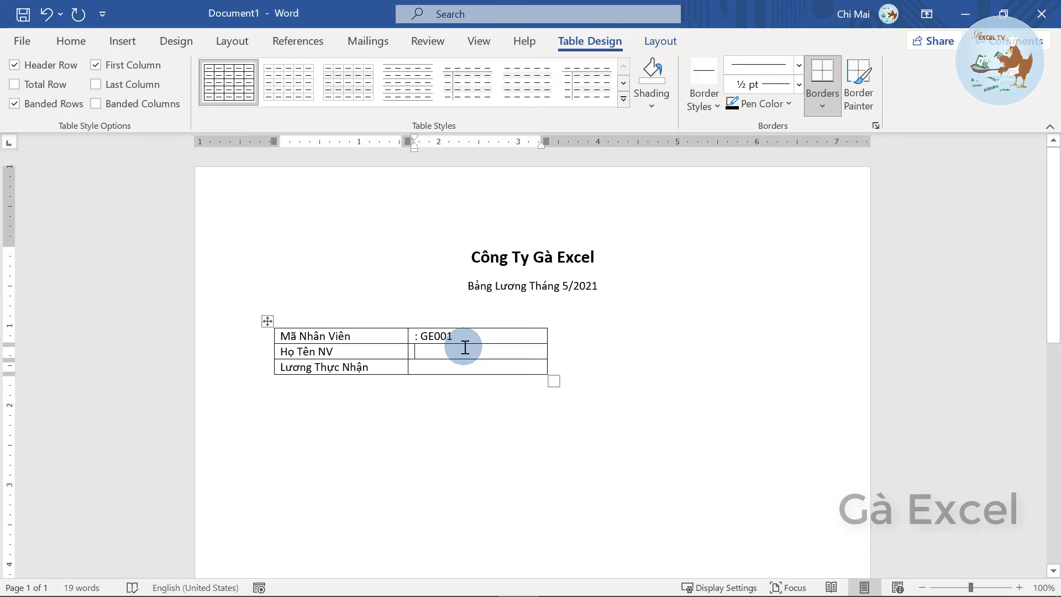
{"action": "type", "text": ": "}
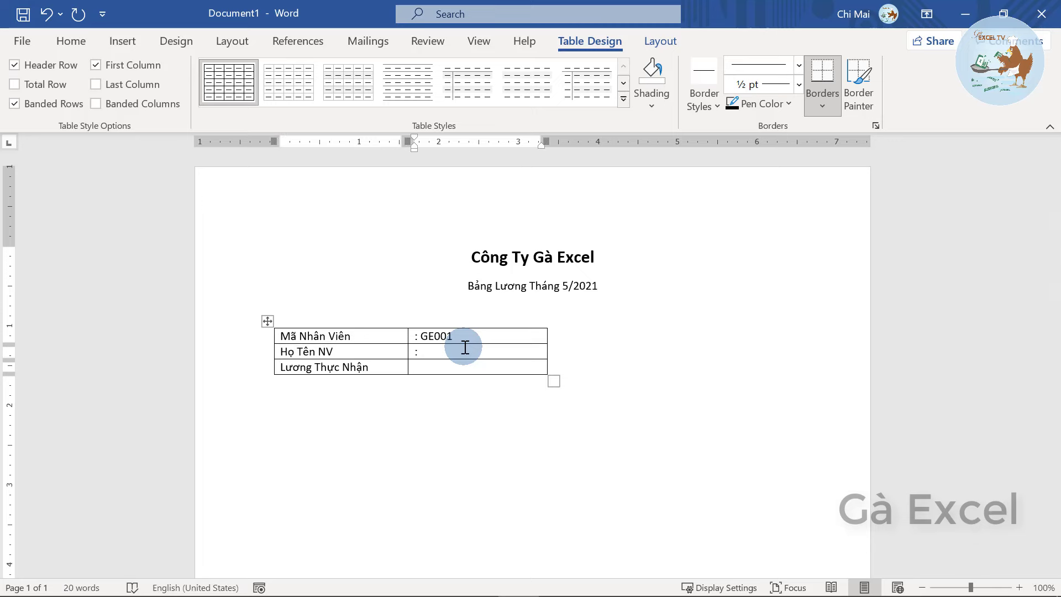
{"action": "type", "text": "Gà Excel 1"}
{"action": "left_click", "coordinate": [462, 366]}
{"action": "type", "text": ": 1000"}
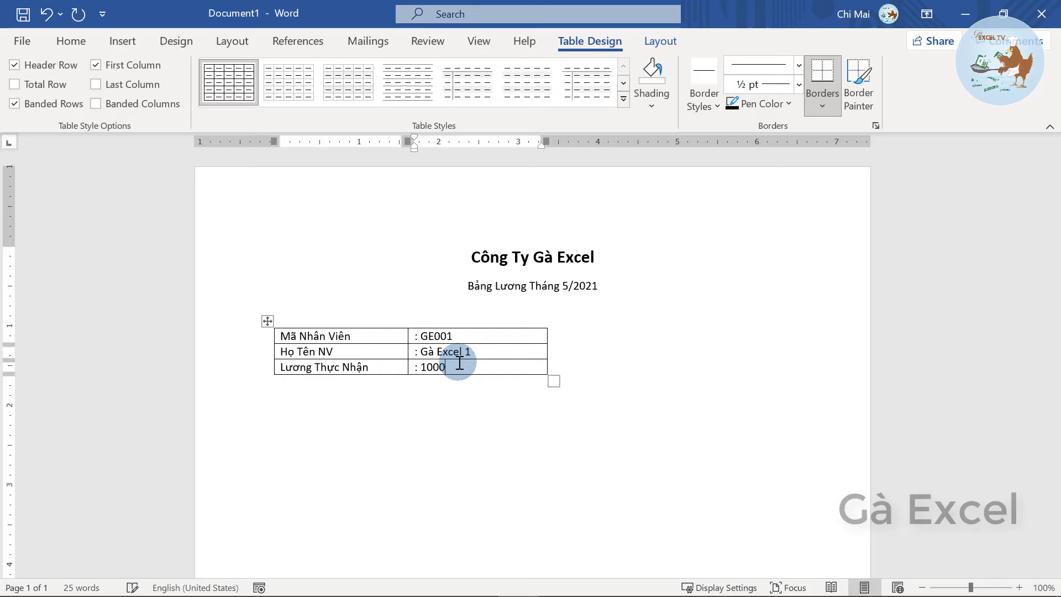
{"action": "type", "text": "0000"}
{"action": "left_click", "coordinate": [451, 406]}
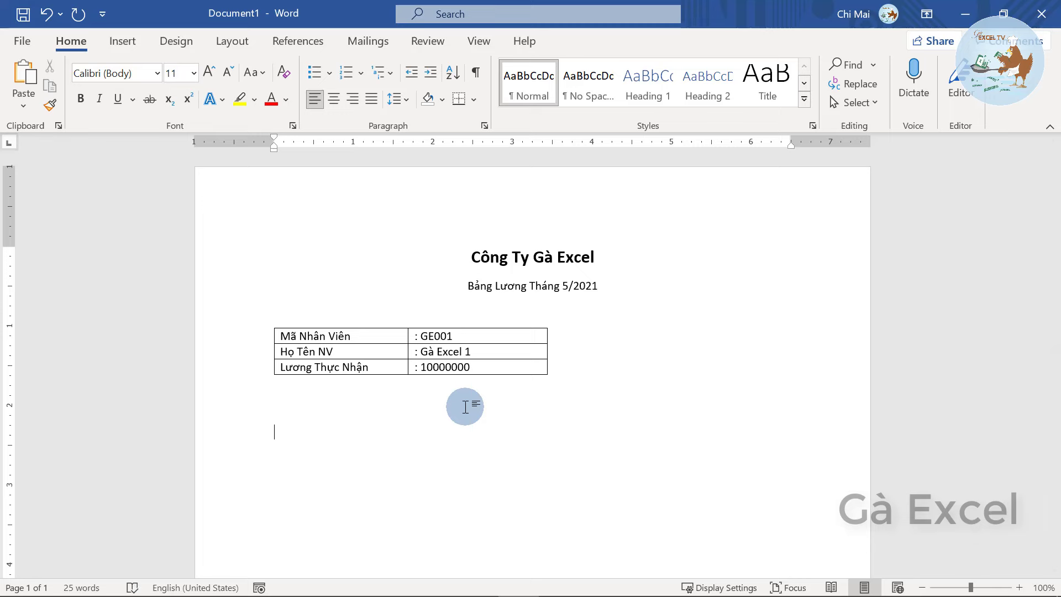
Type the date line 'Hà Nội, Ngày Tháng Năm' with a tab gap below the table
{"action": "type", "text": "Kyy"}
{"action": "key", "text": "BackSpace"}
{"action": "key", "text": "BackSpace"}
{"action": "key", "text": "BackSpace"}
{"action": "type", "text": "Hà"}
{"action": "type", "text": " Nọ"}
{"action": "type", "text": "oi"}
{"action": "type", "text": " Ngayf"}
{"action": "key", "text": "BackSpace"}
{"action": "key", "text": "BackSpace"}
{"action": "type", "text": "ayf"}
{"action": "key", "text": "Tab"}
{"action": "type", "text": "Thangs "}
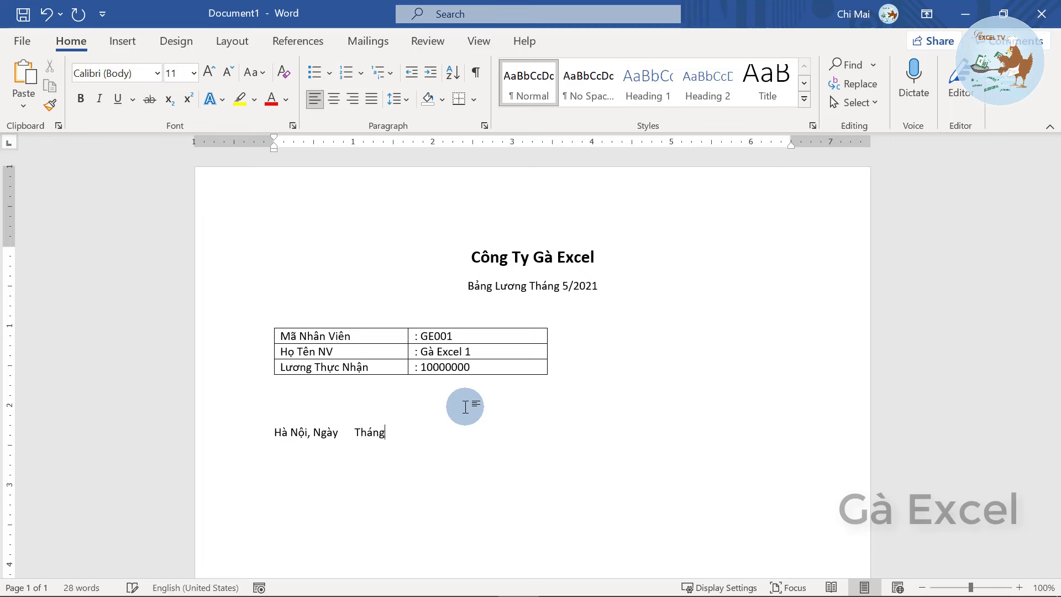
{"action": "type", "text": "Naw"}
{"action": "type", "text": "m"}
Add the signature note '(Ký và ghi rõ họ tên)' on the next line
{"action": "key", "text": "Return"}
{"action": "type", "text": "("}
{"action": "type", "text": "Kys"}
{"action": "type", "text": "và g"}
{"action": "type", "text": "hi rõ họ tên)"}
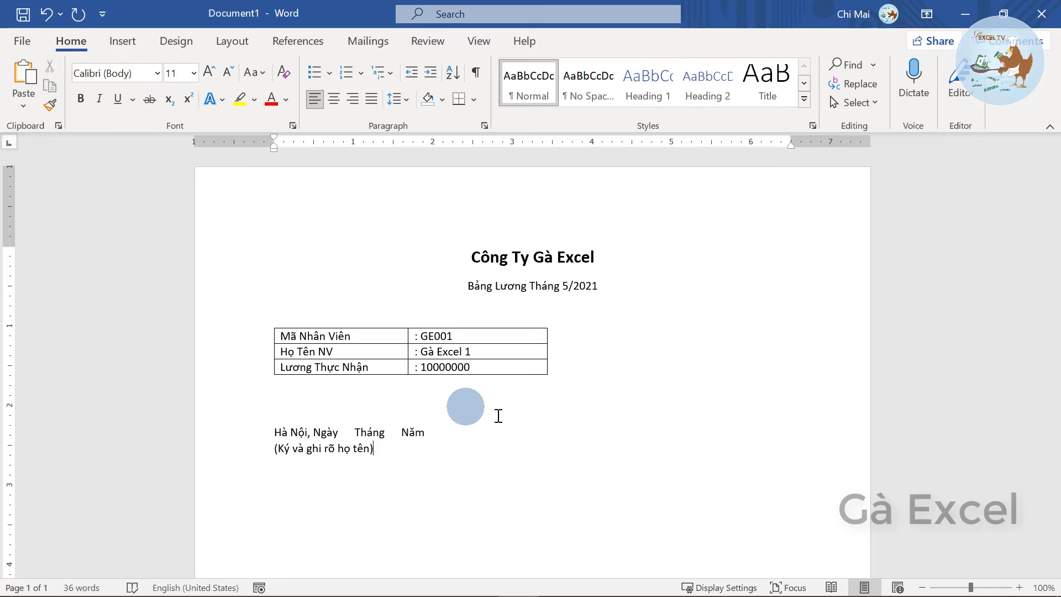
{"action": "left_click", "coordinate": [529, 257]}
{"action": "left_click", "coordinate": [522, 286]}
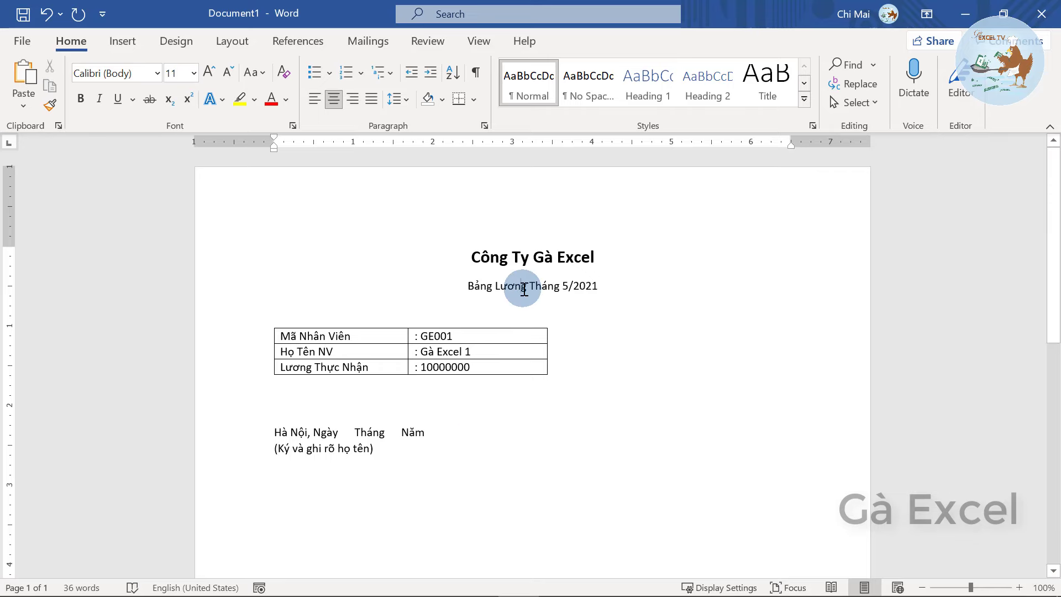
Save the Word document on This PC's Desktop with the file name Mau bang luong
{"action": "key", "text": "ctrl+s"}
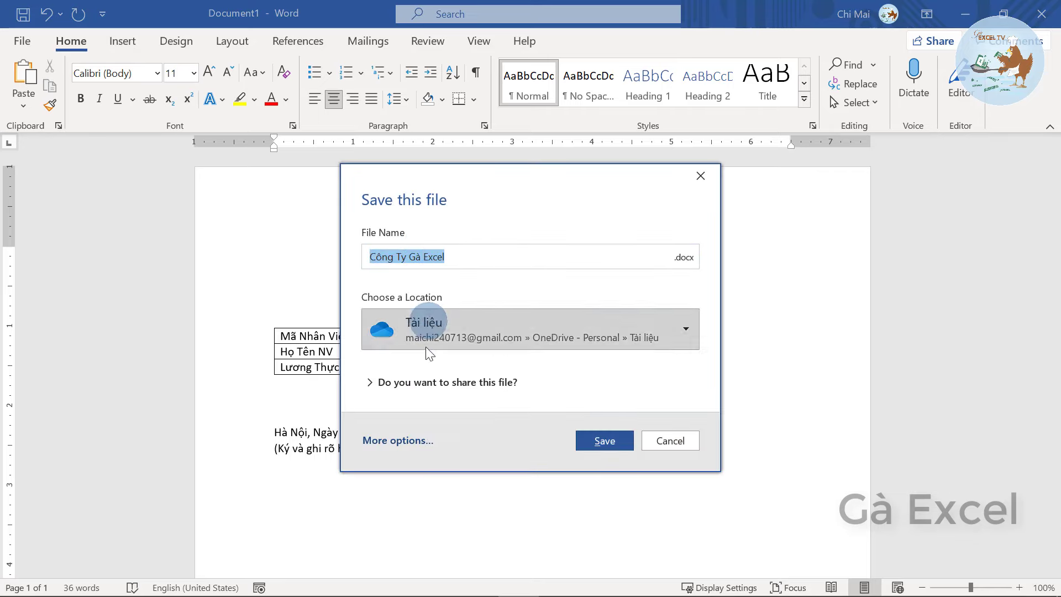
{"action": "left_click", "coordinate": [406, 432]}
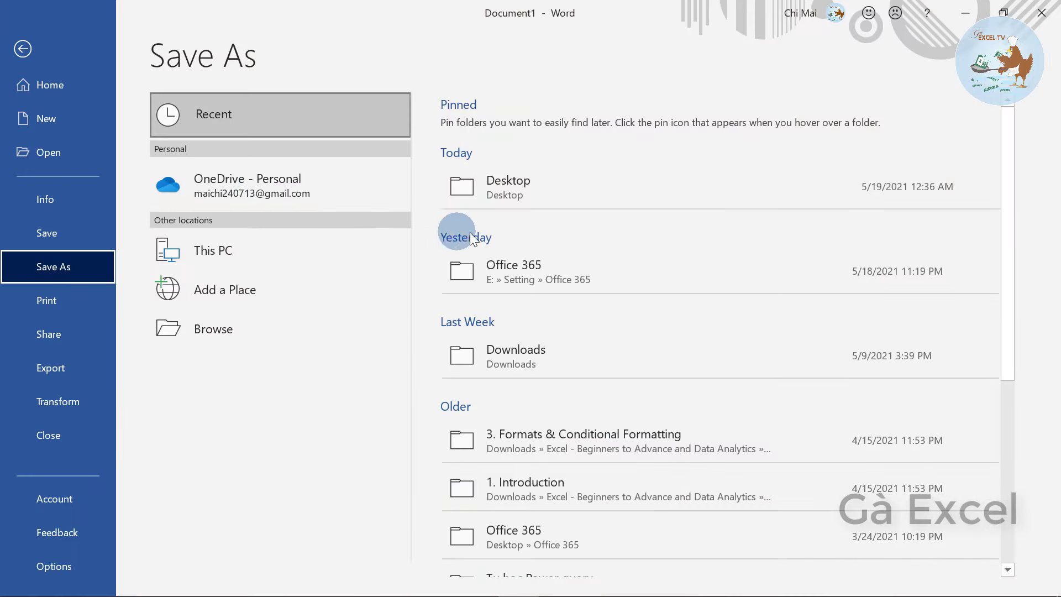
{"action": "left_click", "coordinate": [525, 188]}
{"action": "left_click", "coordinate": [564, 128]}
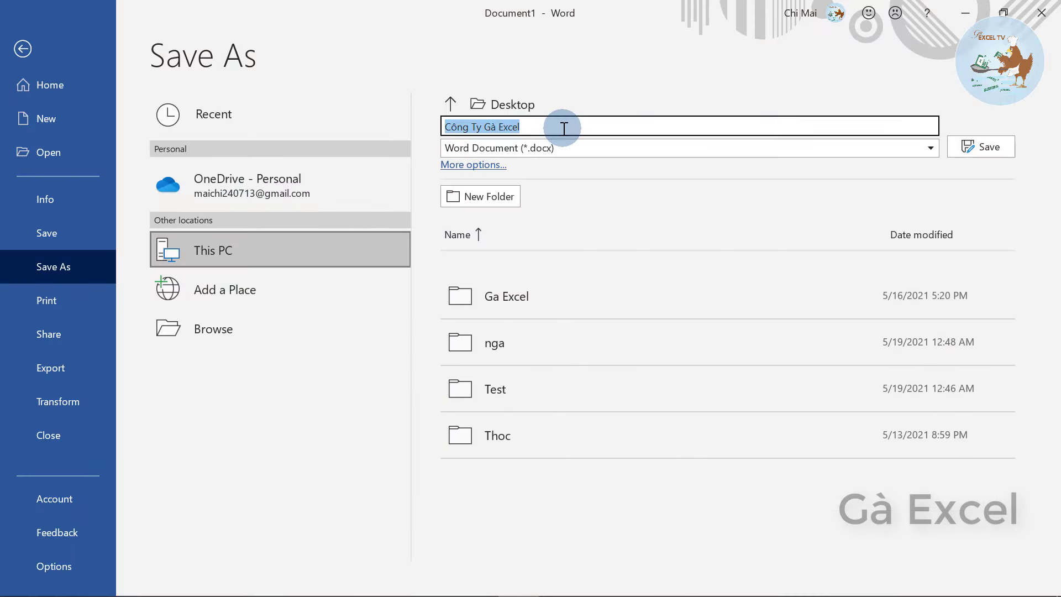
{"action": "type", "text": "Mau bang luong"}
{"action": "key", "text": "Return"}
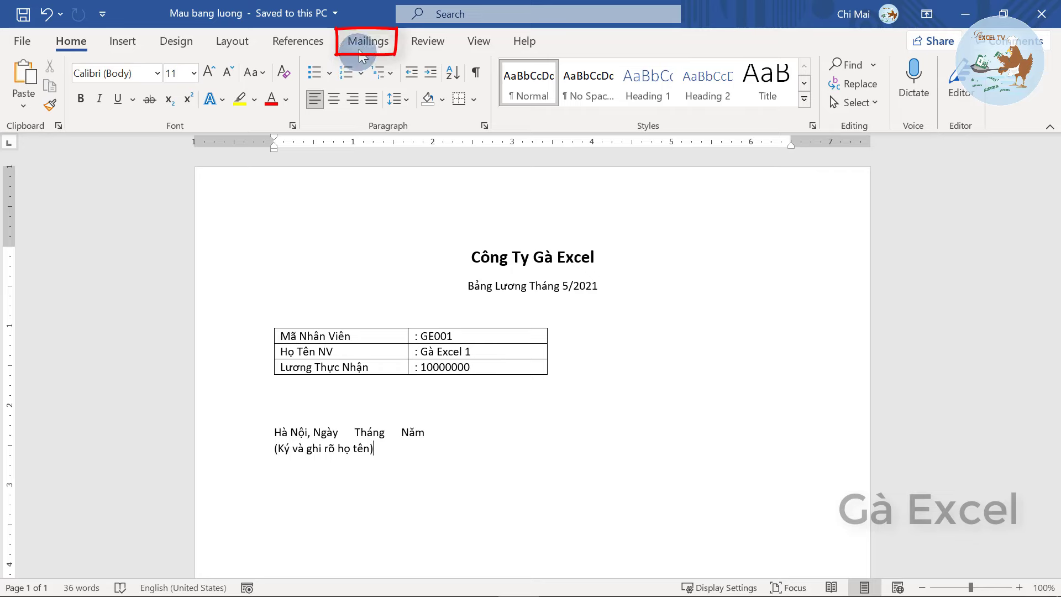
Start a mail merge as a Normal Word Document from the Mailings tab
{"action": "left_click", "coordinate": [361, 49]}
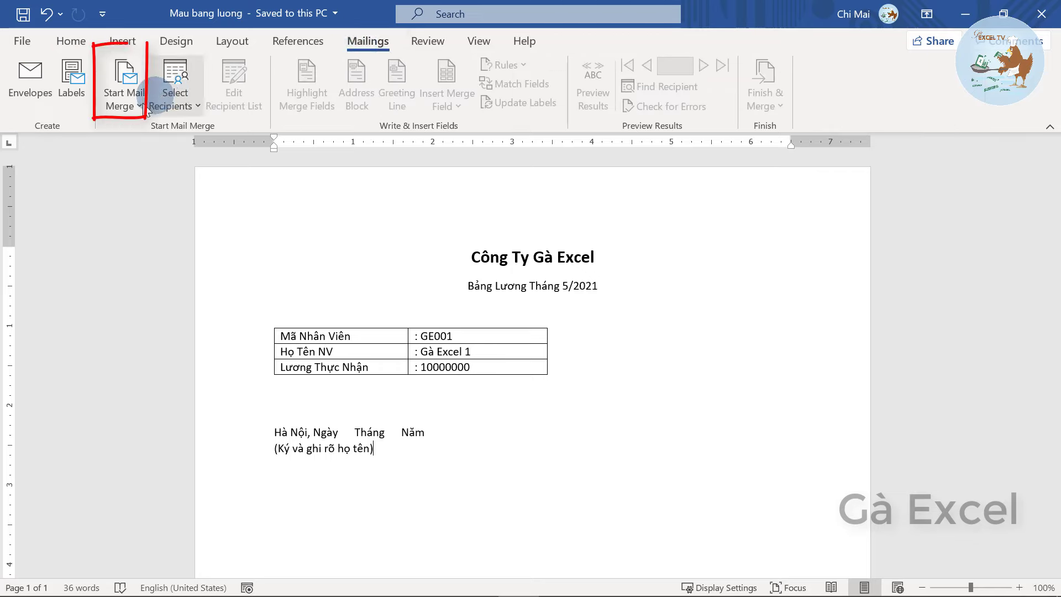
{"action": "left_click", "coordinate": [127, 116]}
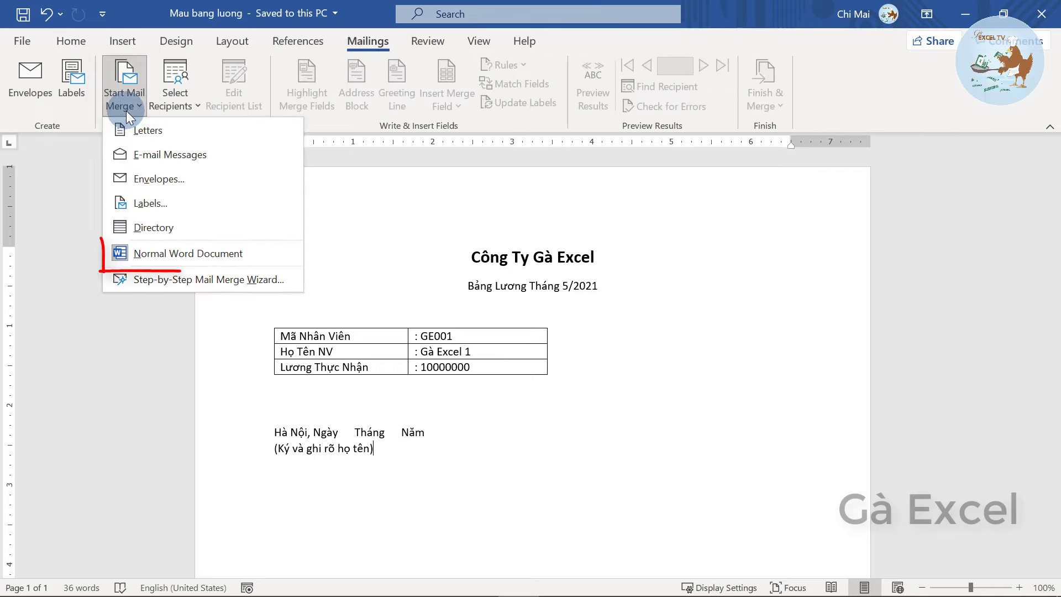
{"action": "left_click", "coordinate": [187, 253]}
Use the existing Bang Luong Cty workbook's Sheet1$ table as the recipient list
{"action": "left_click", "coordinate": [174, 94]}
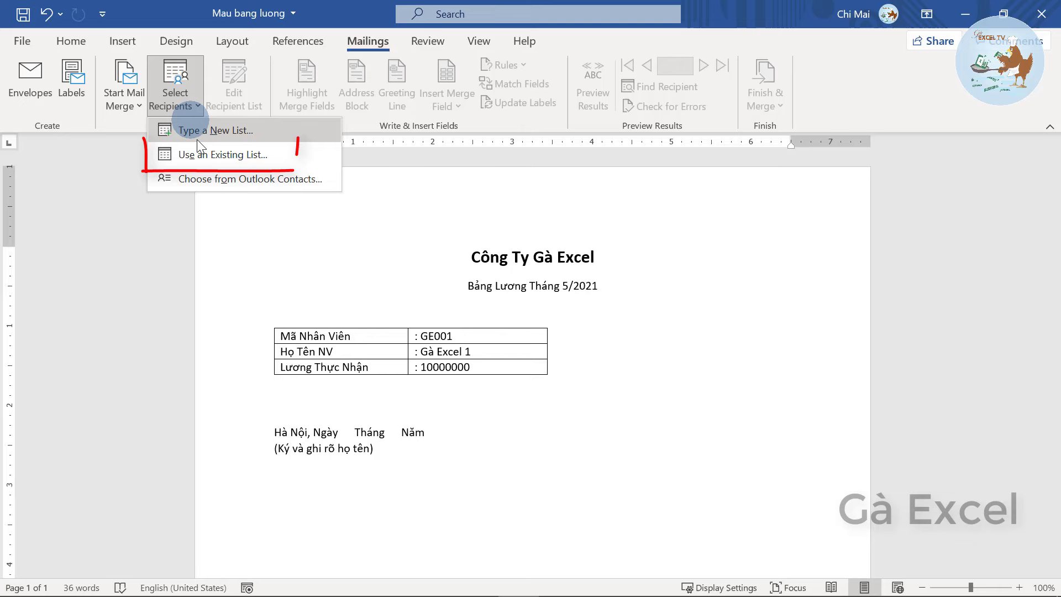
{"action": "left_click", "coordinate": [274, 159]}
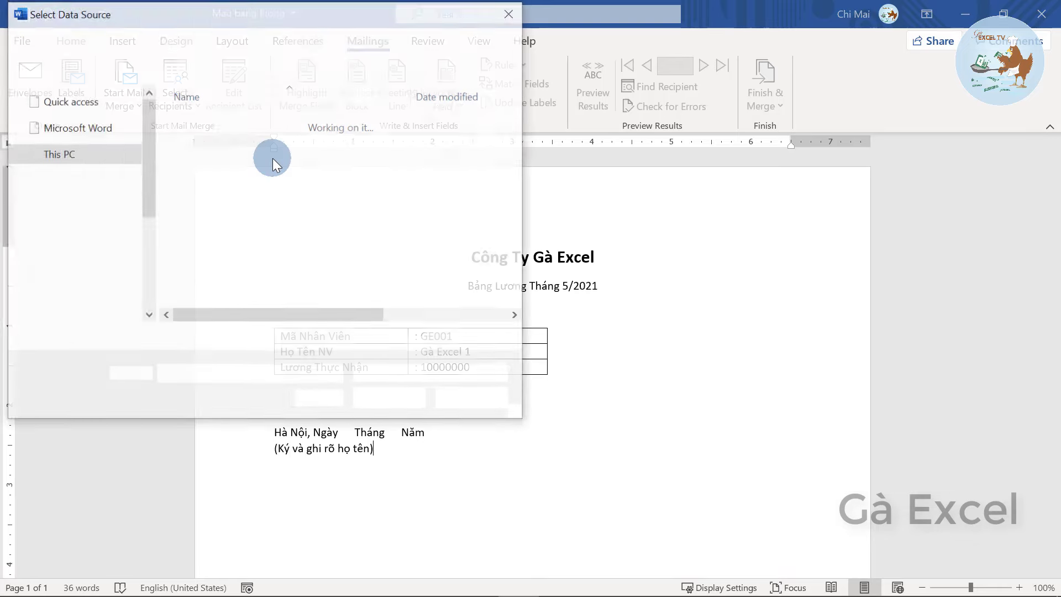
{"action": "double_click", "coordinate": [212, 228]}
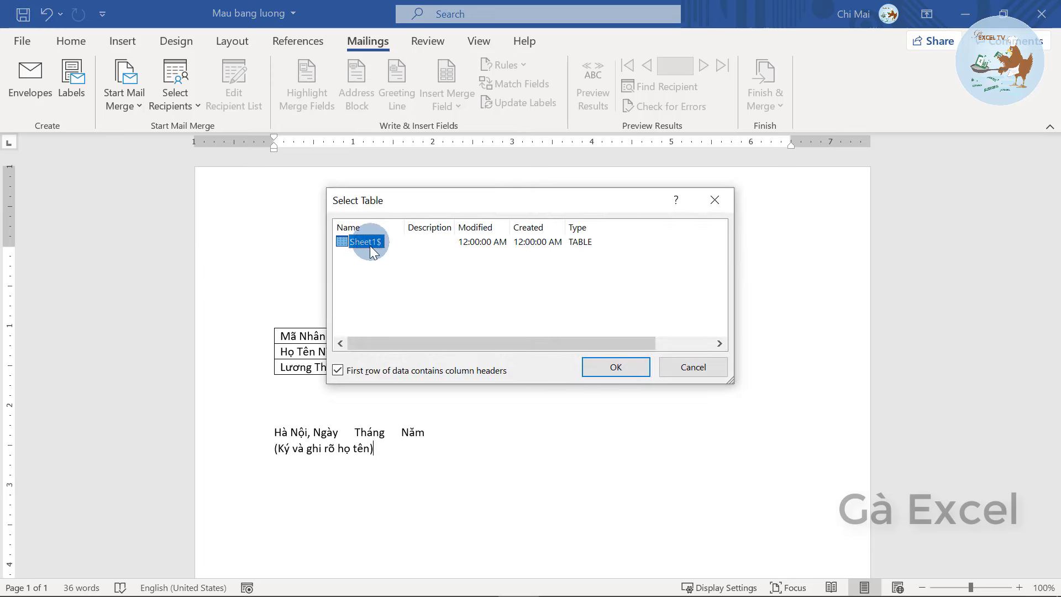
{"action": "left_click", "coordinate": [616, 367]}
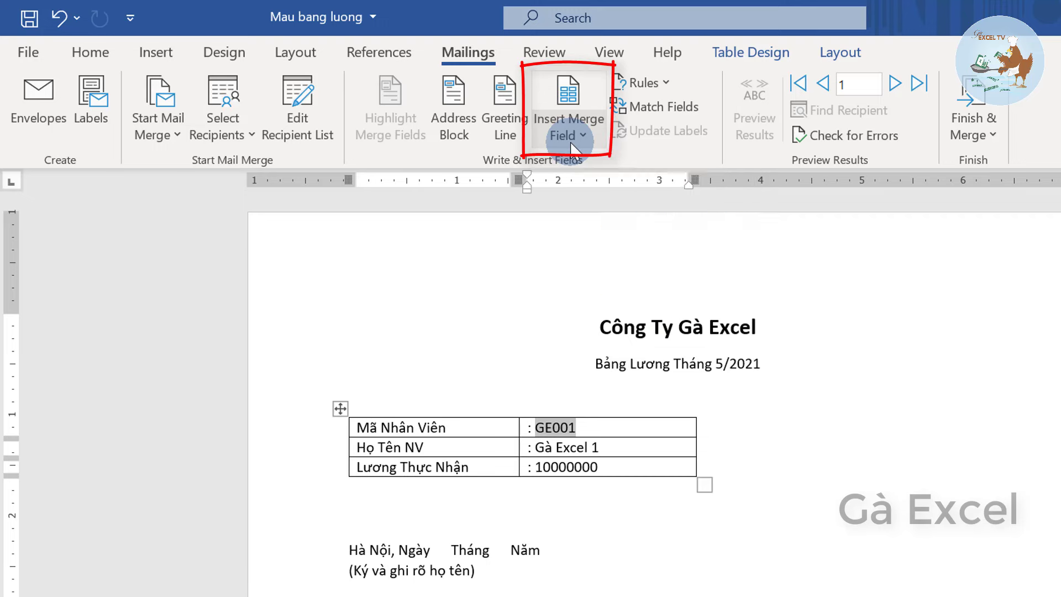
Replace the sample code GE001 with the «Mã_NV» merge field and bold it
{"action": "left_click", "coordinate": [569, 114]}
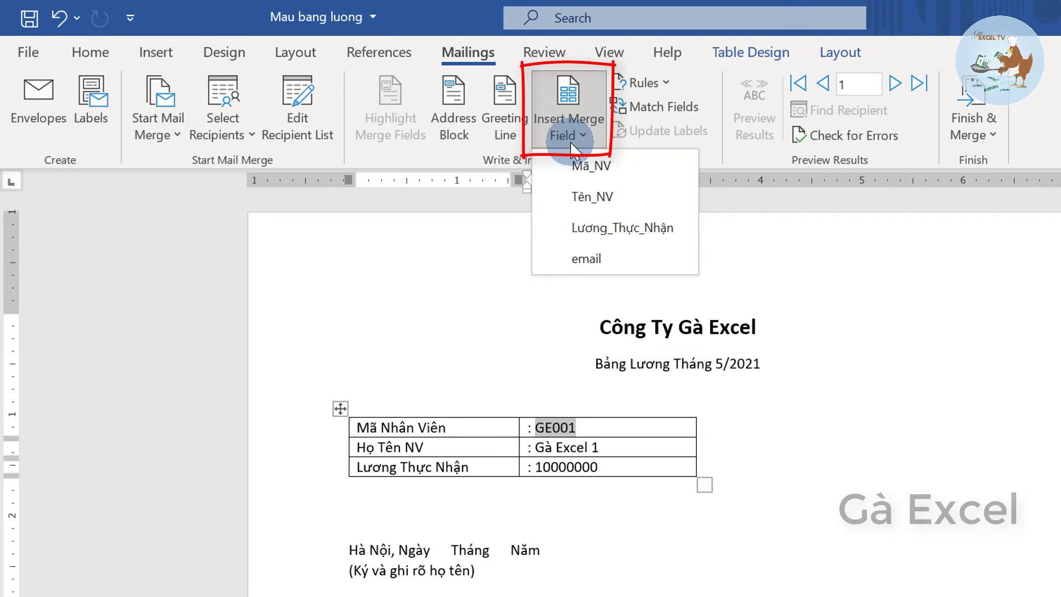
{"action": "left_click", "coordinate": [588, 169]}
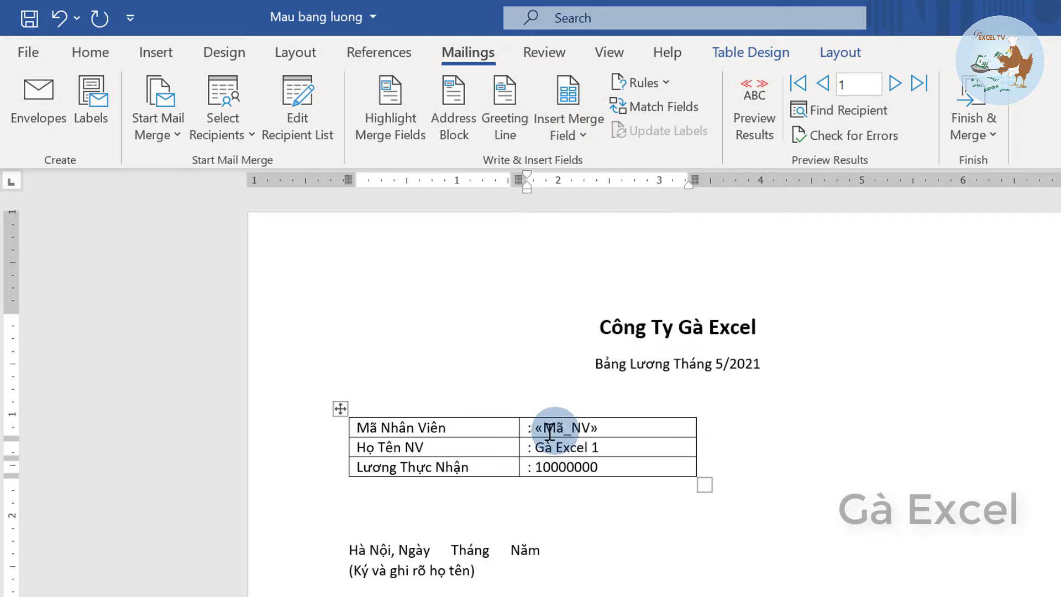
{"action": "left_click_drag", "start_coordinate": [534, 428], "coordinate": [629, 431]}
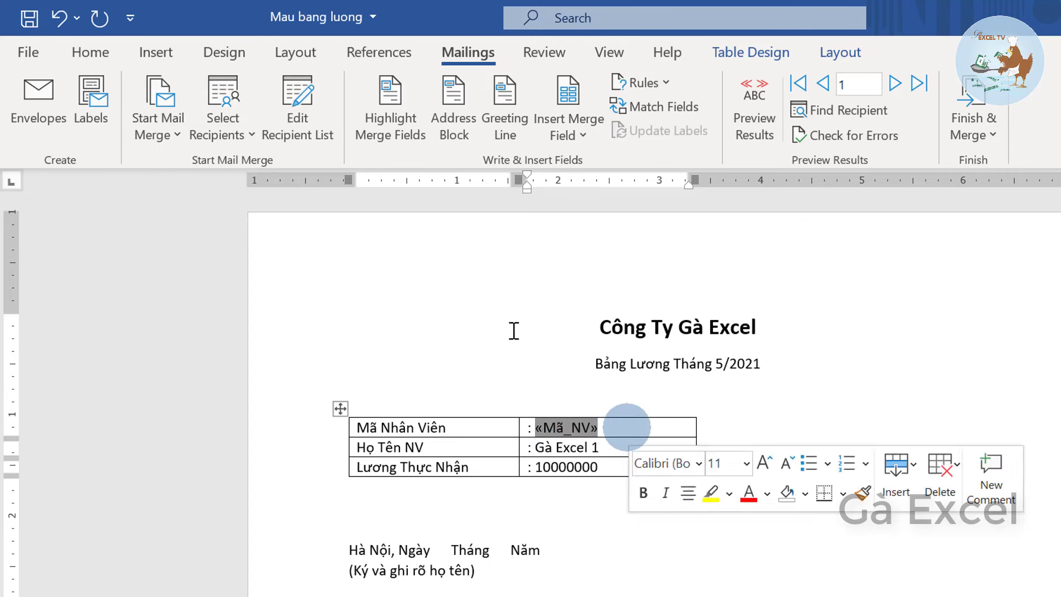
{"action": "key", "text": "ctrl+b"}
{"action": "scroll", "coordinate": [608, 438], "scroll_direction": "down", "scroll_amount": 2}
{"action": "key", "text": "ctrl+b"}
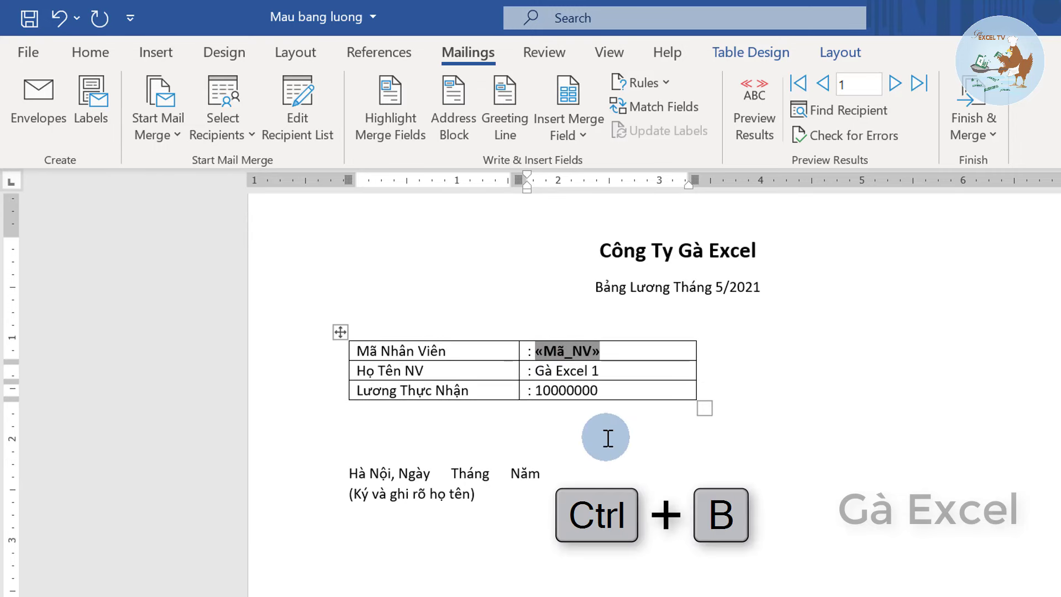
{"action": "scroll", "coordinate": [537, 372], "scroll_direction": "up", "scroll_amount": 2}
{"action": "left_click_drag", "start_coordinate": [535, 421], "coordinate": [621, 426]}
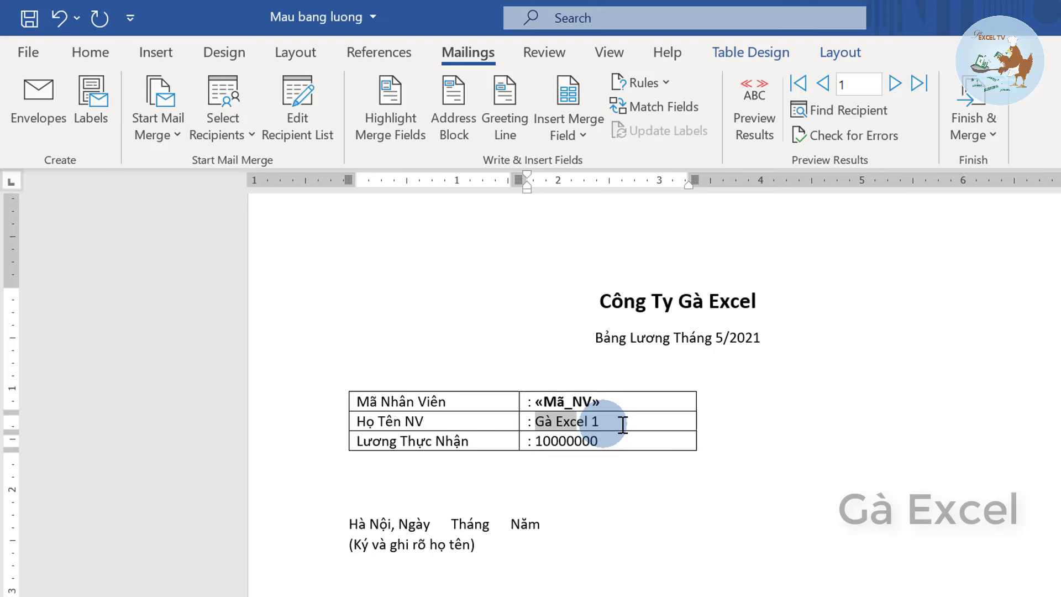
Replace the sample name and salary 10000000 with bold «Tên_NV» and «Lương_Thực_Nhận» fields
{"action": "left_click", "coordinate": [594, 138]}
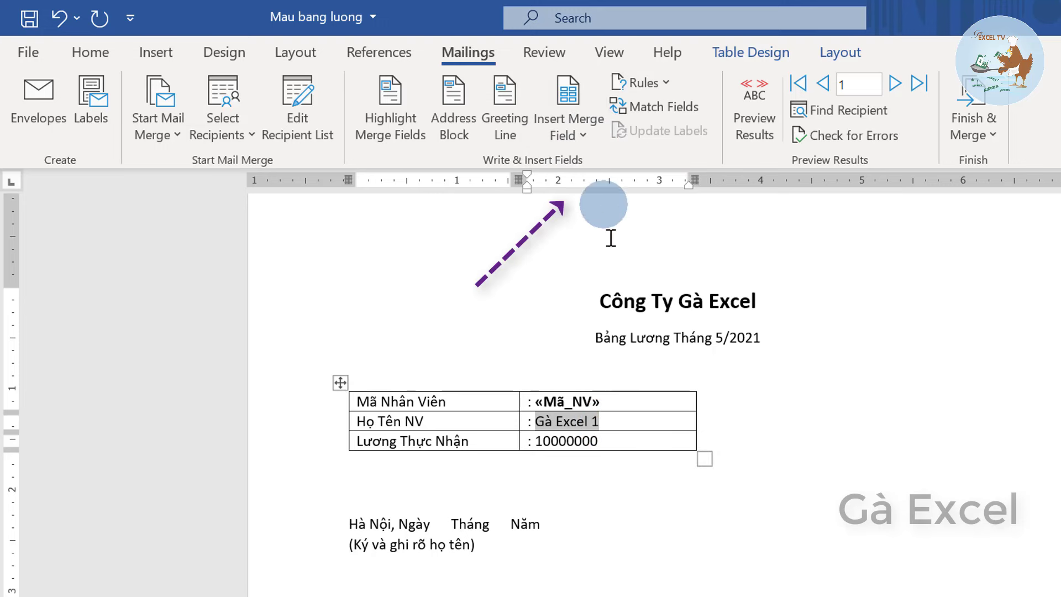
{"action": "left_click", "coordinate": [538, 421]}
{"action": "key", "text": "ctrl+b"}
{"action": "double_click", "coordinate": [536, 440]}
{"action": "left_click", "coordinate": [579, 142]}
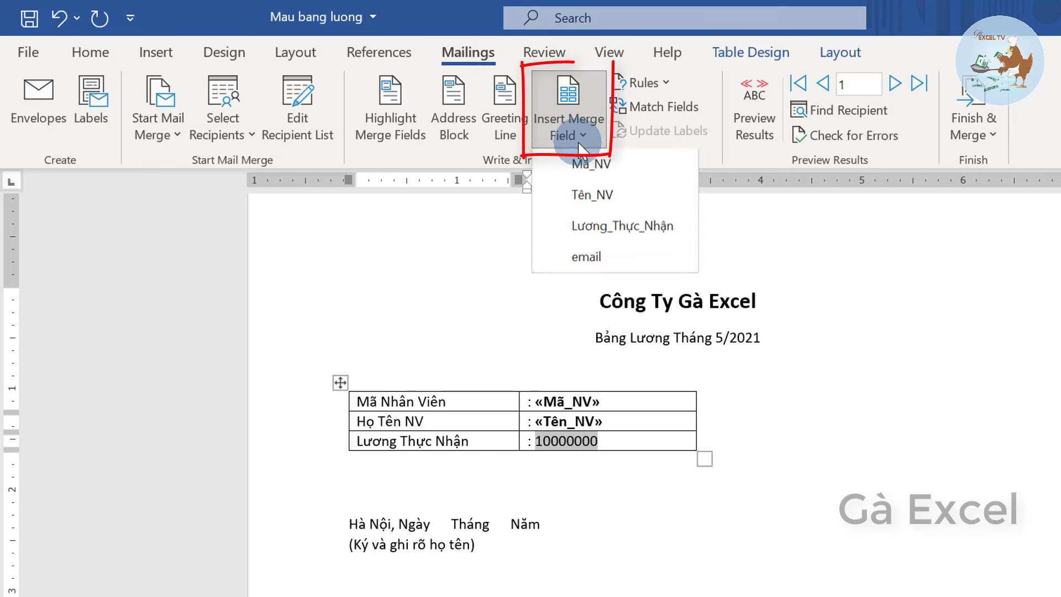
{"action": "left_click", "coordinate": [610, 233]}
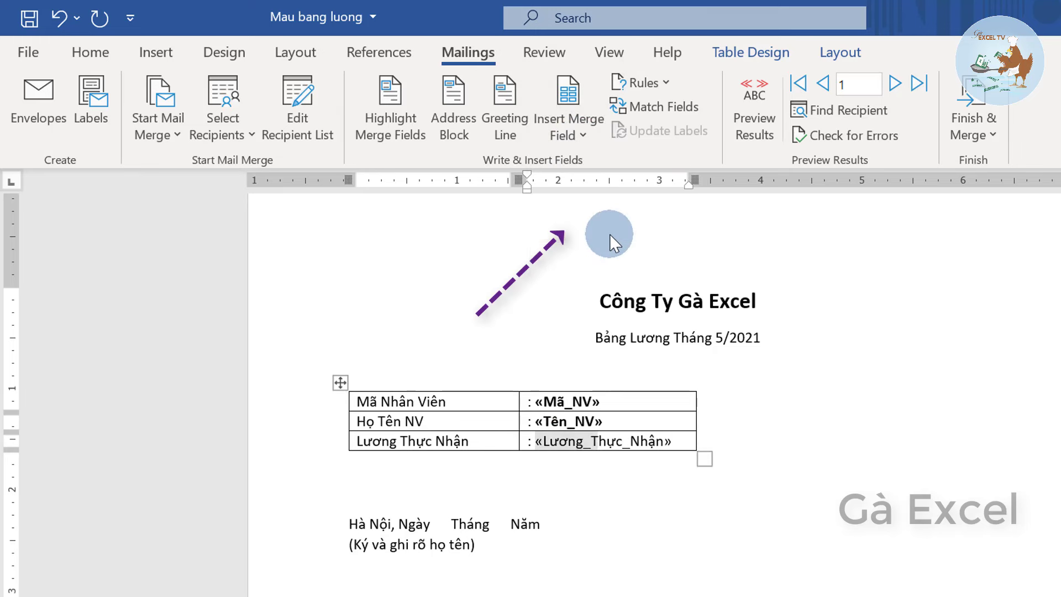
{"action": "left_click_drag", "start_coordinate": [684, 437], "coordinate": [568, 445]}
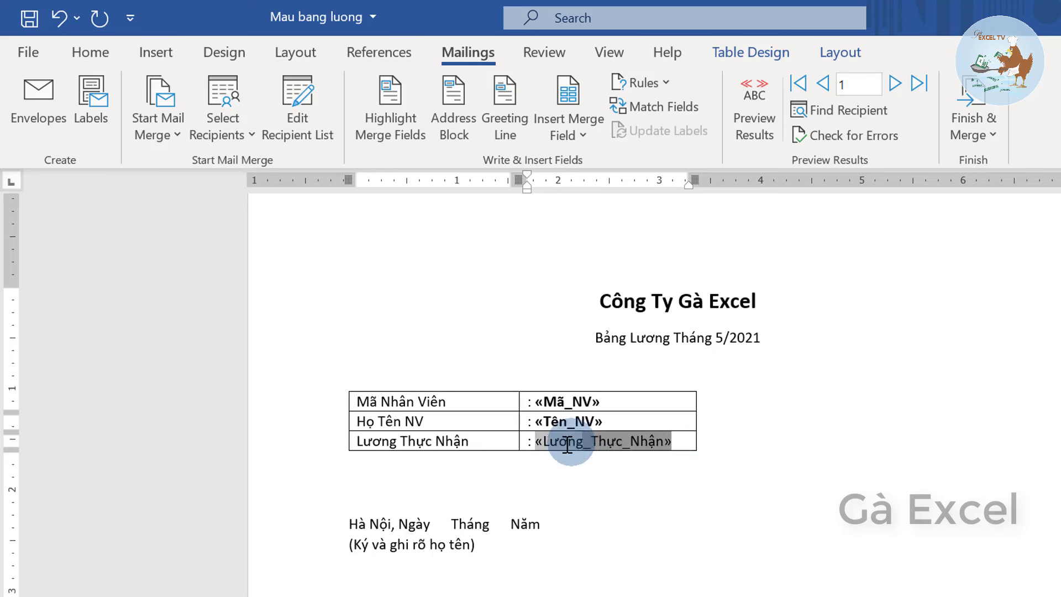
{"action": "key", "text": "ctrl+b"}
{"action": "mouse_move", "coordinate": [605, 441]}
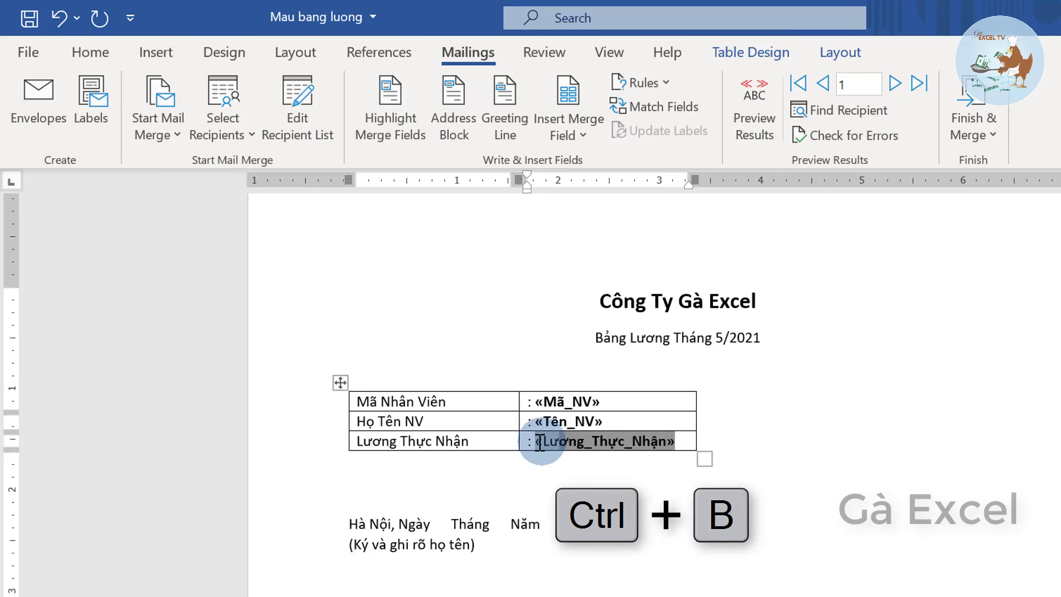
{"action": "left_click", "coordinate": [669, 436]}
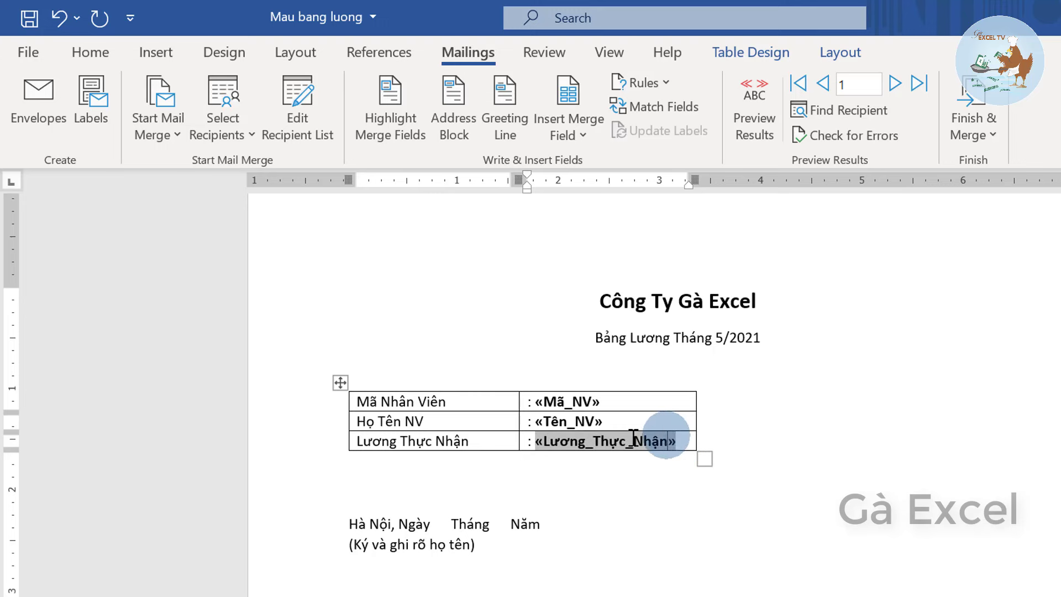
Remove the payslip table's borders and preview the merged data, returning to record 1
{"action": "left_click", "coordinate": [338, 383]}
{"action": "left_click", "coordinate": [754, 110]}
{"action": "left_click", "coordinate": [823, 84]}
{"action": "left_click", "coordinate": [597, 438]}
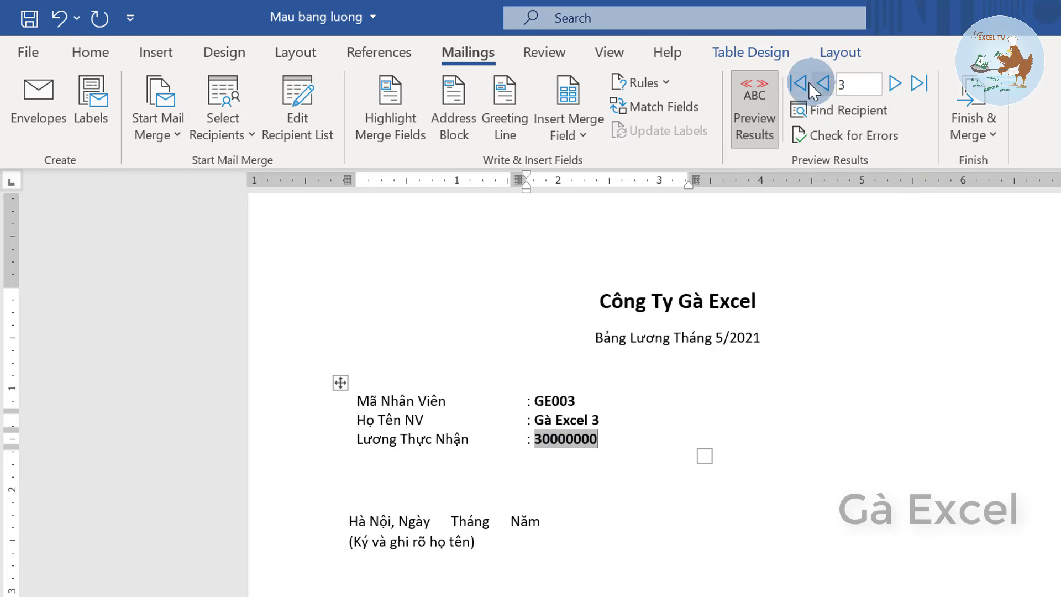
{"action": "left_click", "coordinate": [823, 84]}
{"action": "left_click", "coordinate": [823, 84]}
{"action": "right_click", "coordinate": [563, 439]}
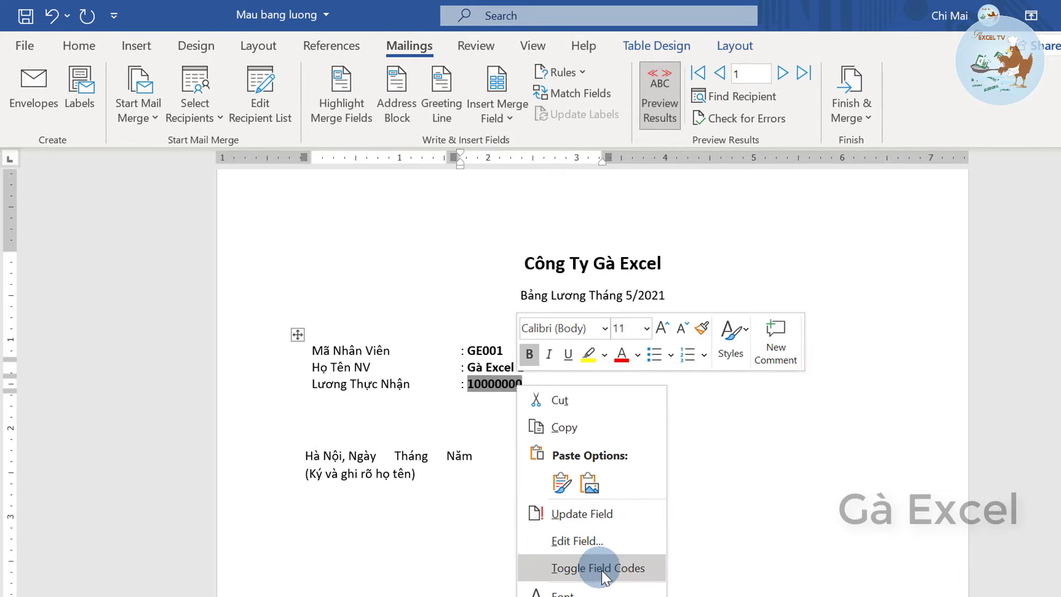
Add \# ,0.00 to the salary field code, then show the field's value again
{"action": "left_click", "coordinate": [605, 575]}
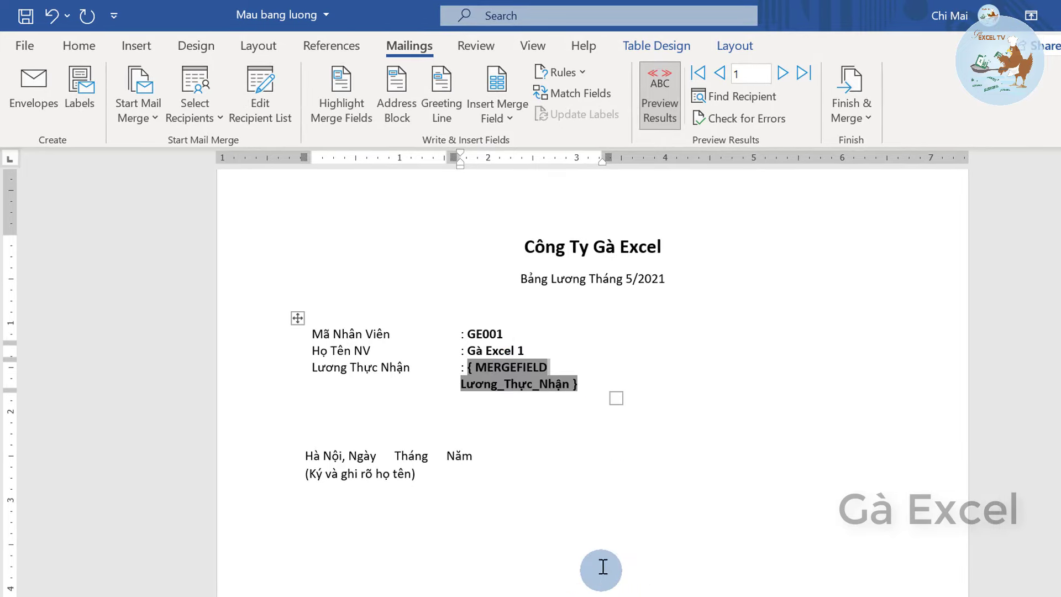
{"action": "left_click", "coordinate": [576, 385]}
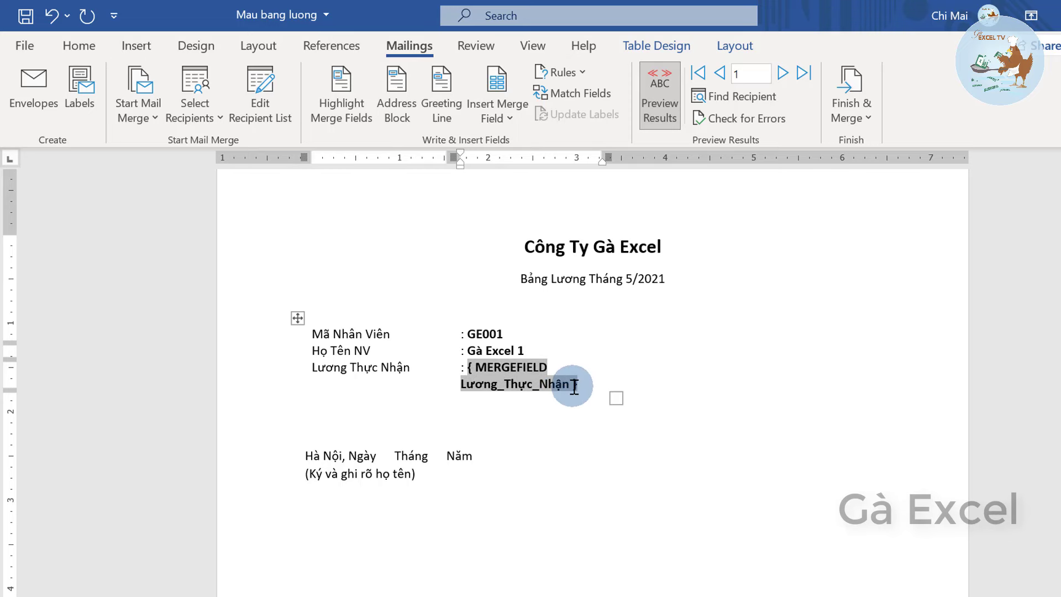
{"action": "left_click", "coordinate": [625, 415]}
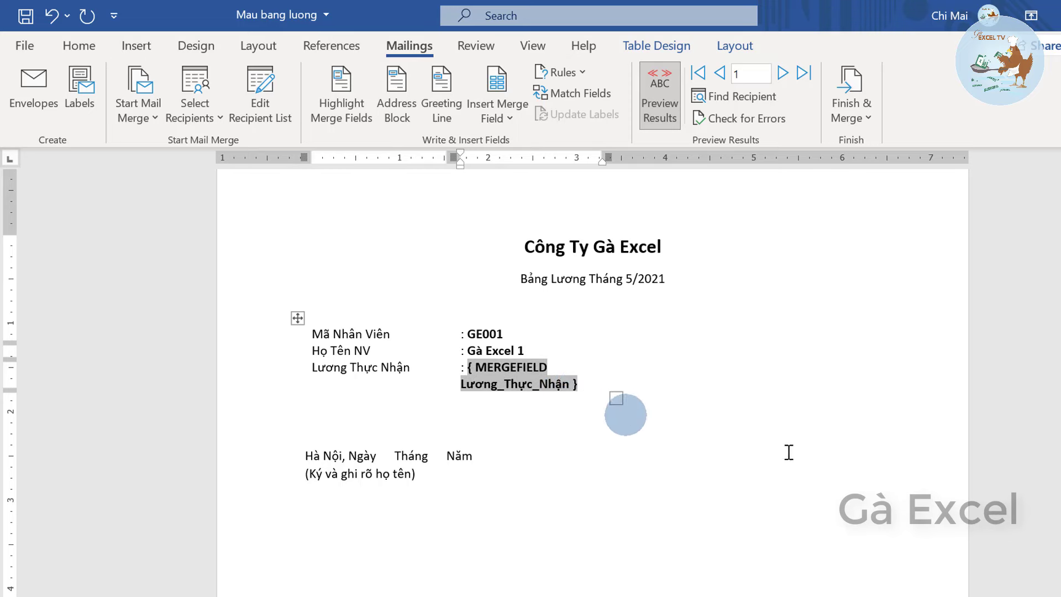
{"action": "left_click", "coordinate": [892, 454]}
{"action": "type", "text": "\\# "}
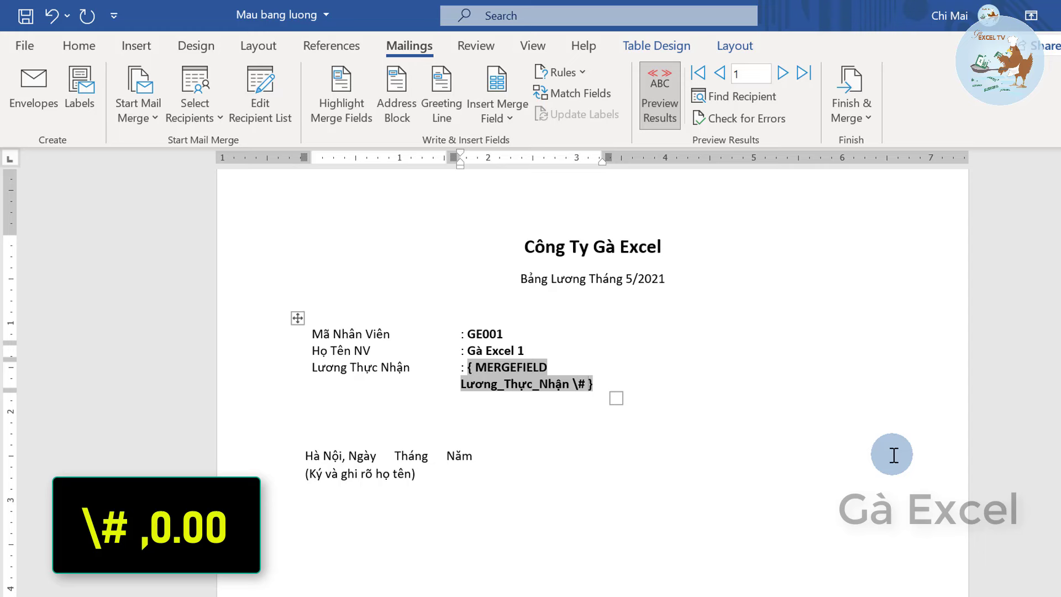
{"action": "type", "text": ","}
{"action": "type", "text": "0.0"}
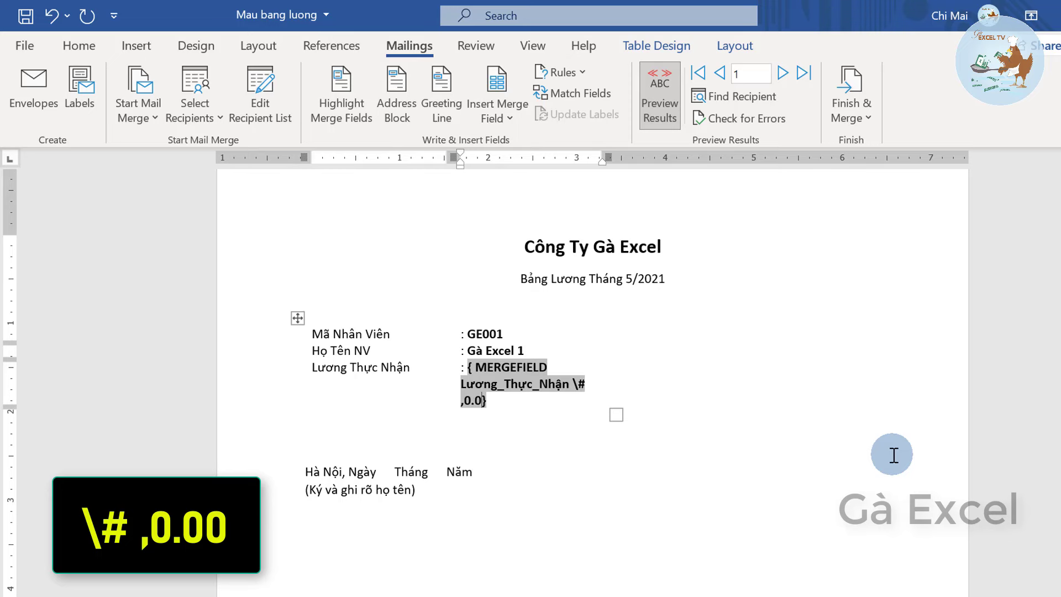
{"action": "type", "text": "0"}
{"action": "left_click_drag", "start_coordinate": [474, 401], "coordinate": [485, 406]}
{"action": "left_click", "coordinate": [485, 403]}
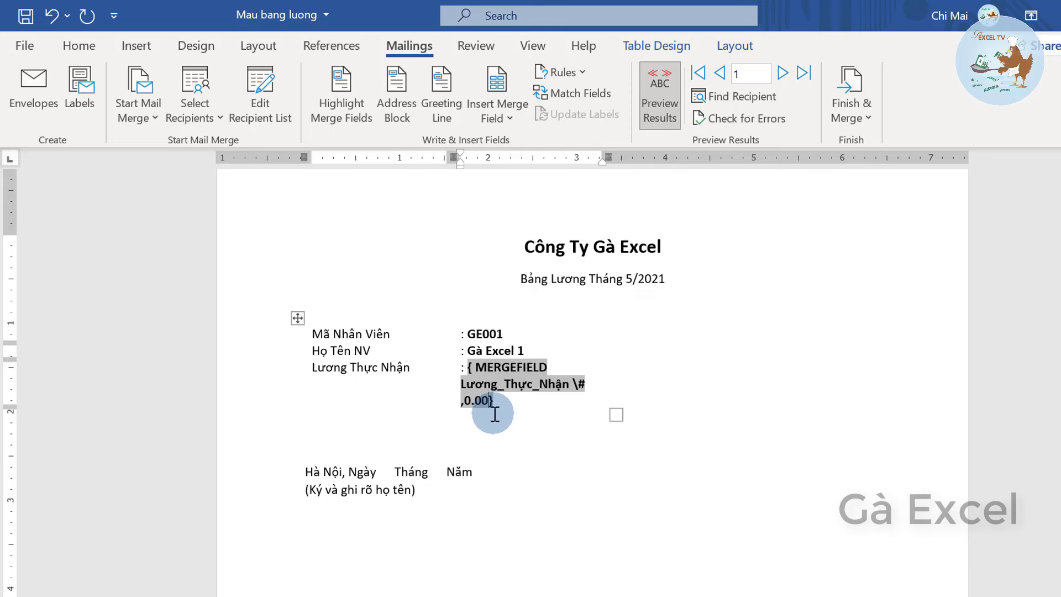
{"action": "right_click", "coordinate": [506, 377]}
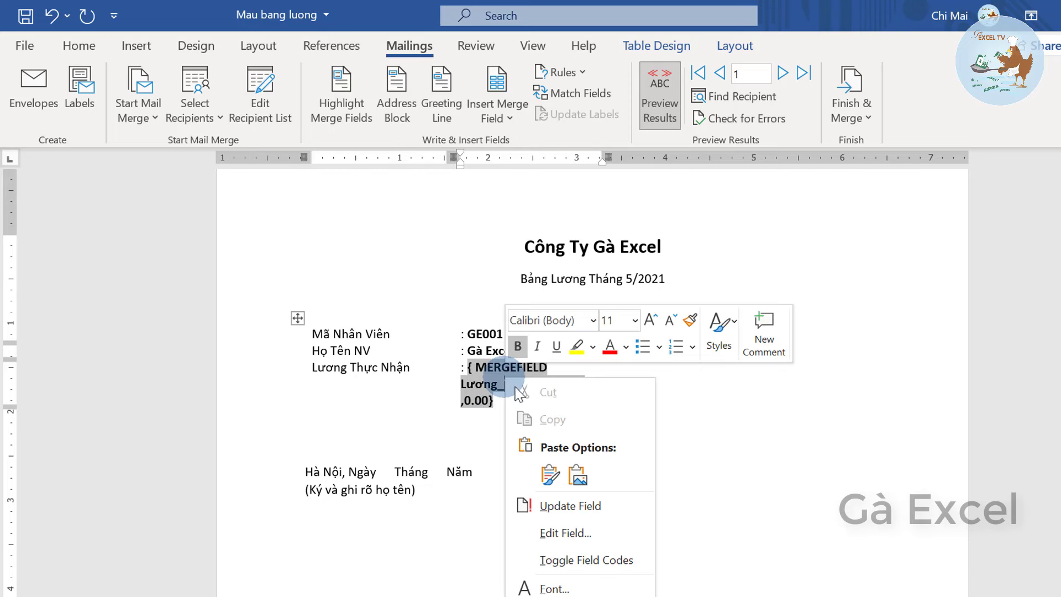
{"action": "left_click", "coordinate": [587, 560]}
{"action": "left_click", "coordinate": [783, 72]}
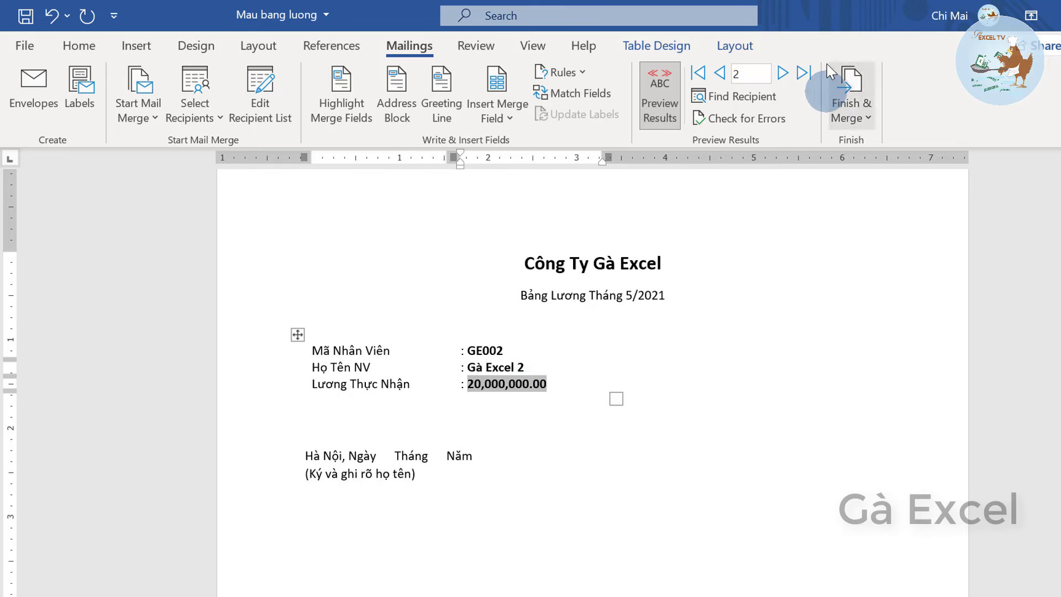
Step through the preview records, confirming salaries like 40,000,000.00 for GE004 are formatted
{"action": "left_click", "coordinate": [782, 73]}
{"action": "left_click", "coordinate": [782, 73]}
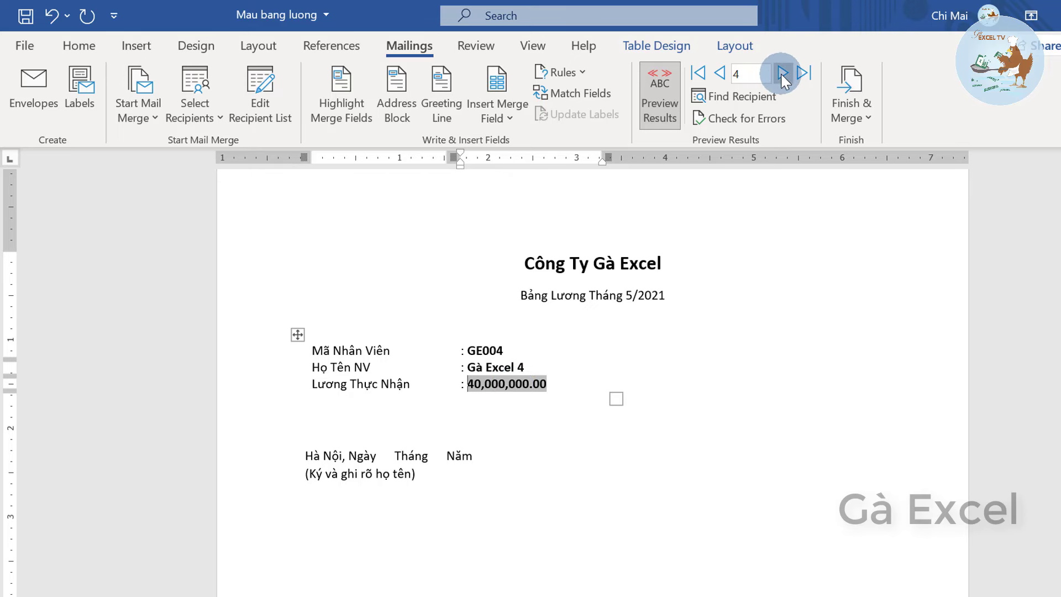
{"action": "left_click", "coordinate": [530, 387]}
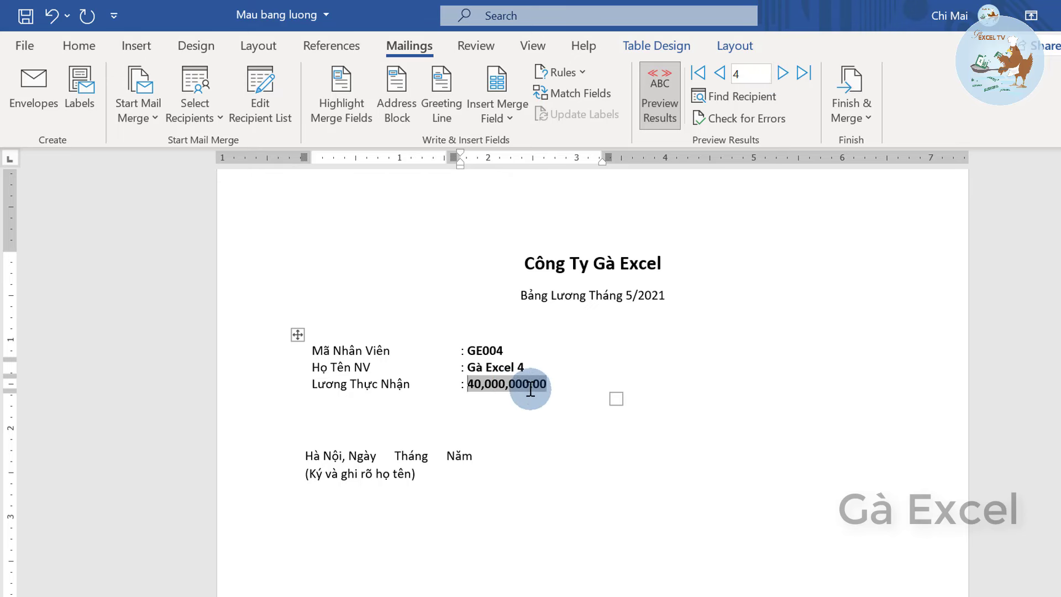
{"action": "left_click", "coordinate": [698, 72]}
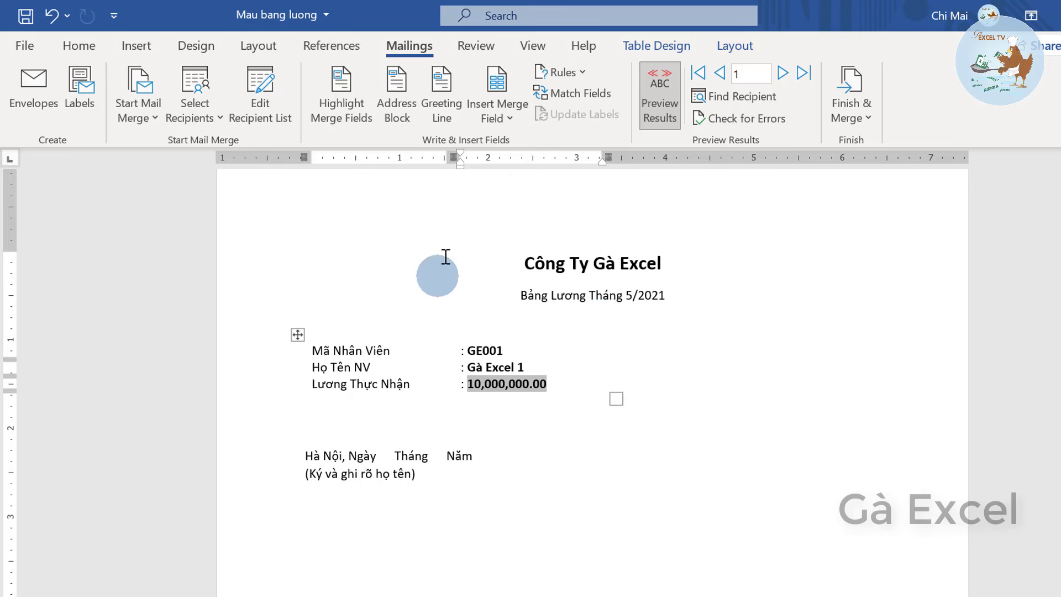
{"action": "left_click", "coordinate": [780, 75]}
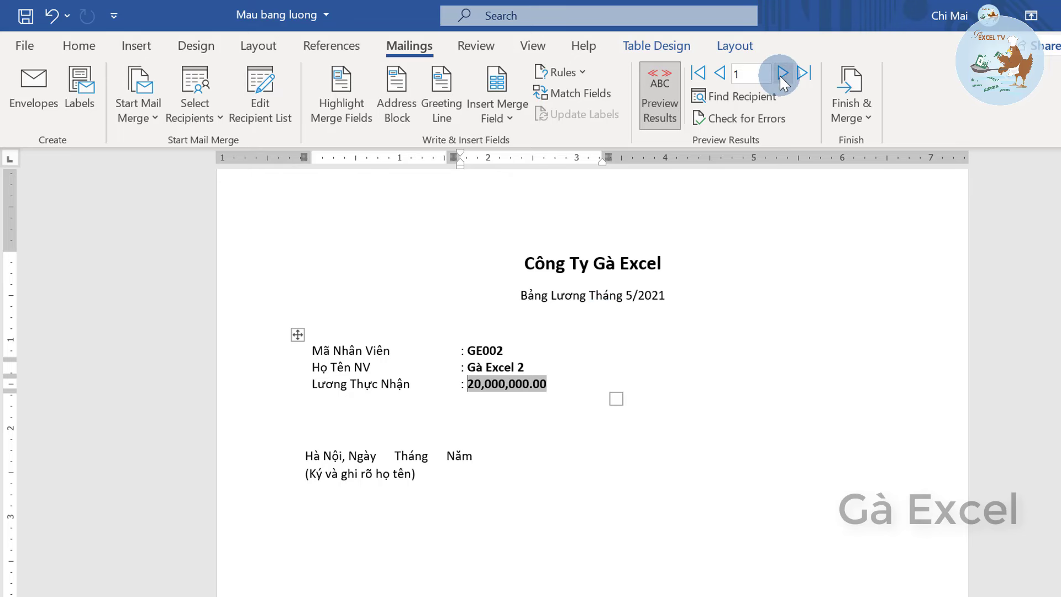
{"action": "left_click", "coordinate": [780, 75]}
Uncheck GE002 and GE004 in the mail merge recipient list and confirm
{"action": "left_click", "coordinate": [483, 367]}
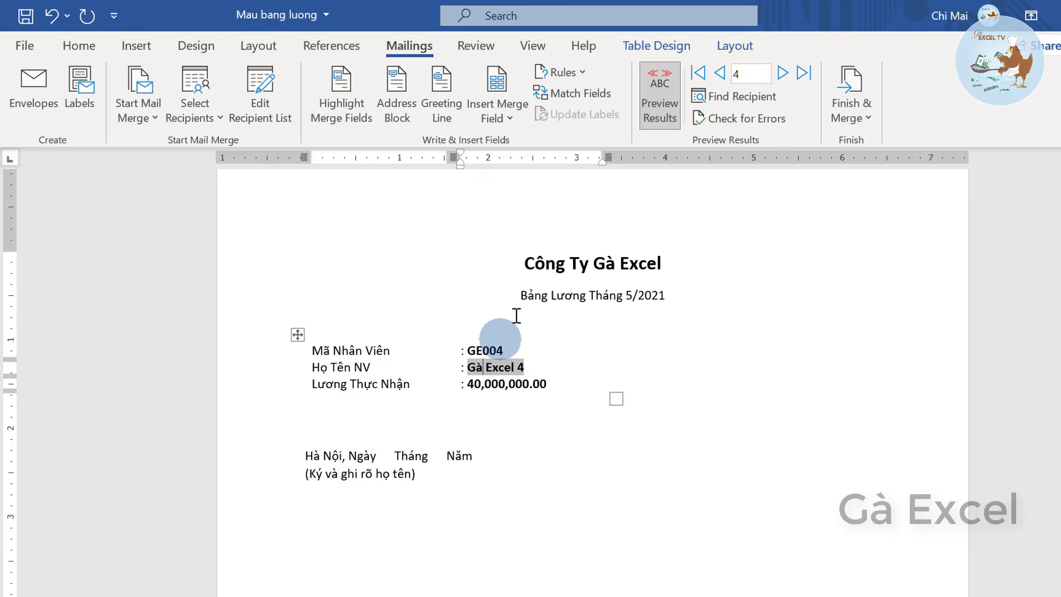
{"action": "left_click", "coordinate": [264, 99]}
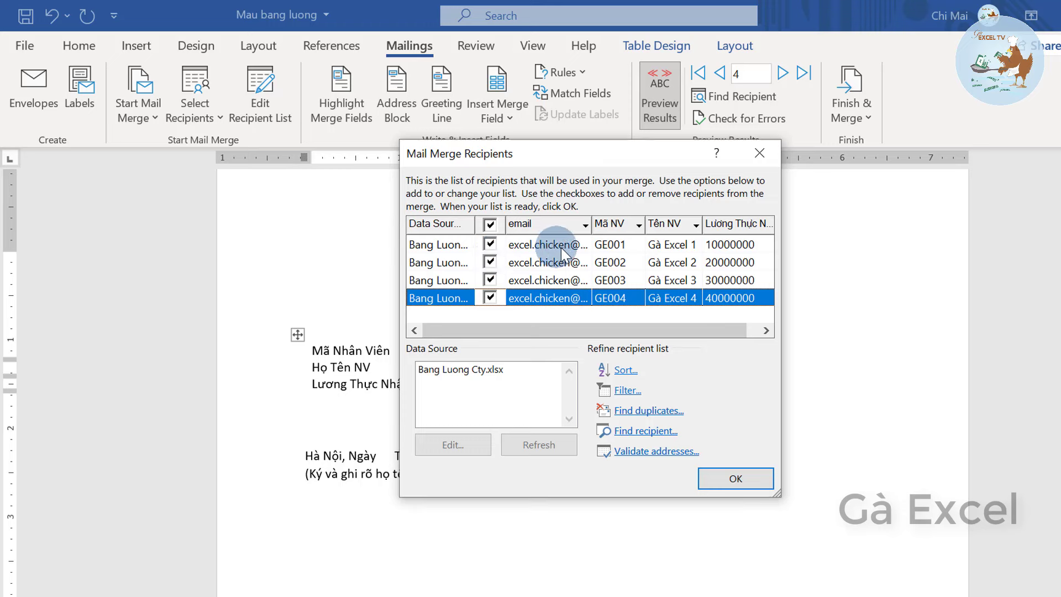
{"action": "left_click", "coordinate": [491, 262]}
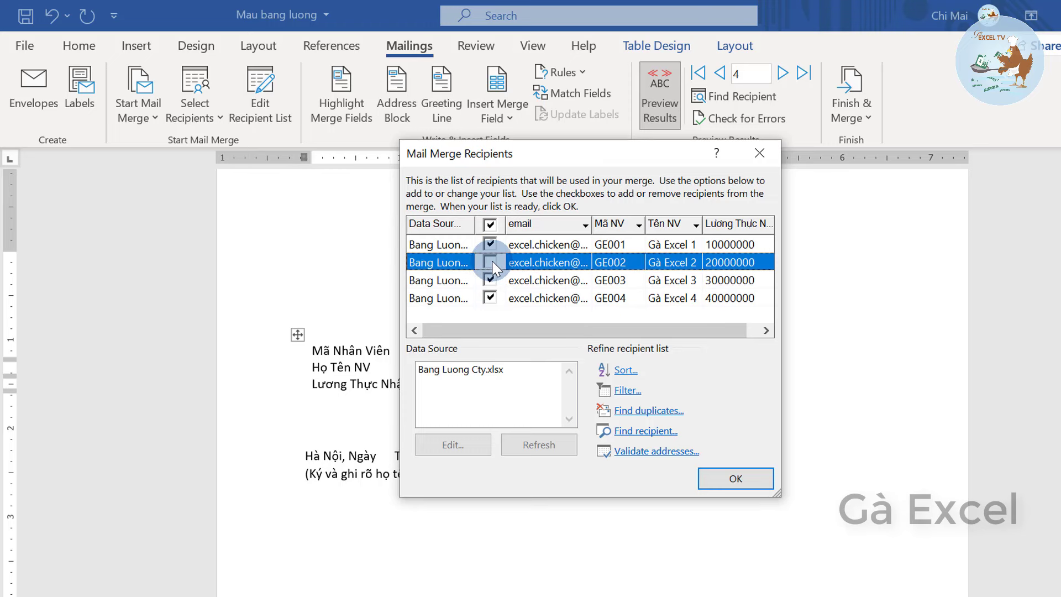
{"action": "left_click", "coordinate": [490, 298]}
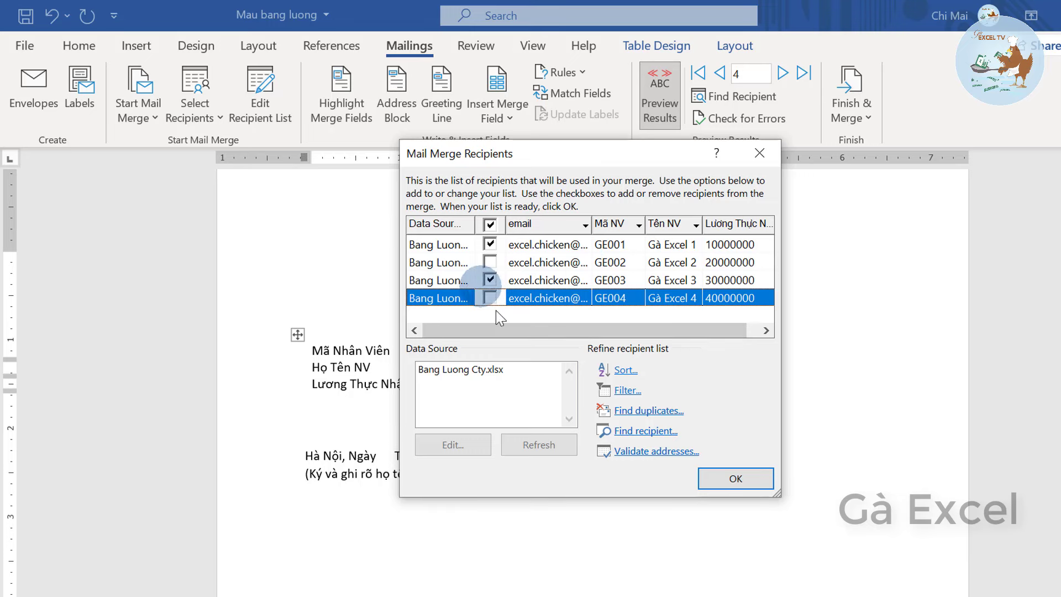
{"action": "left_click", "coordinate": [489, 224]}
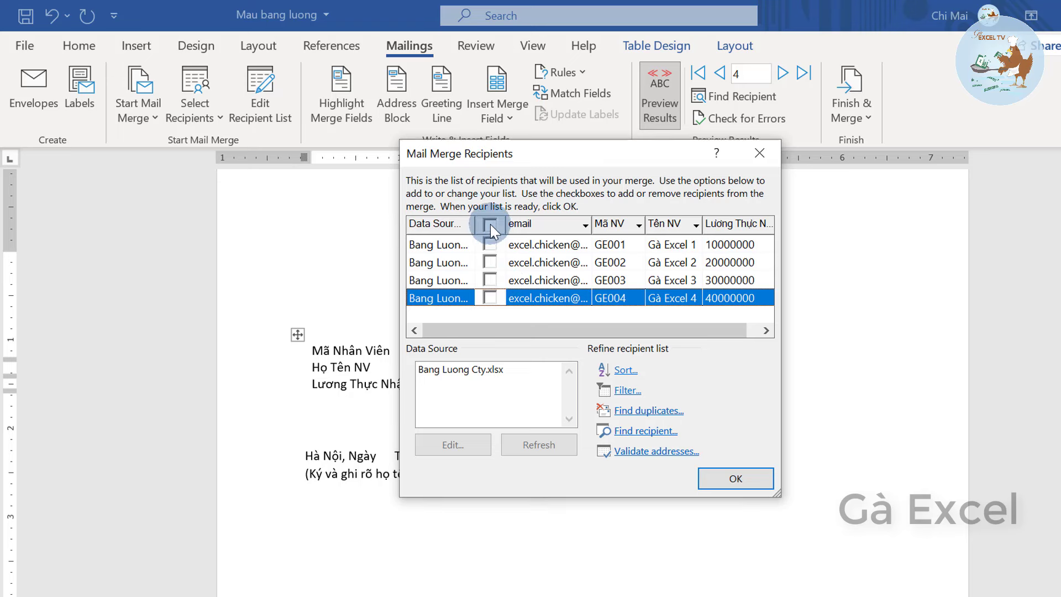
{"action": "left_click", "coordinate": [489, 224]}
{"action": "left_click", "coordinate": [490, 261]}
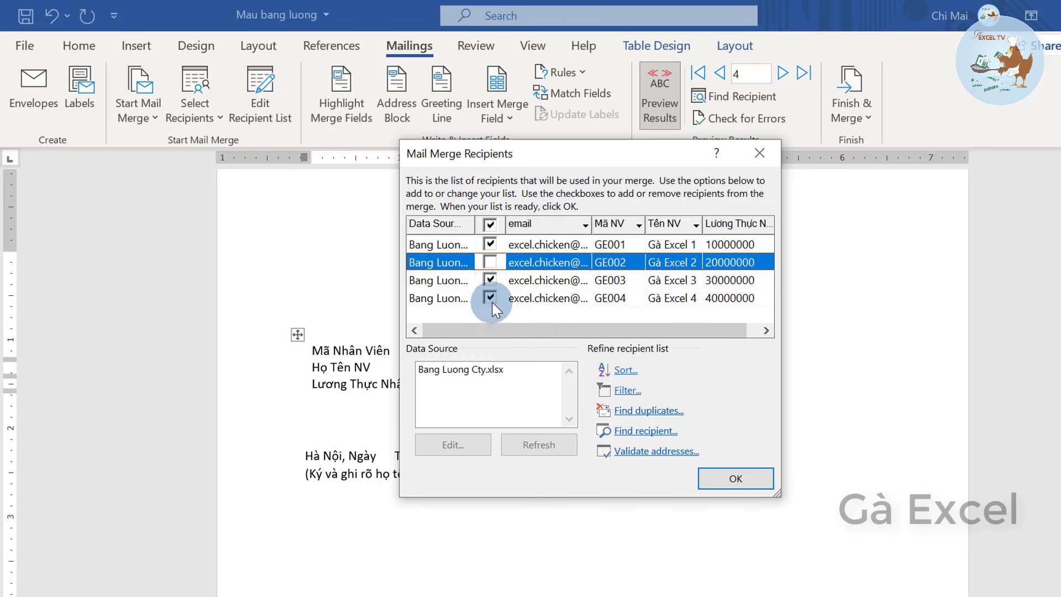
{"action": "left_click", "coordinate": [490, 297]}
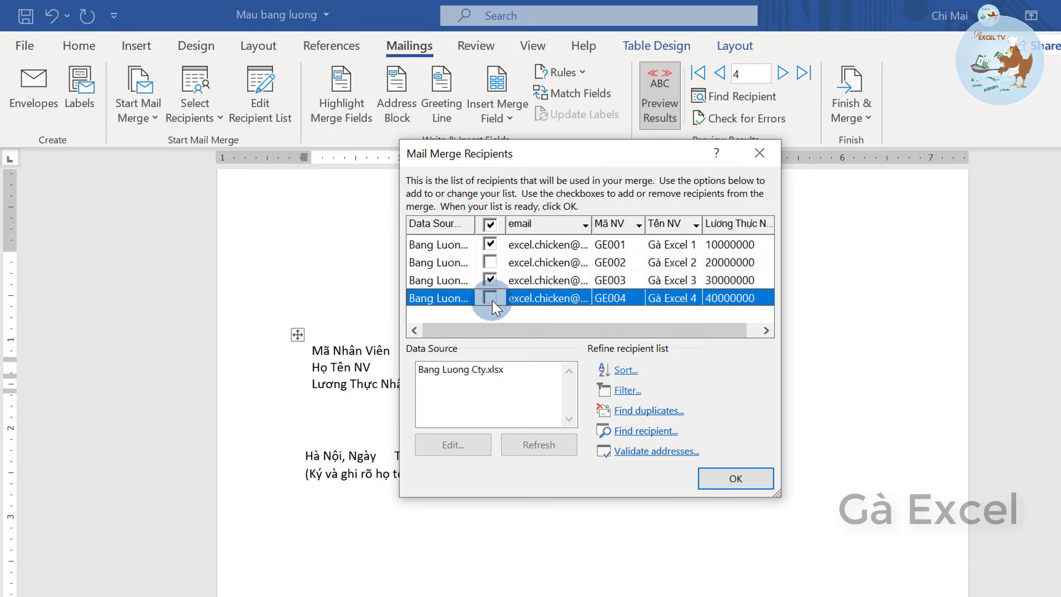
{"action": "left_click", "coordinate": [735, 478]}
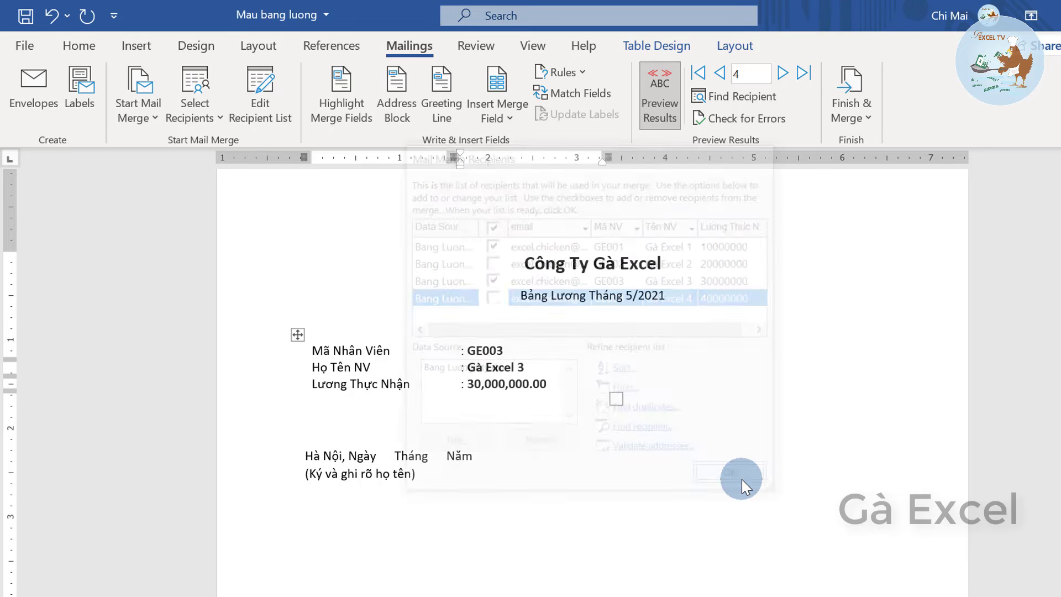
Merge only the current record to printed documents and open the printer list
{"action": "left_click", "coordinate": [866, 118]}
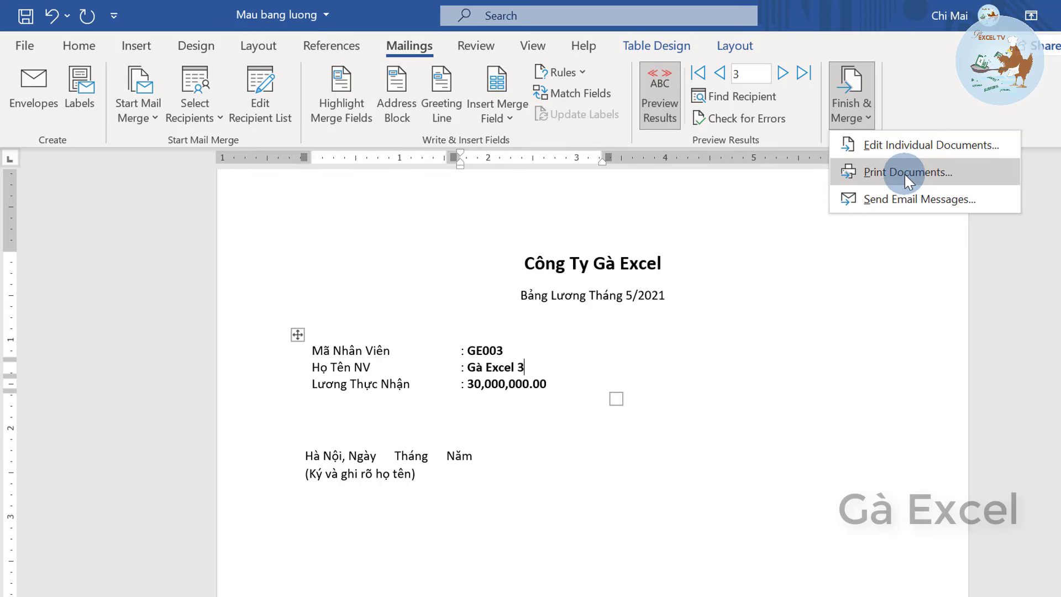
{"action": "left_click", "coordinate": [904, 174]}
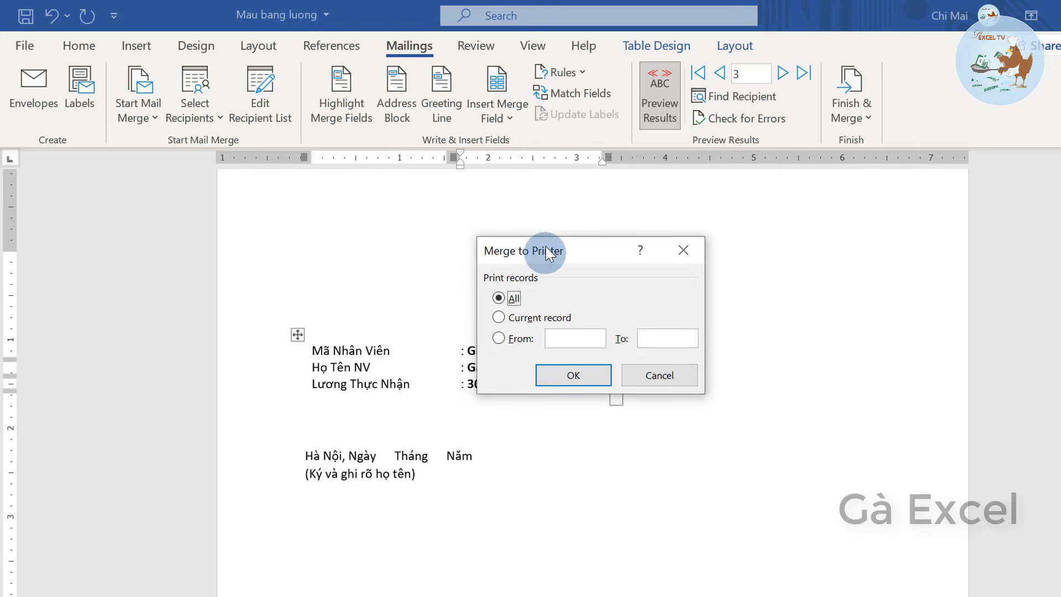
{"action": "left_click_drag", "start_coordinate": [545, 256], "coordinate": [545, 242]}
{"action": "left_click", "coordinate": [515, 288]}
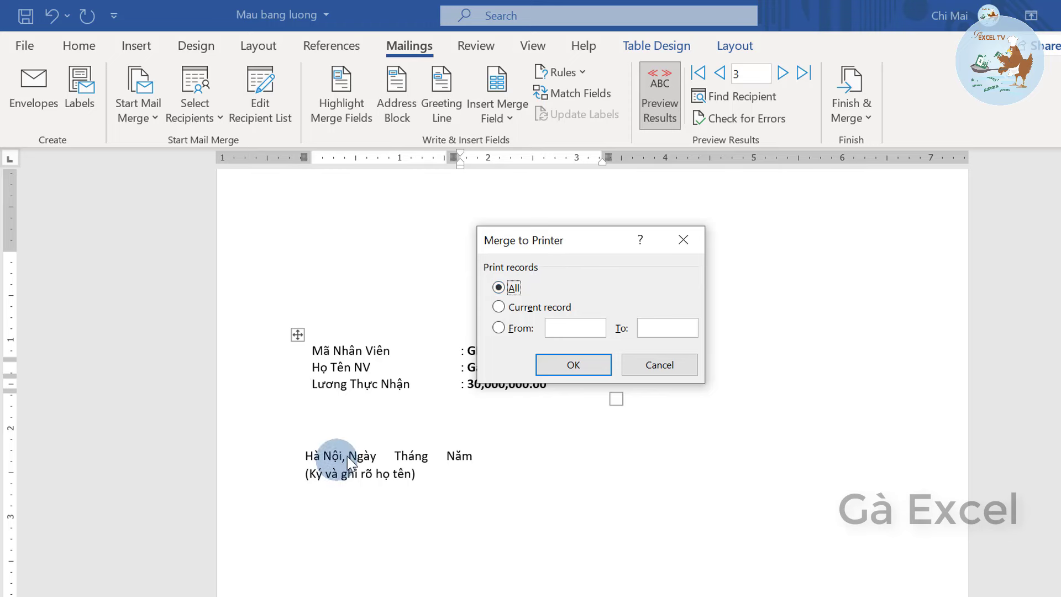
{"action": "left_click", "coordinate": [528, 308]}
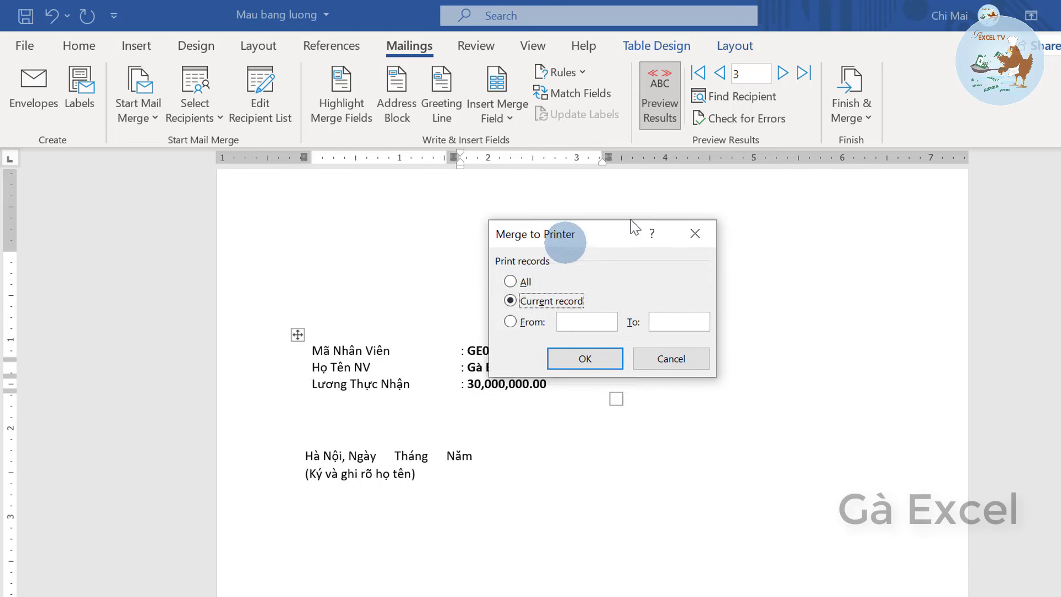
{"action": "left_click_drag", "start_coordinate": [581, 240], "coordinate": [703, 215]}
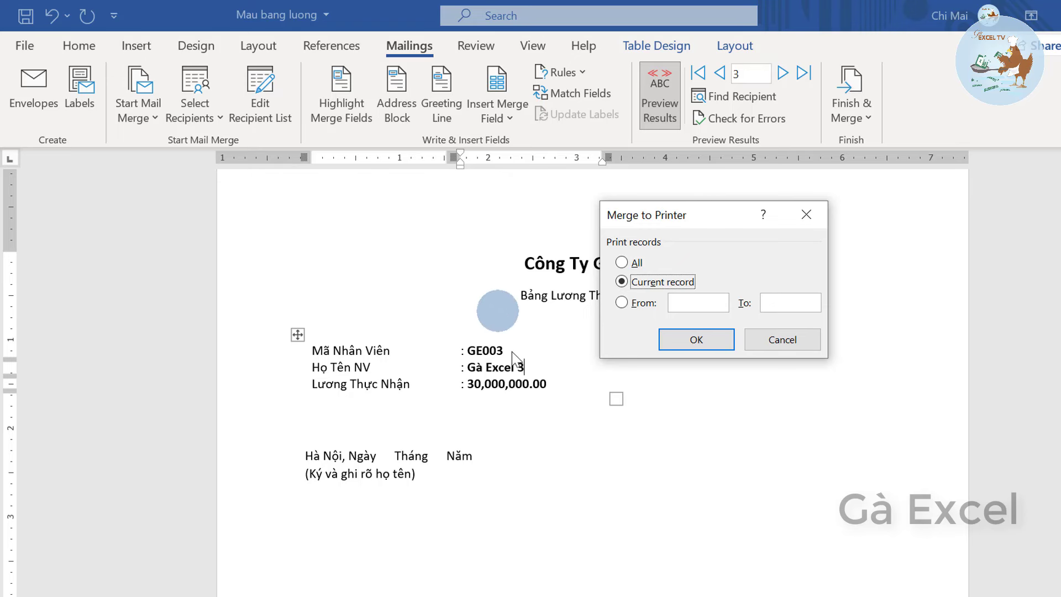
{"action": "left_click", "coordinate": [696, 339]}
{"action": "left_click", "coordinate": [498, 171]}
Print to Foxit Reader PDF Printer and save the PDF as 'Bang luong nv'
{"action": "left_click", "coordinate": [474, 198]}
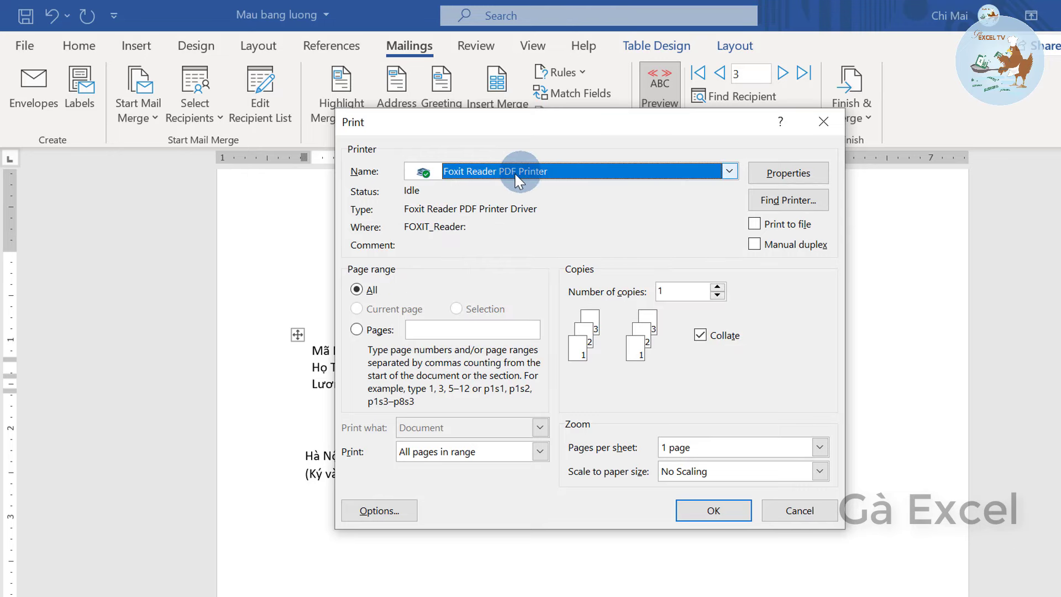
{"action": "left_click", "coordinate": [714, 510]}
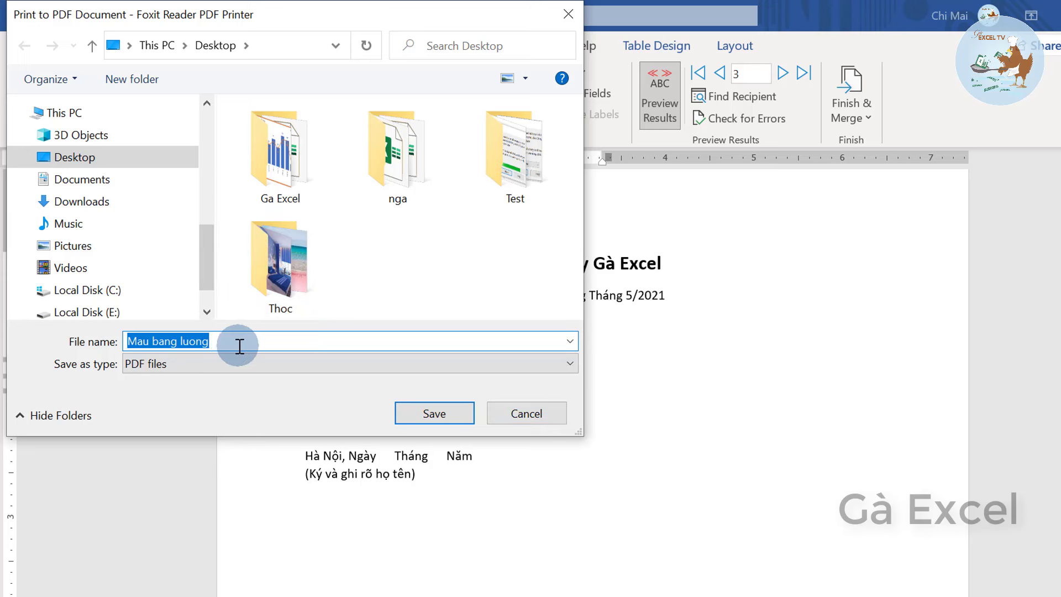
{"action": "type", "text": "Bang"}
{"action": "key", "text": "BackSpace"}
{"action": "key", "text": "BackSpace"}
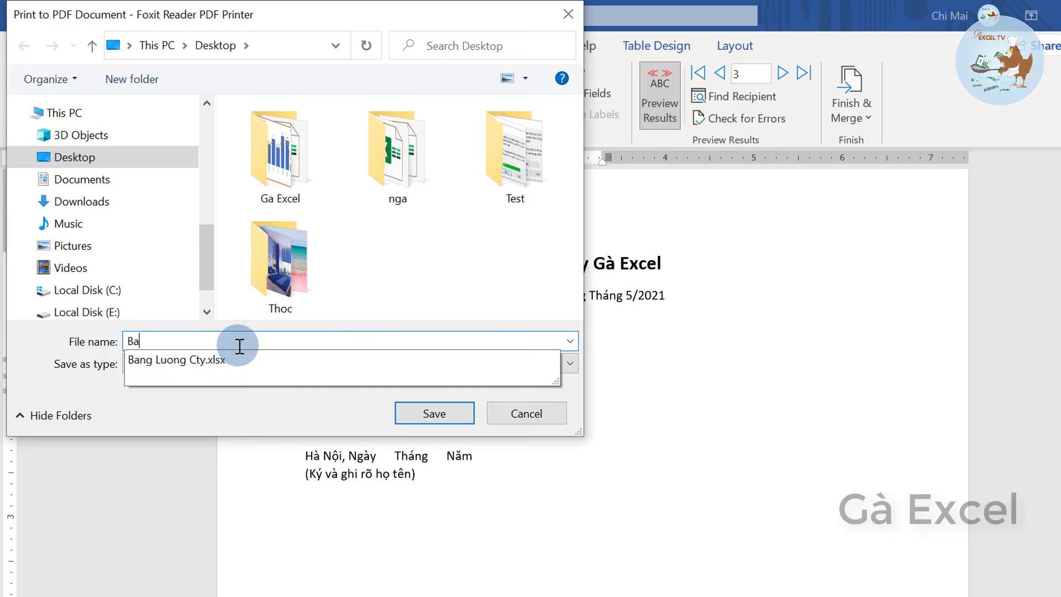
{"action": "type", "text": "ng luong n"}
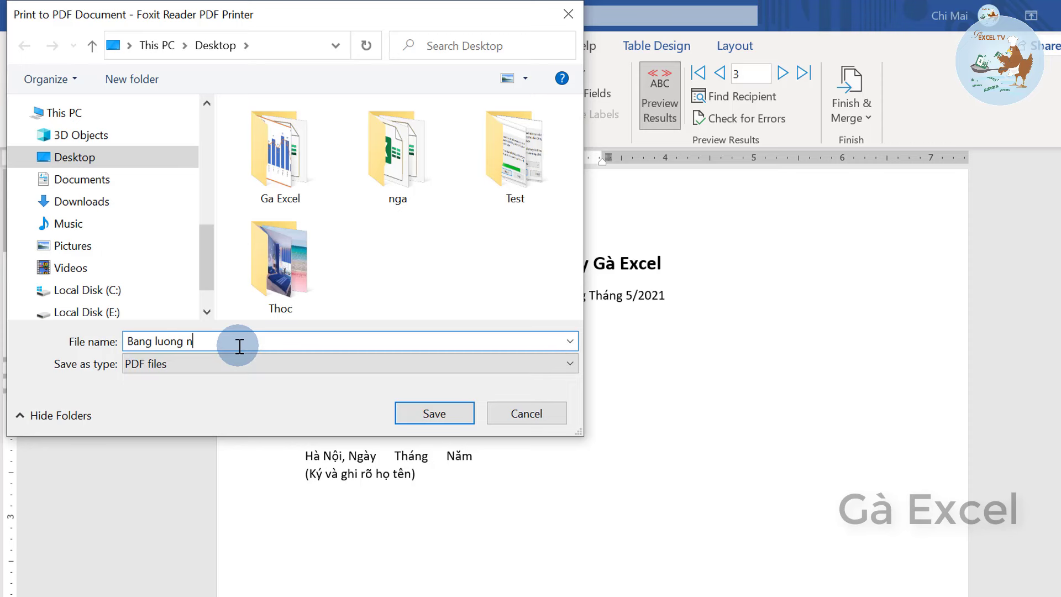
{"action": "type", "text": "v"}
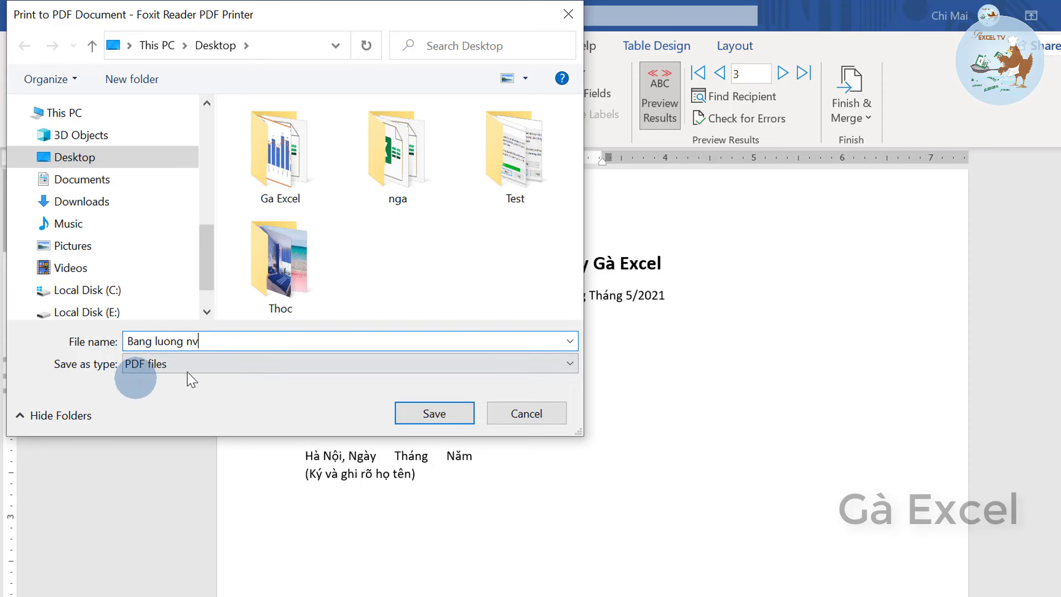
{"action": "left_click", "coordinate": [439, 419]}
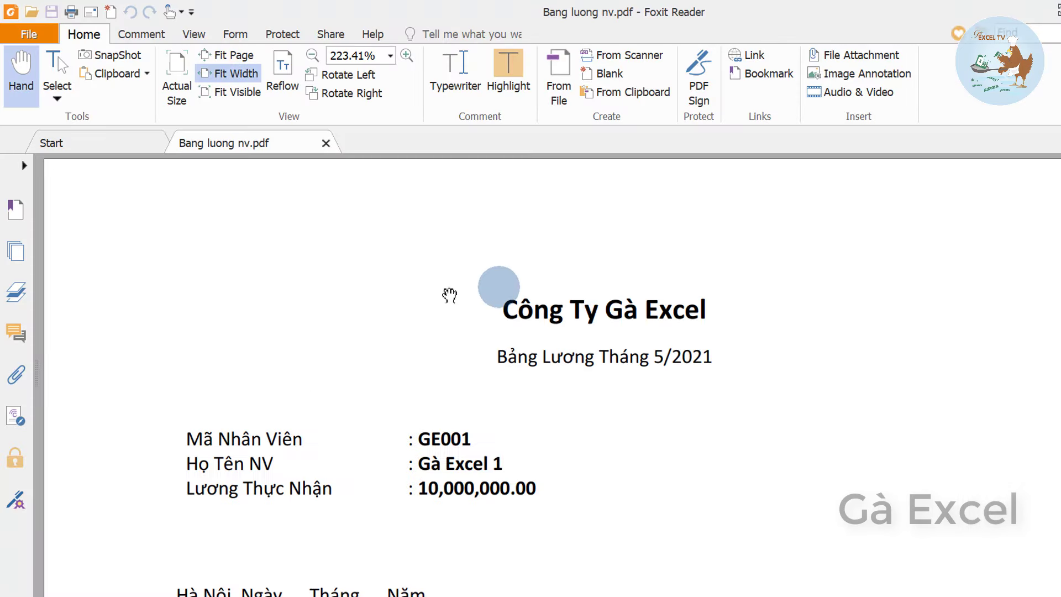
Scroll through the GE001 and GE003 payslip pages of the PDF, then return to the first page
{"action": "scroll", "coordinate": [464, 354], "scroll_direction": "down", "scroll_amount": 3}
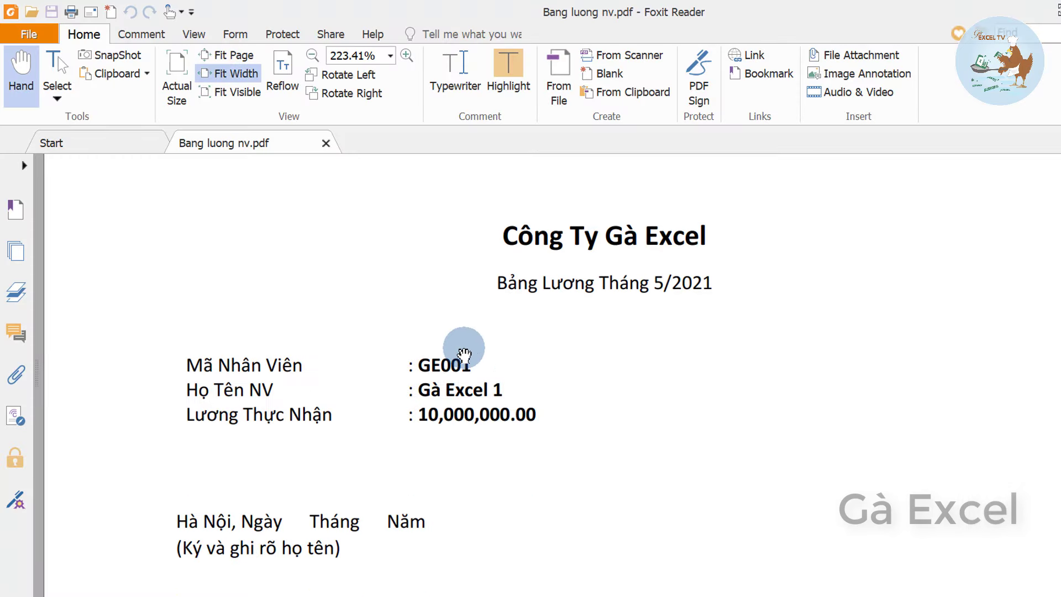
{"action": "scroll", "coordinate": [464, 354], "scroll_direction": "down", "scroll_amount": 3}
{"action": "scroll", "coordinate": [464, 357], "scroll_direction": "down", "scroll_amount": 2}
{"action": "scroll", "coordinate": [464, 358], "scroll_direction": "down", "scroll_amount": 3}
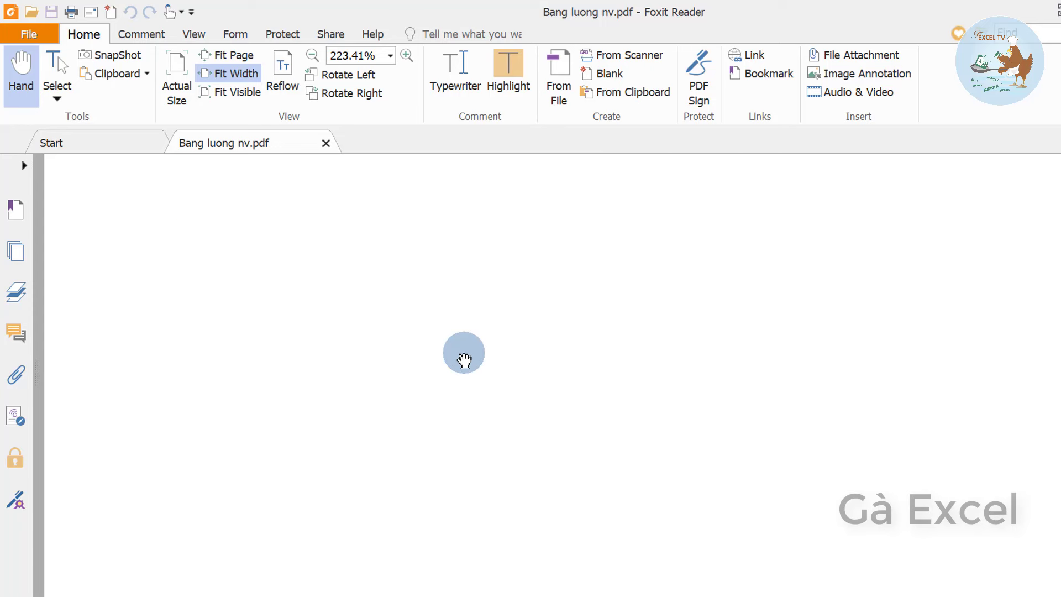
{"action": "scroll", "coordinate": [464, 360], "scroll_direction": "down", "scroll_amount": 5}
{"action": "scroll", "coordinate": [464, 360], "scroll_direction": "down", "scroll_amount": 5}
{"action": "scroll", "coordinate": [469, 375], "scroll_direction": "down", "scroll_amount": 5}
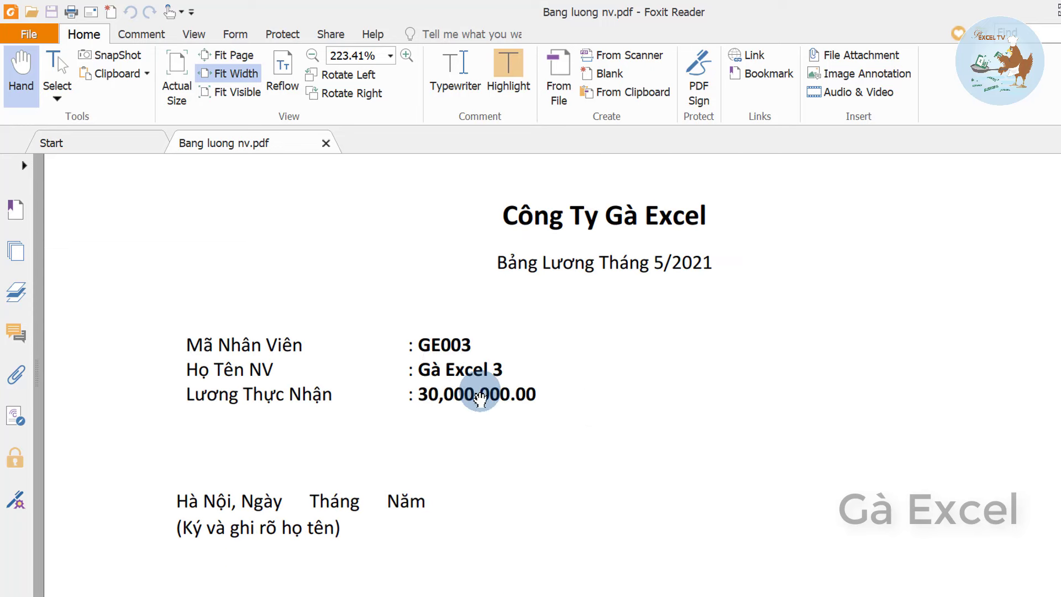
{"action": "scroll", "coordinate": [433, 422], "scroll_direction": "down", "scroll_amount": 5}
{"action": "scroll", "coordinate": [435, 429], "scroll_direction": "down", "scroll_amount": 5}
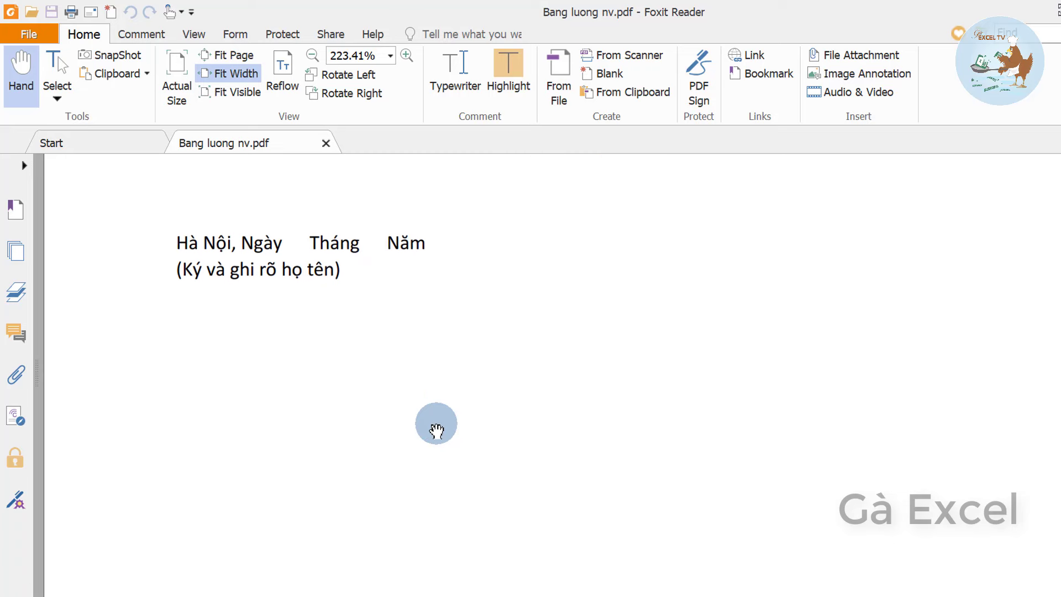
{"action": "scroll", "coordinate": [436, 430], "scroll_direction": "down", "scroll_amount": 5}
{"action": "scroll", "coordinate": [436, 431], "scroll_direction": "down", "scroll_amount": 5}
{"action": "key", "text": "Home"}
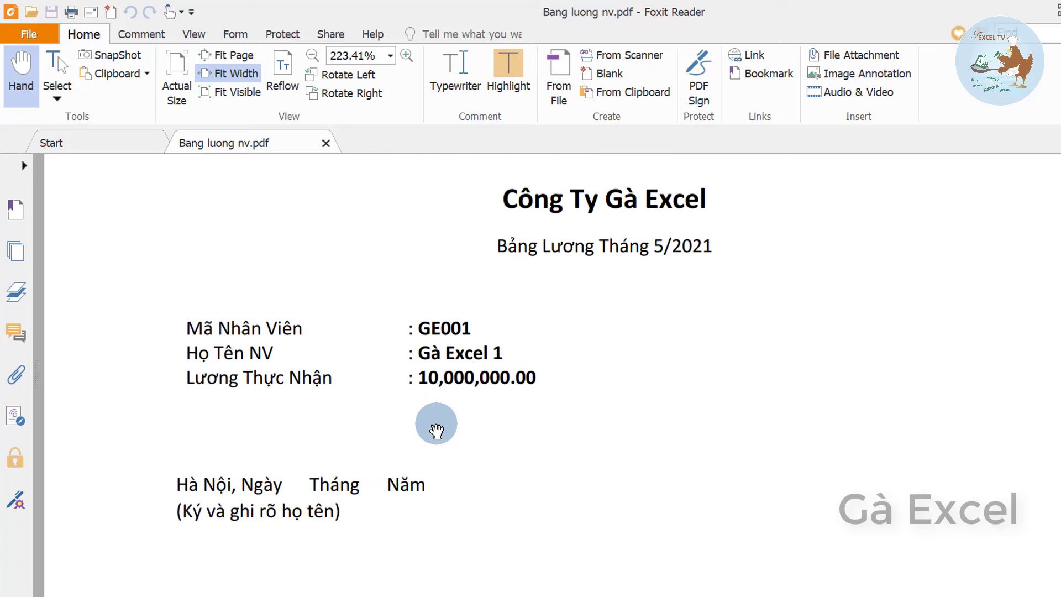
{"action": "scroll", "coordinate": [436, 430], "scroll_direction": "up", "scroll_amount": 2}
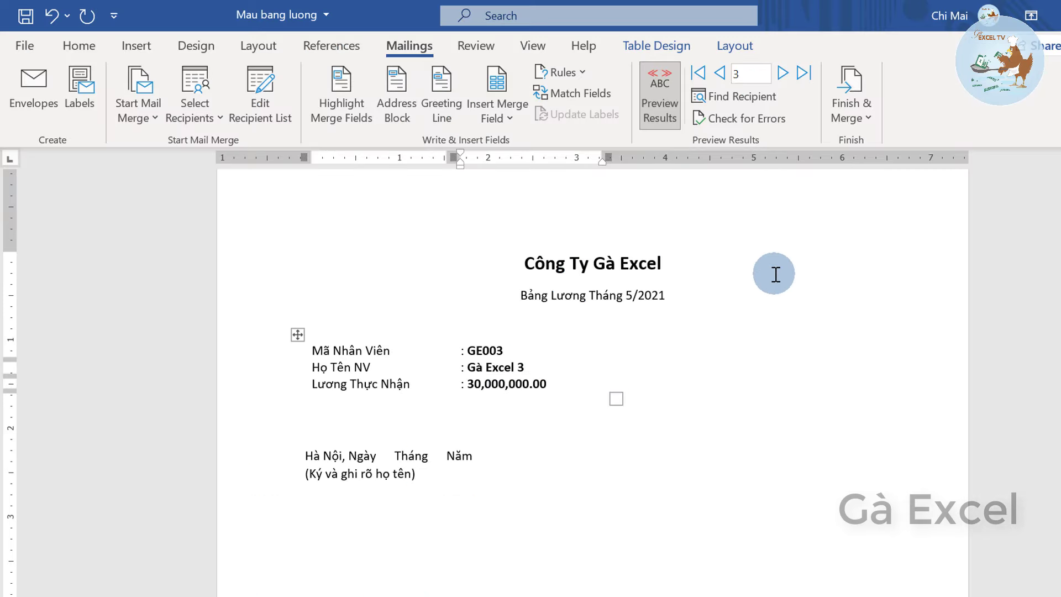
Start an e-mail merge to the email field with subject 'Thong bao bang luong T5/2021'
{"action": "left_click", "coordinate": [867, 119]}
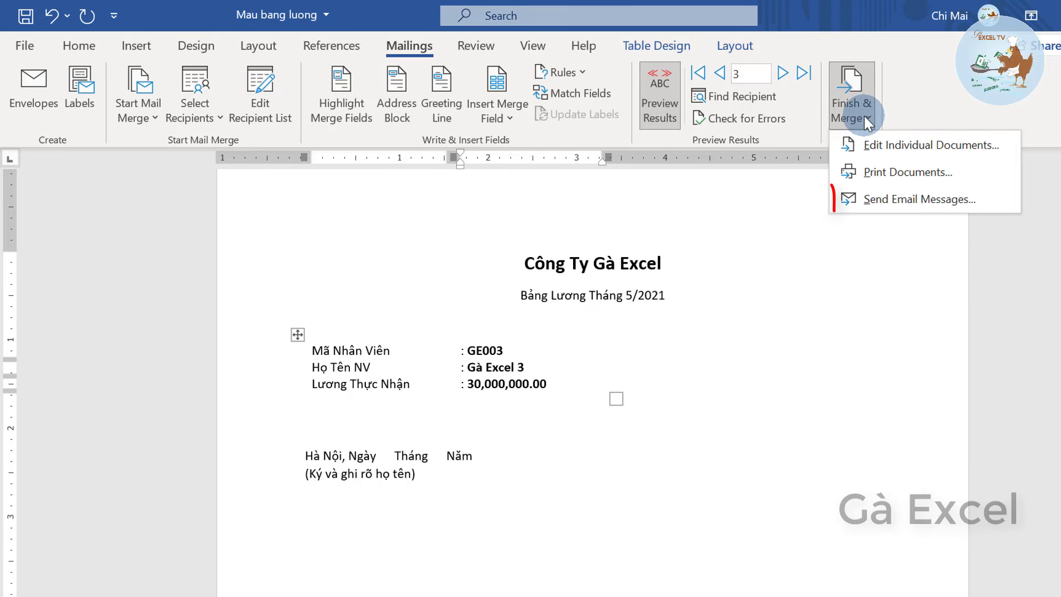
{"action": "left_click", "coordinate": [895, 204]}
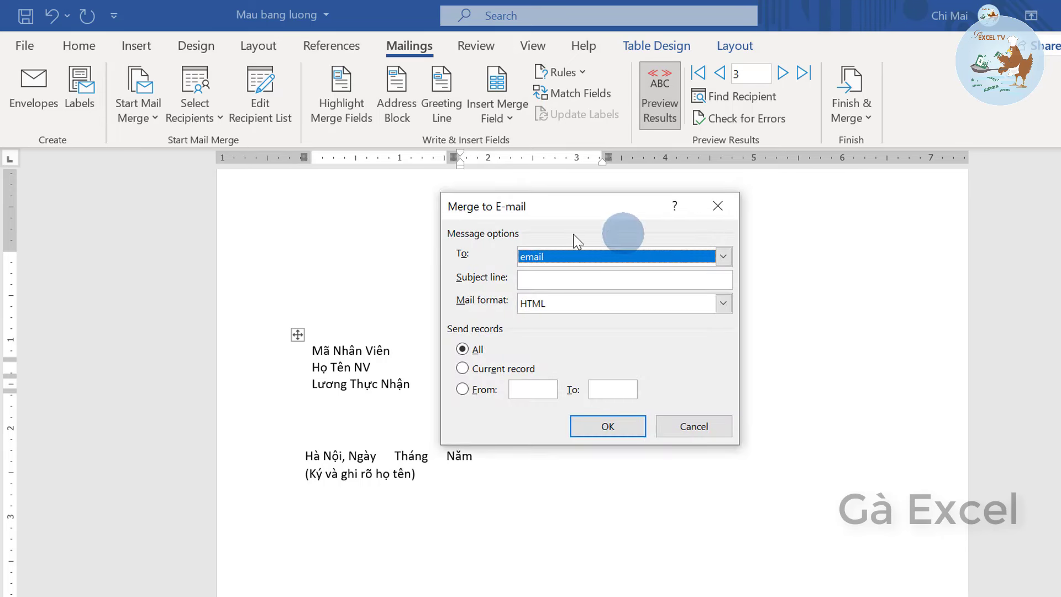
{"action": "left_click", "coordinate": [587, 261]}
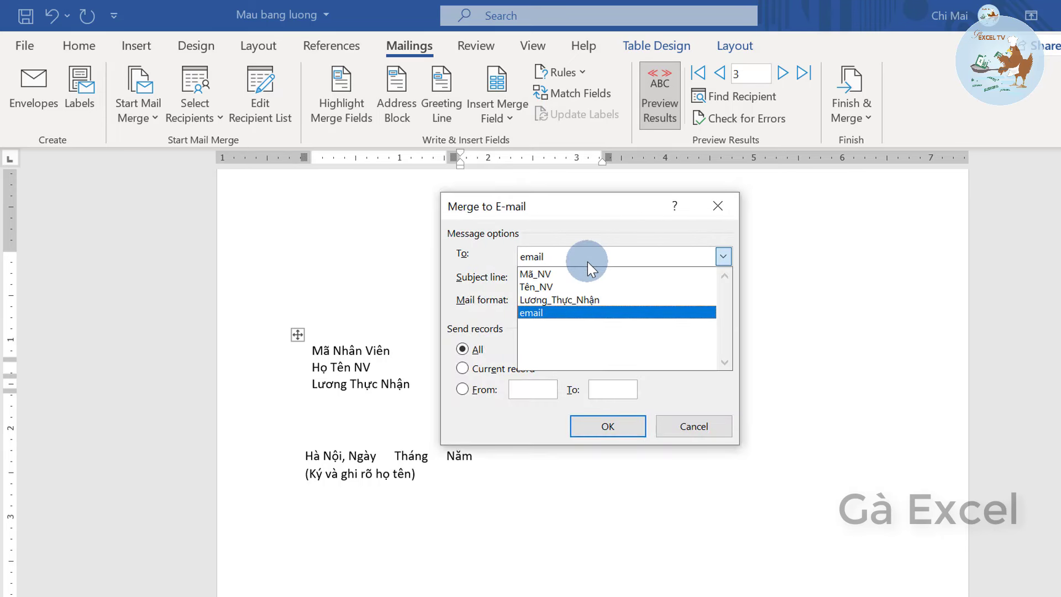
{"action": "left_click", "coordinate": [544, 313]}
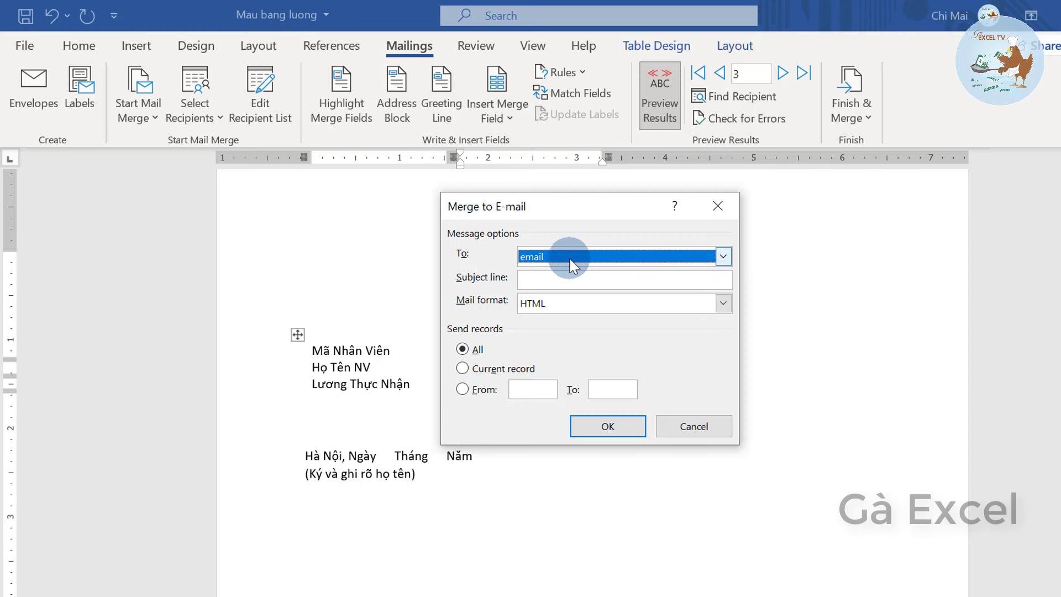
{"action": "left_click", "coordinate": [537, 285]}
{"action": "type", "text": "Thong bao bang luong T5/2021"}
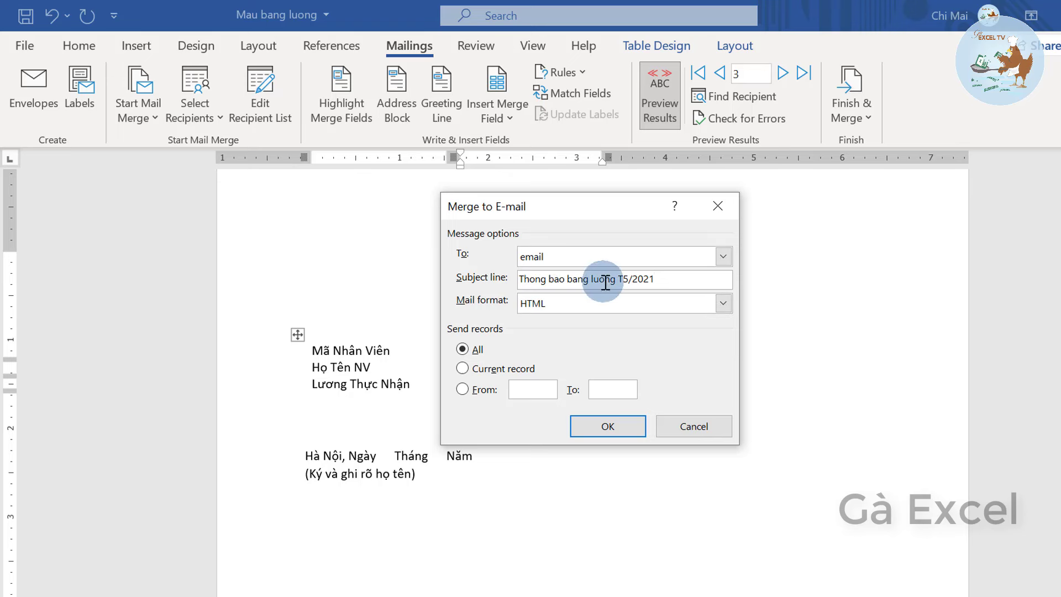
Set the mail format to HTML for all records and send the payslip emails
{"action": "left_click", "coordinate": [605, 312]}
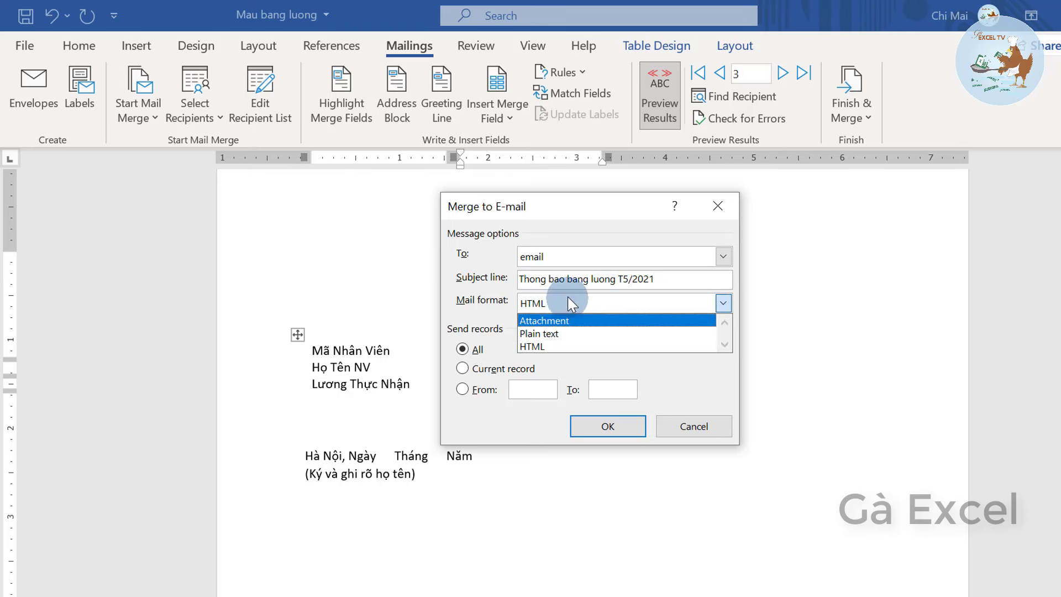
{"action": "left_click", "coordinate": [549, 347]}
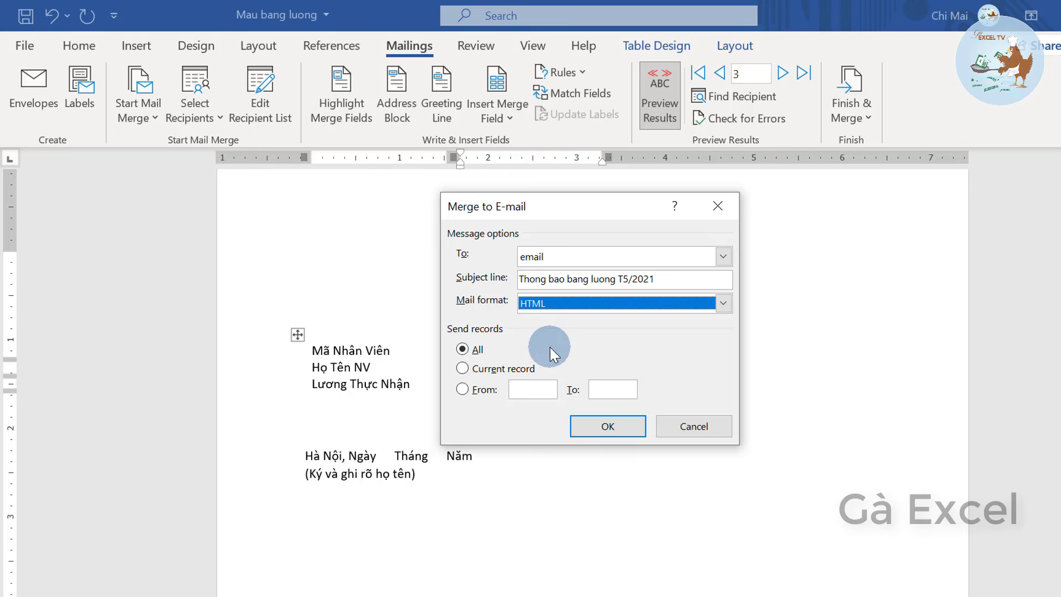
{"action": "left_click", "coordinate": [569, 301]}
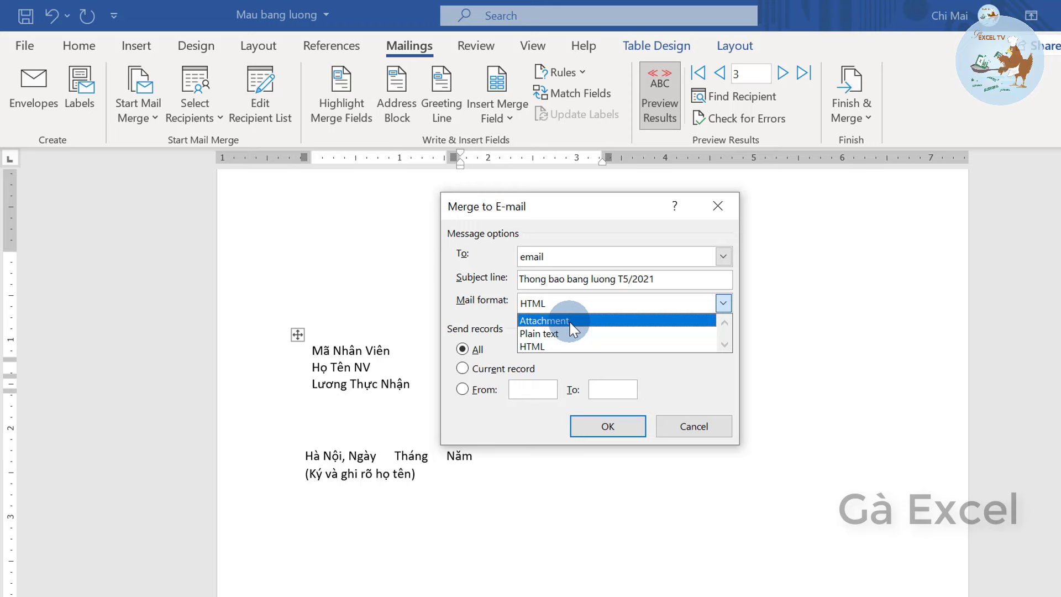
{"action": "left_click", "coordinate": [571, 321]}
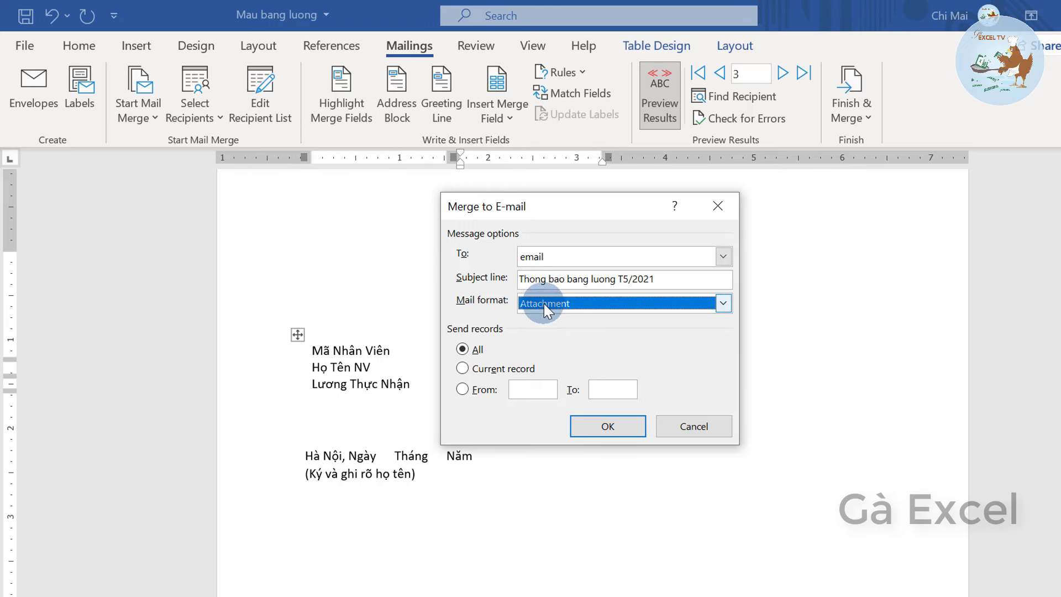
{"action": "left_click", "coordinate": [544, 303]}
{"action": "left_click", "coordinate": [539, 347]}
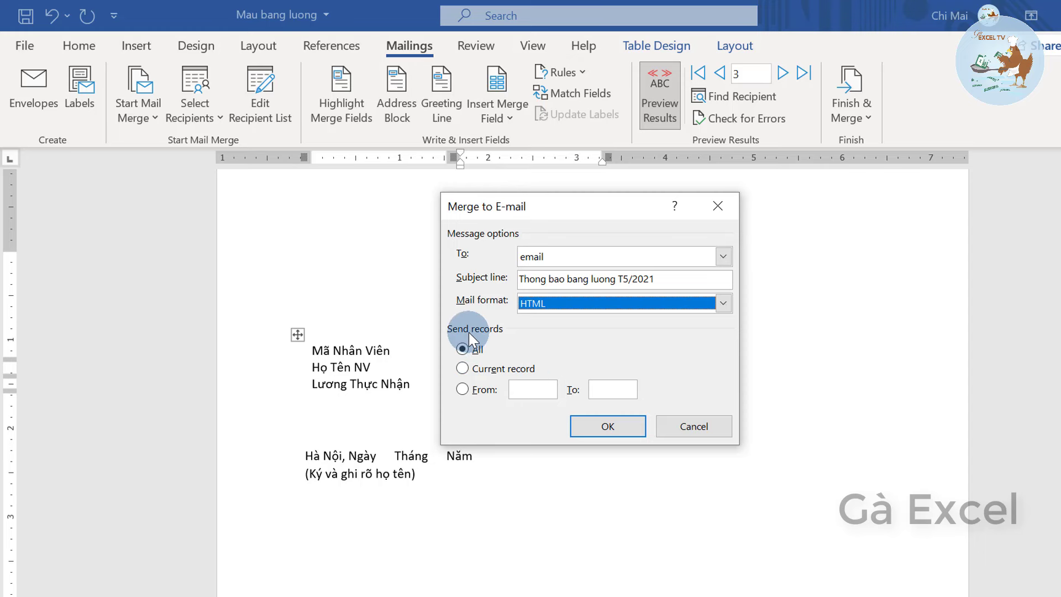
{"action": "left_click", "coordinate": [476, 351]}
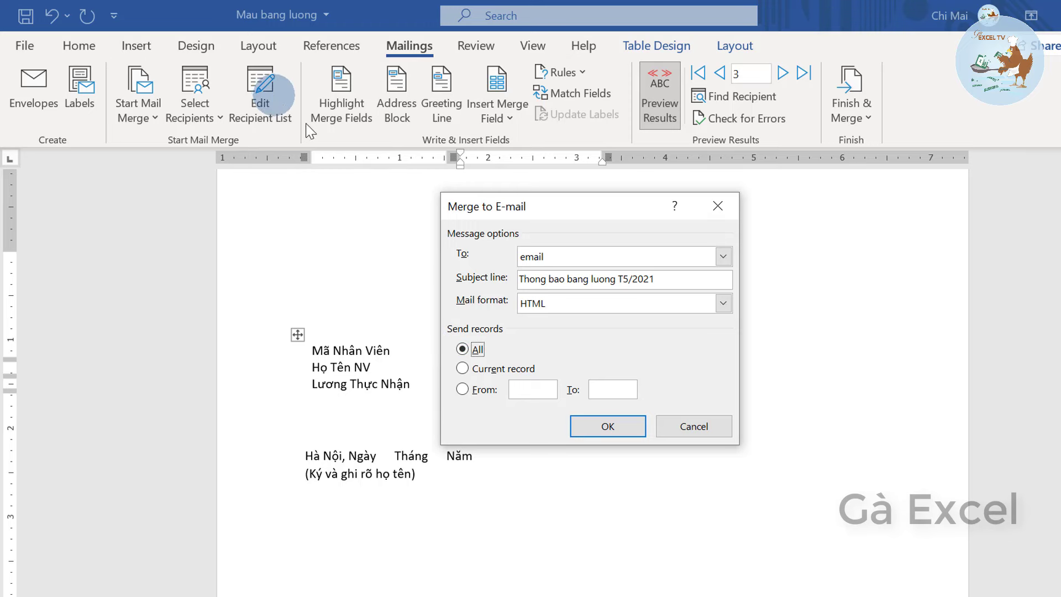
{"action": "left_click", "coordinate": [607, 427]}
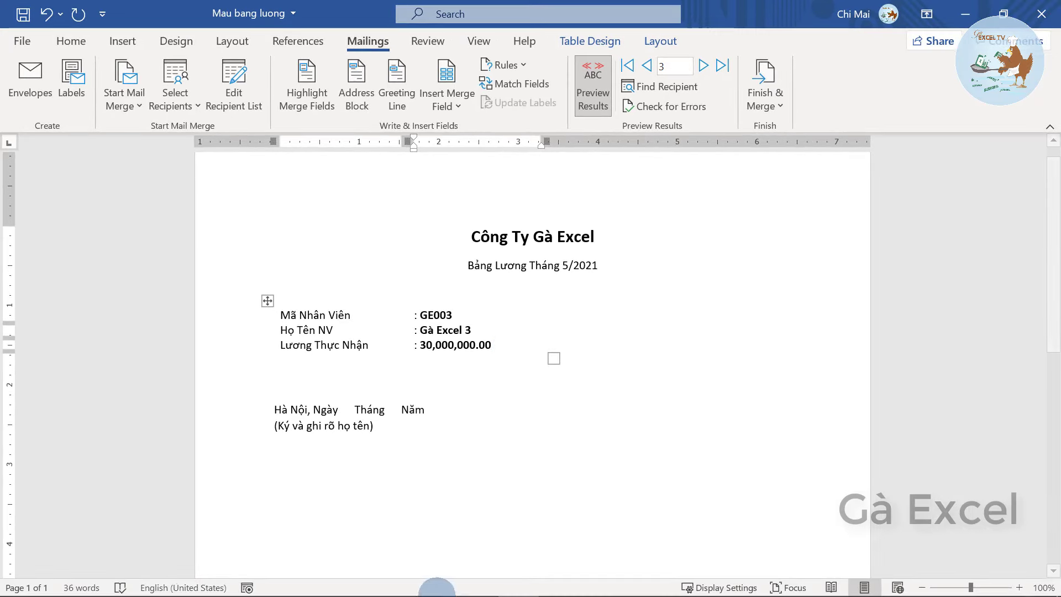
Bring up Outlook and open the received payslip email for GE001
{"action": "left_click", "coordinate": [360, 583]}
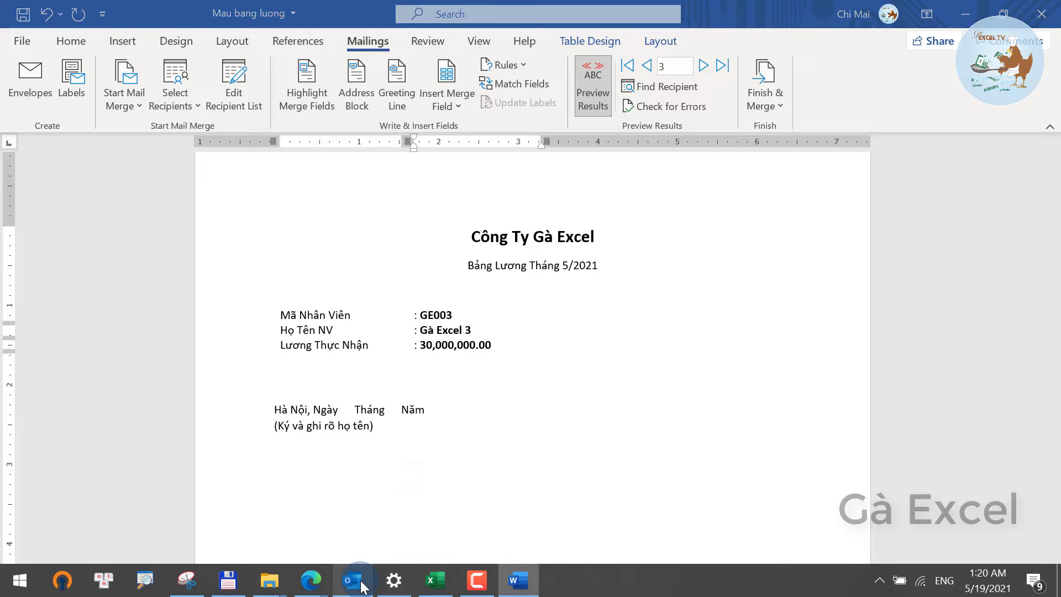
{"action": "left_click", "coordinate": [241, 255]}
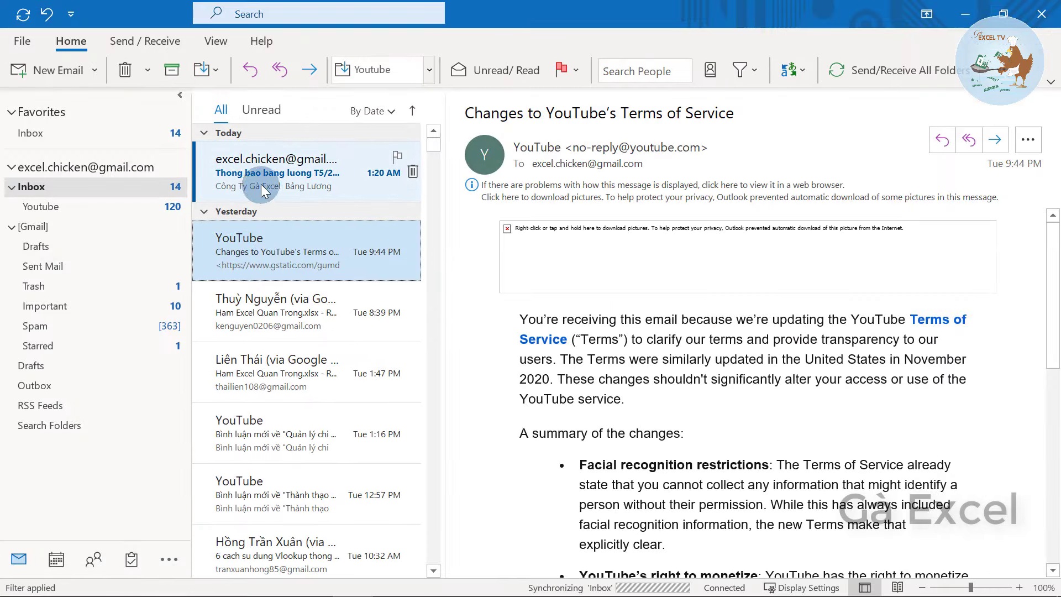
{"action": "left_click", "coordinate": [270, 232]}
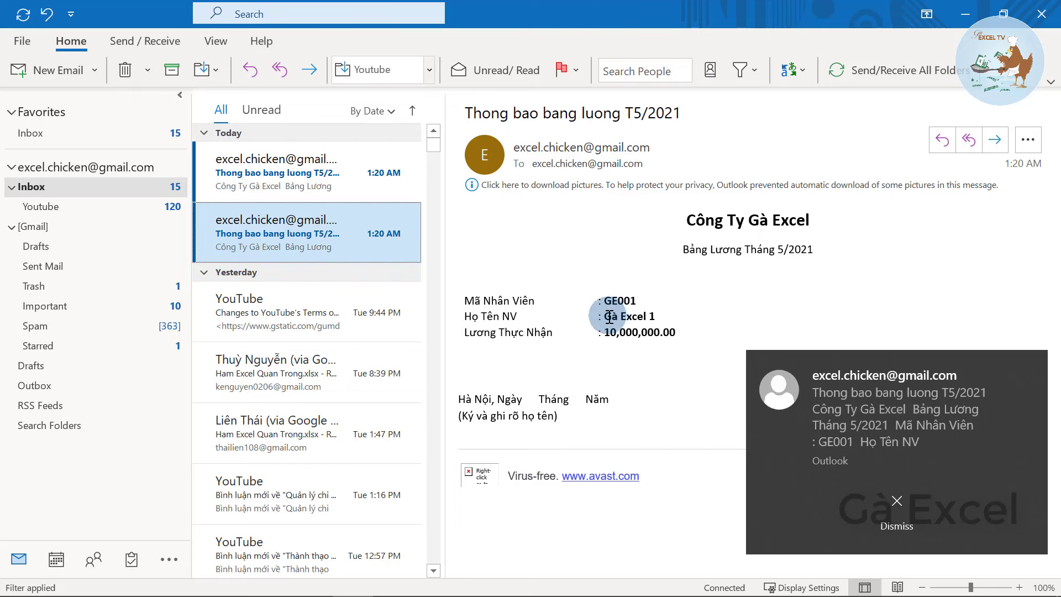
{"action": "left_click_drag", "start_coordinate": [610, 316], "coordinate": [675, 316]}
Open the GE003 payslip email and check its employee name, code and Bảng Lương Tháng 5/2021 subtitle
{"action": "left_click", "coordinate": [284, 185]}
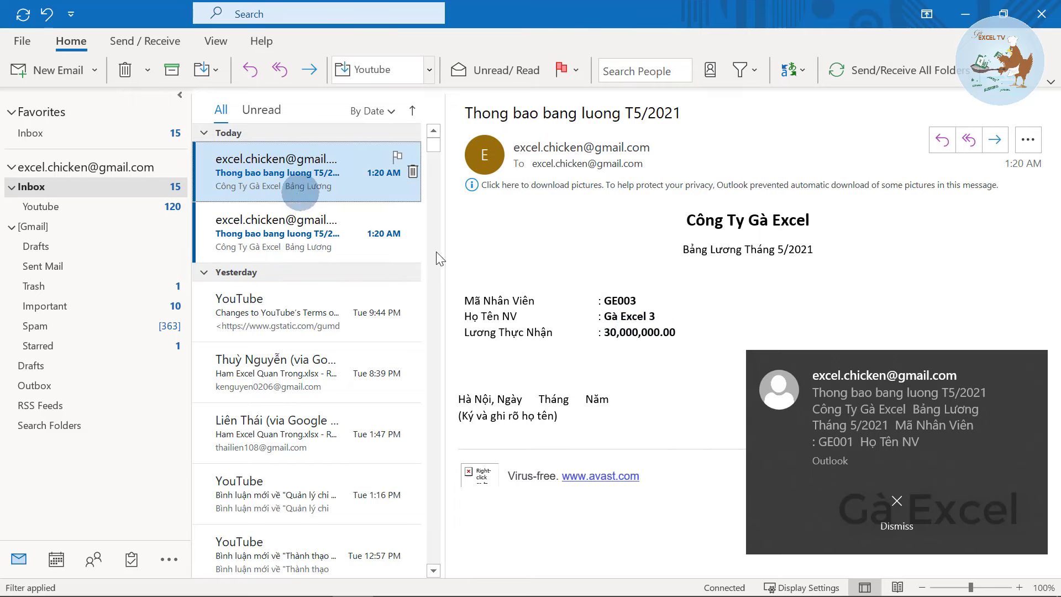
{"action": "left_click_drag", "start_coordinate": [604, 316], "coordinate": [654, 316]}
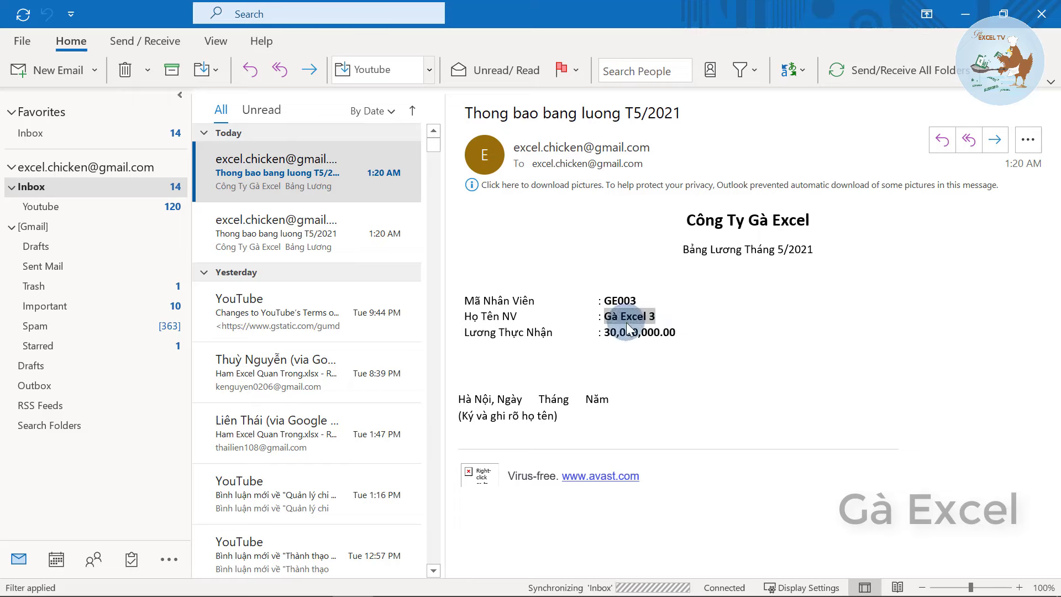
{"action": "left_click_drag", "start_coordinate": [612, 301], "coordinate": [629, 301]}
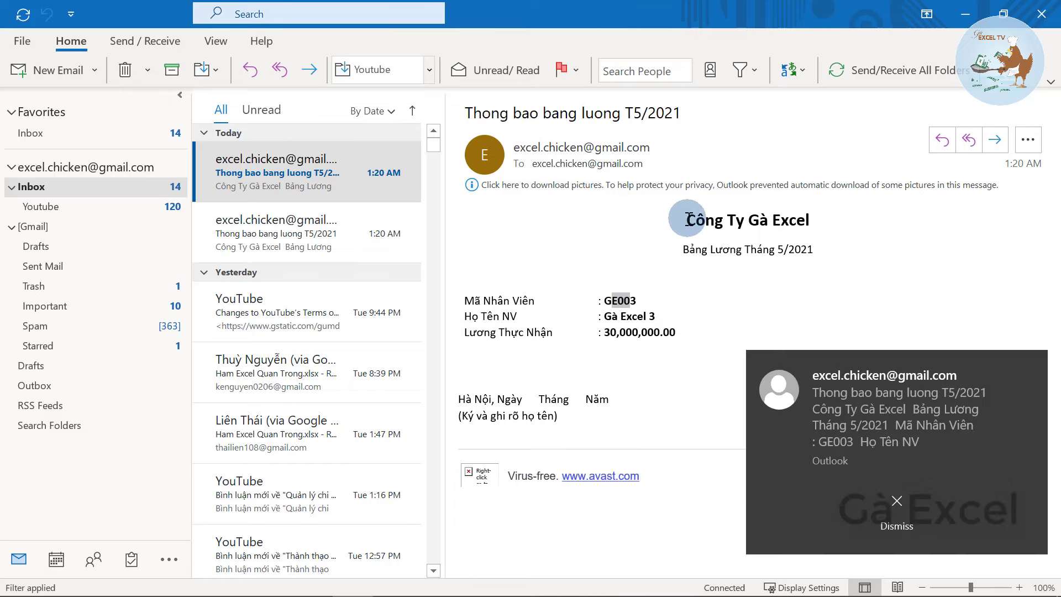
{"action": "left_click_drag", "start_coordinate": [688, 218], "coordinate": [799, 253]}
{"action": "left_click", "coordinate": [777, 221]}
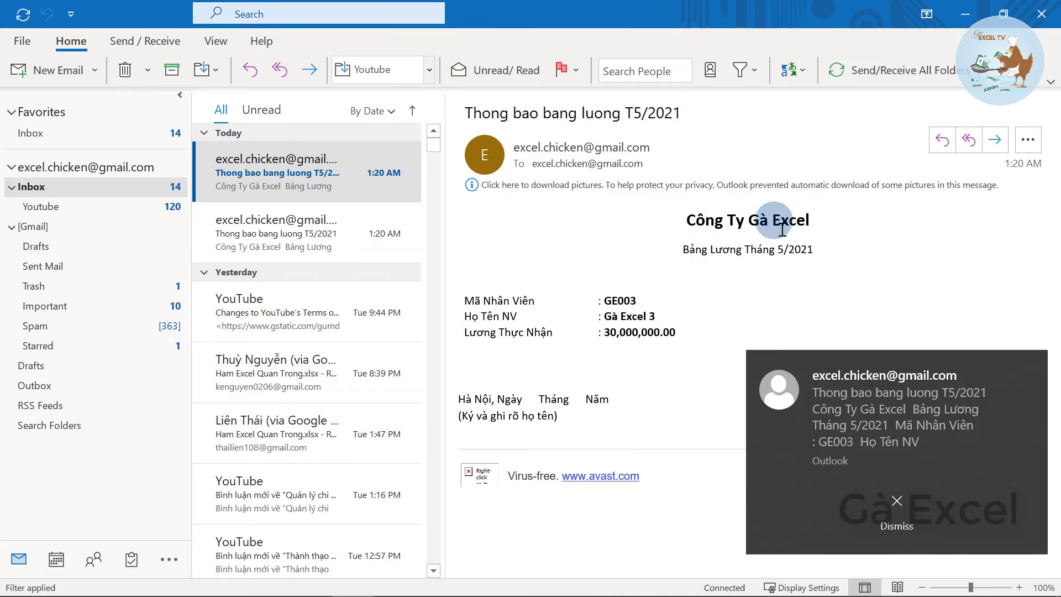
{"action": "left_click_drag", "start_coordinate": [683, 250], "coordinate": [807, 251]}
{"action": "left_click_drag", "start_coordinate": [612, 301], "coordinate": [650, 304]}
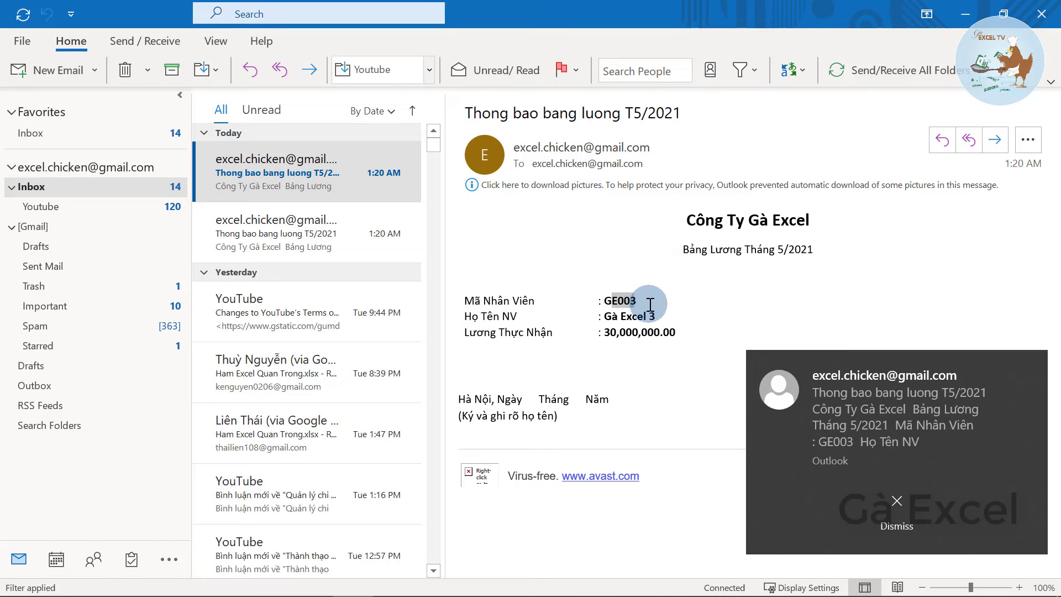
Reopen the GE001 payslip email, then return to the Word merge document
{"action": "left_click", "coordinate": [259, 226]}
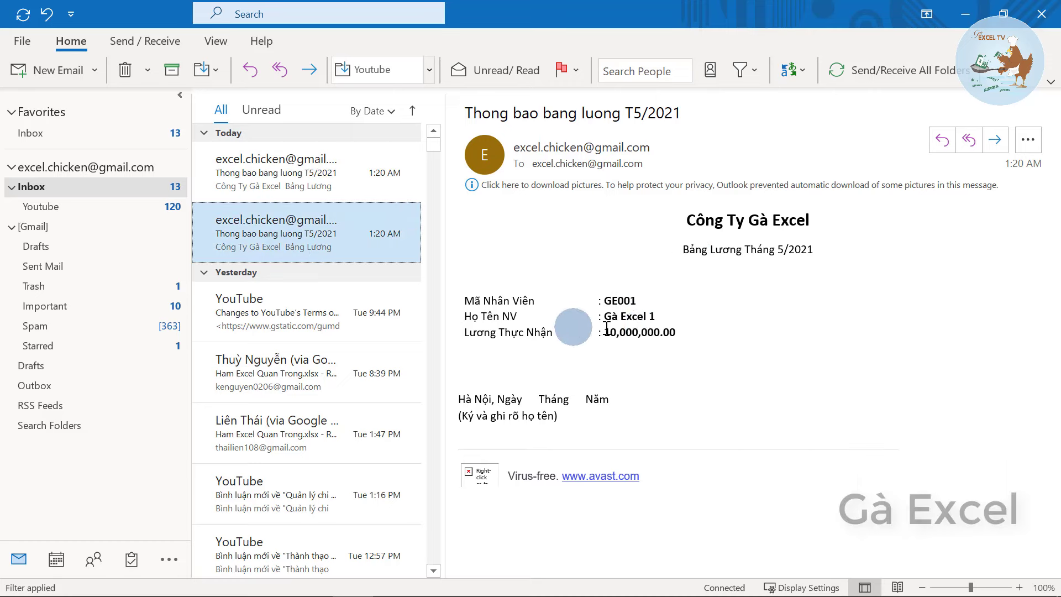
{"action": "left_click", "coordinate": [648, 332]}
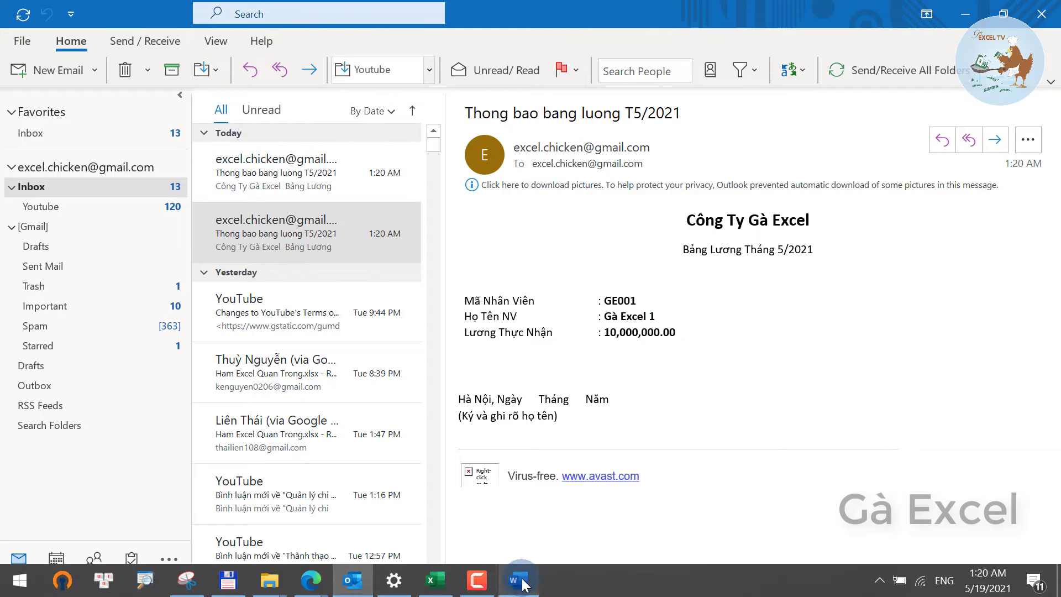
{"action": "left_click", "coordinate": [520, 580]}
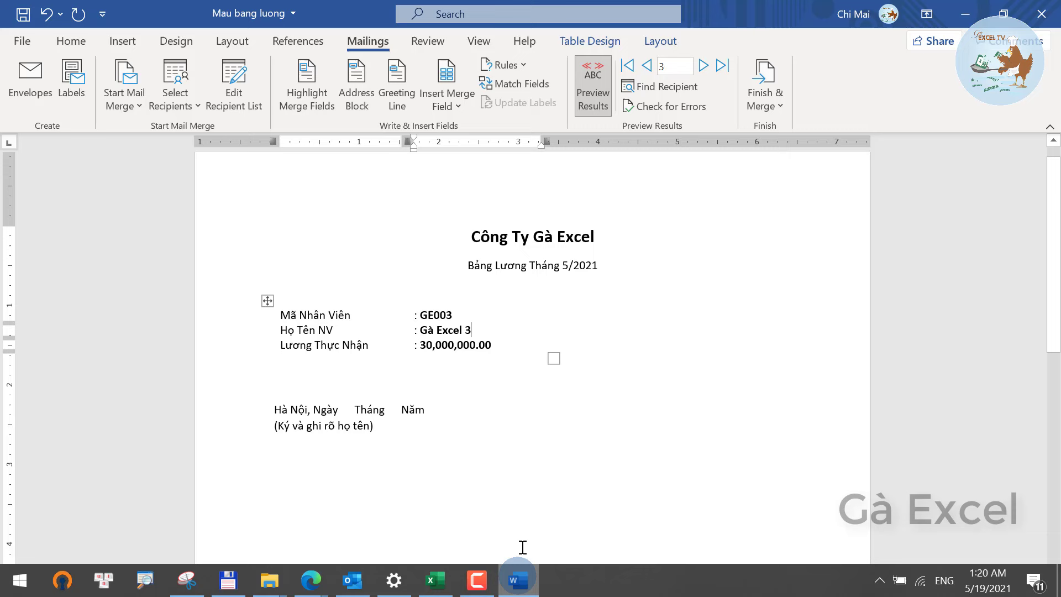
Merge the payslips to e-mail from the email column, subject 'Thong bao bang luong T5/2021 kem file', sent as Attachment
{"action": "left_click", "coordinate": [778, 106]}
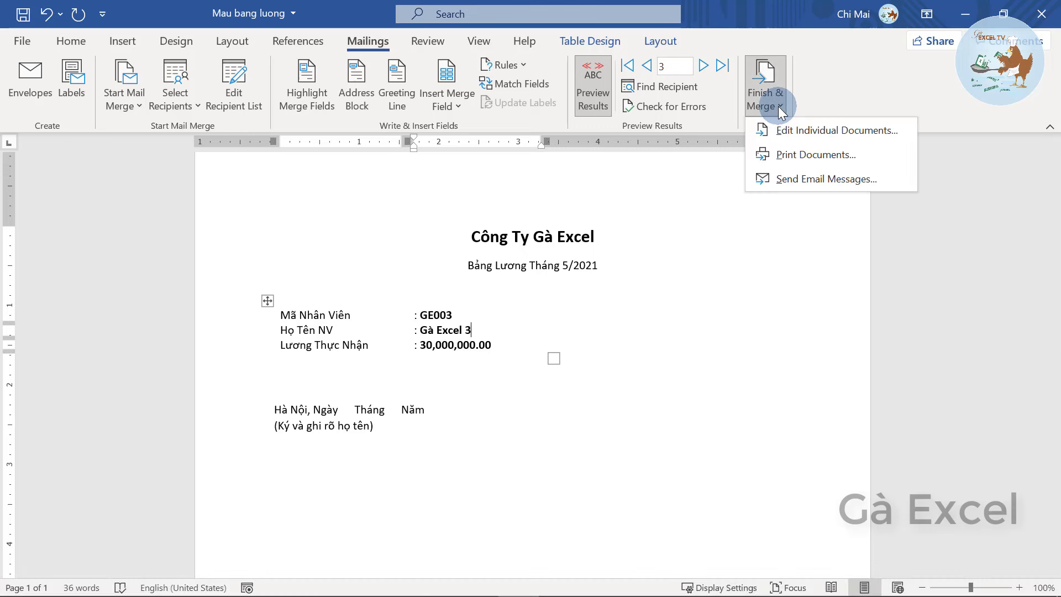
{"action": "left_click", "coordinate": [807, 181]}
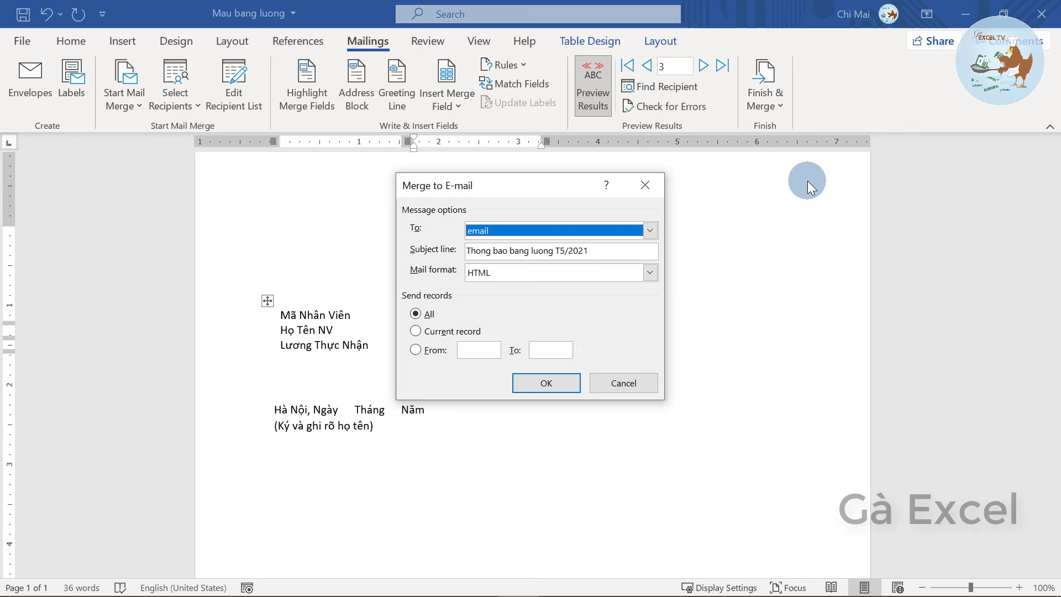
{"action": "left_click", "coordinate": [607, 253]}
{"action": "type", "text": "k"}
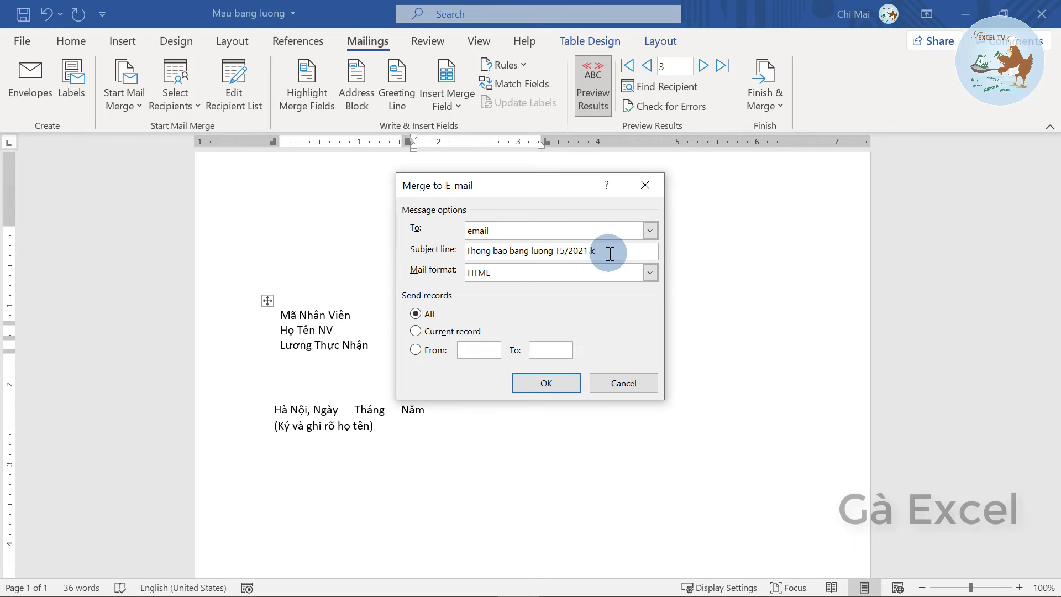
{"action": "type", "text": "em file"}
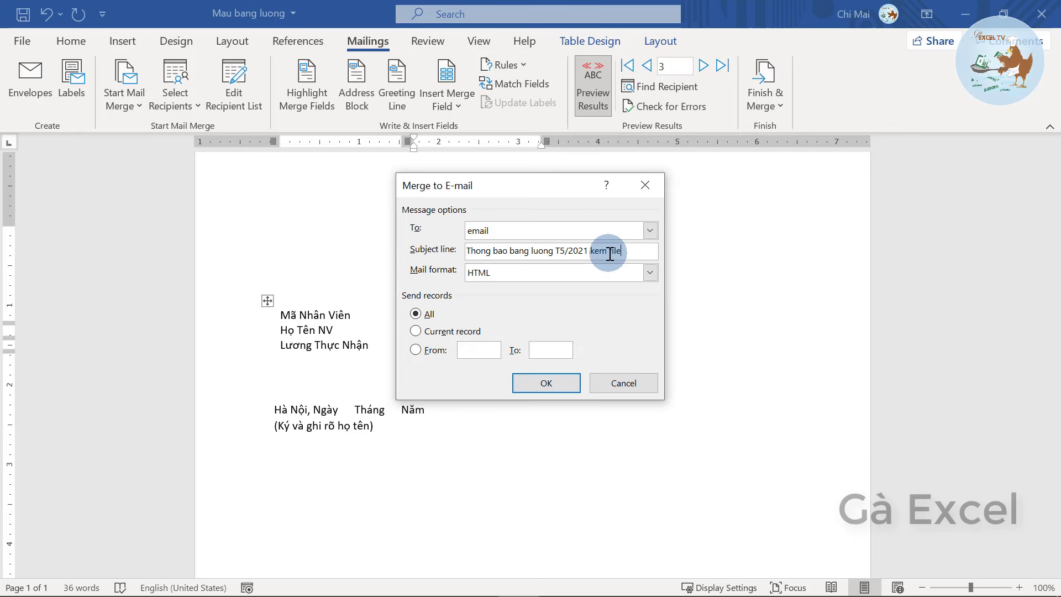
{"action": "left_click", "coordinate": [536, 277]}
{"action": "left_click", "coordinate": [530, 288]}
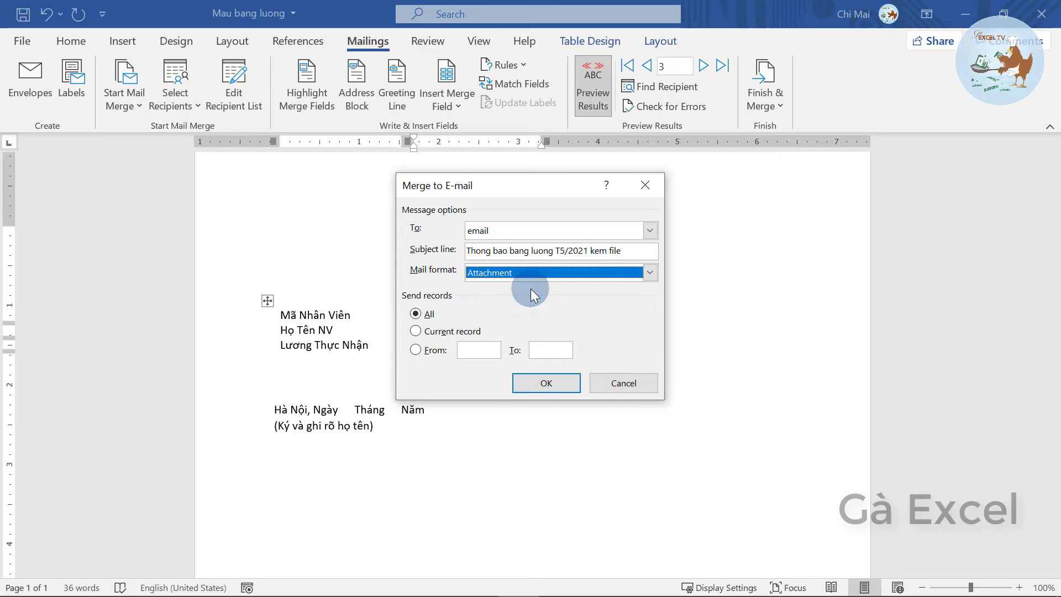
{"action": "left_click", "coordinate": [545, 387]}
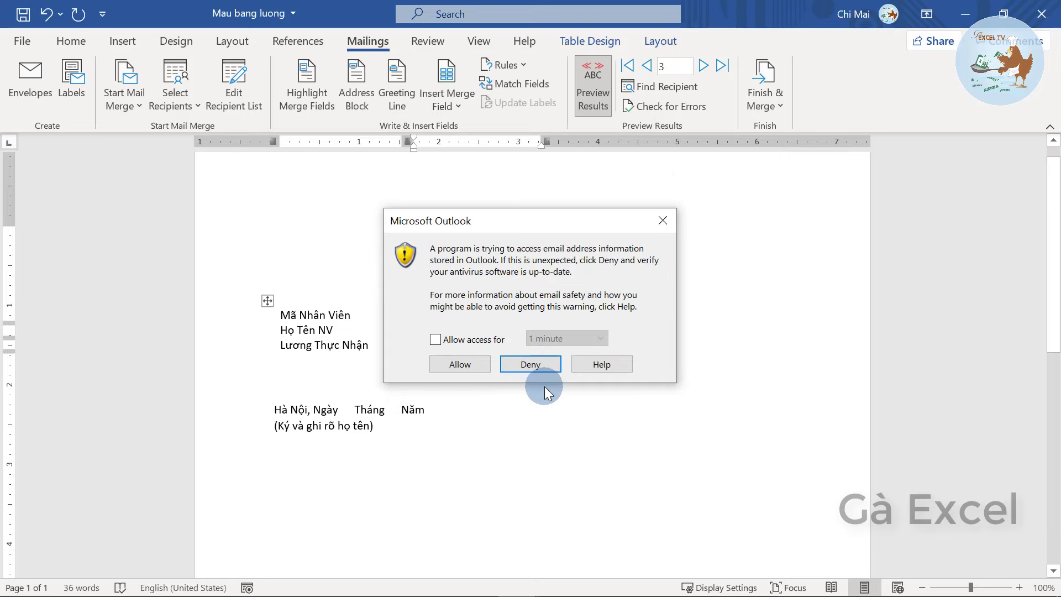
Allow Outlook address access for 1 minute and approve sending each merged payslip e-mail
{"action": "left_click", "coordinate": [432, 342]}
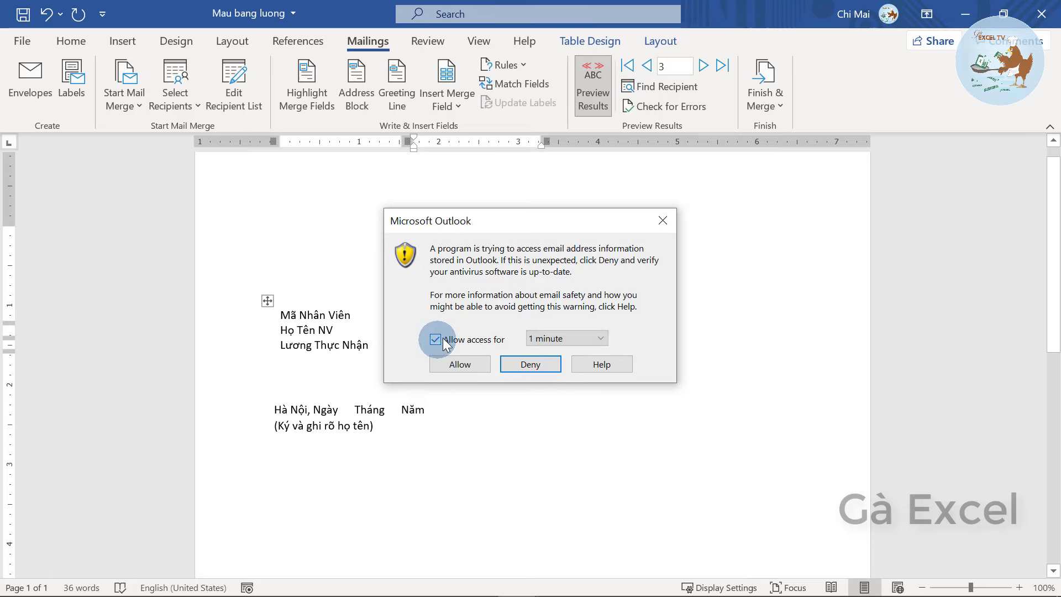
{"action": "left_click", "coordinate": [470, 369]}
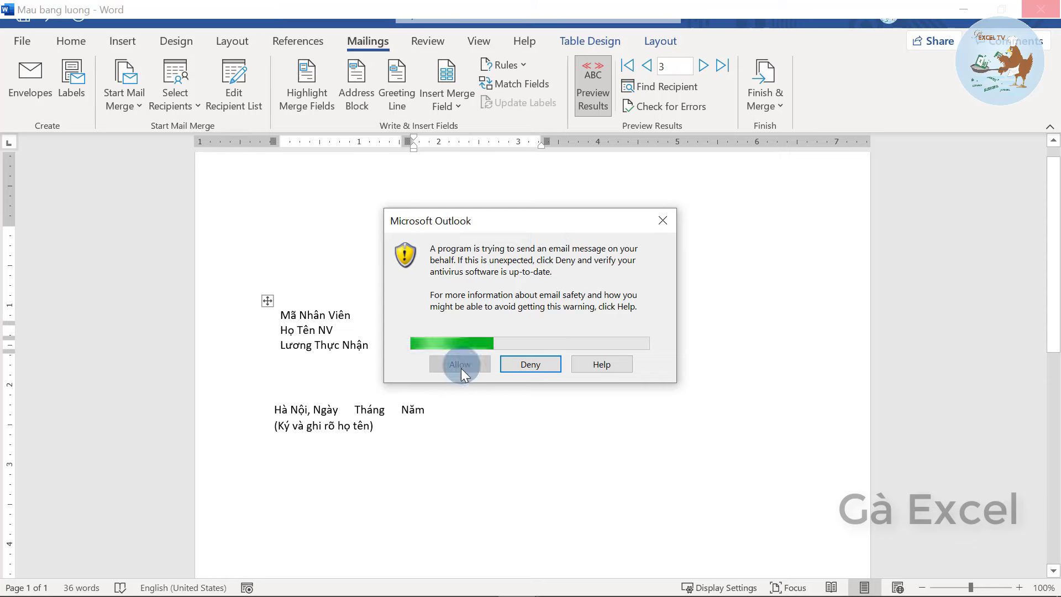
{"action": "left_click", "coordinate": [459, 364]}
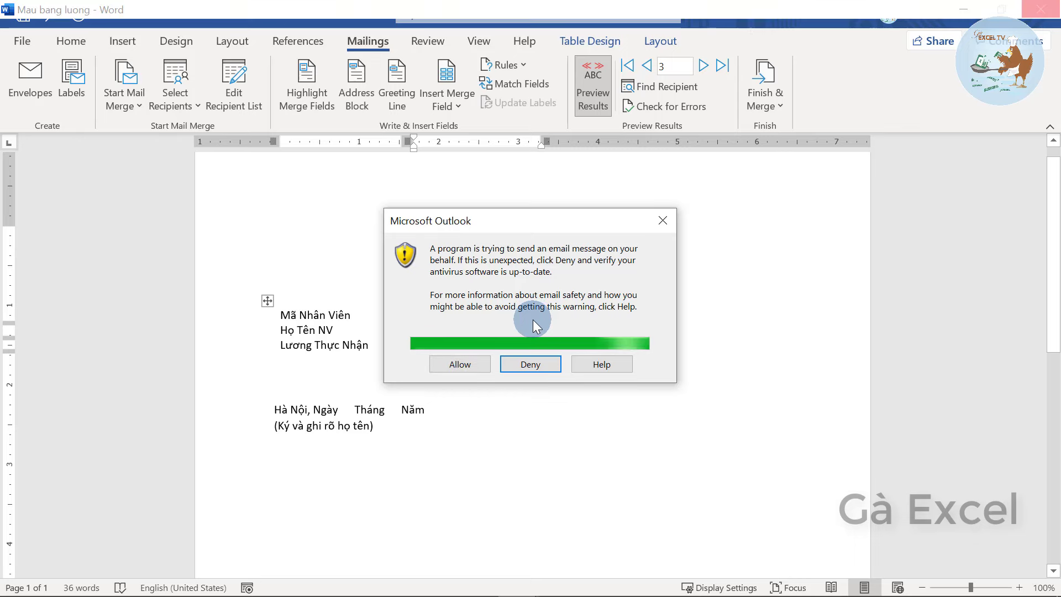
{"action": "left_click", "coordinate": [465, 370]}
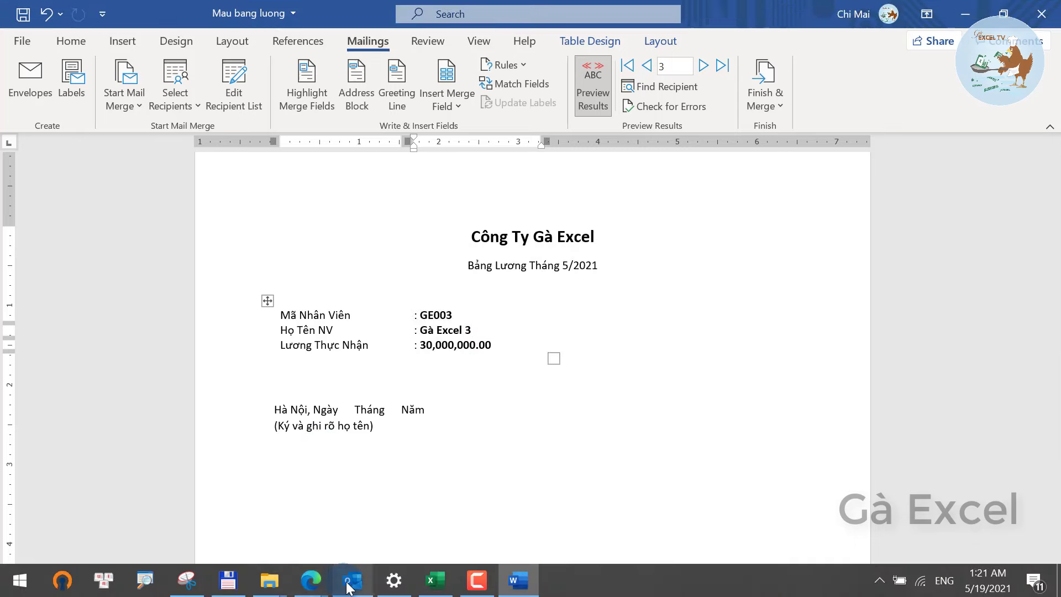
{"action": "left_click", "coordinate": [352, 580]}
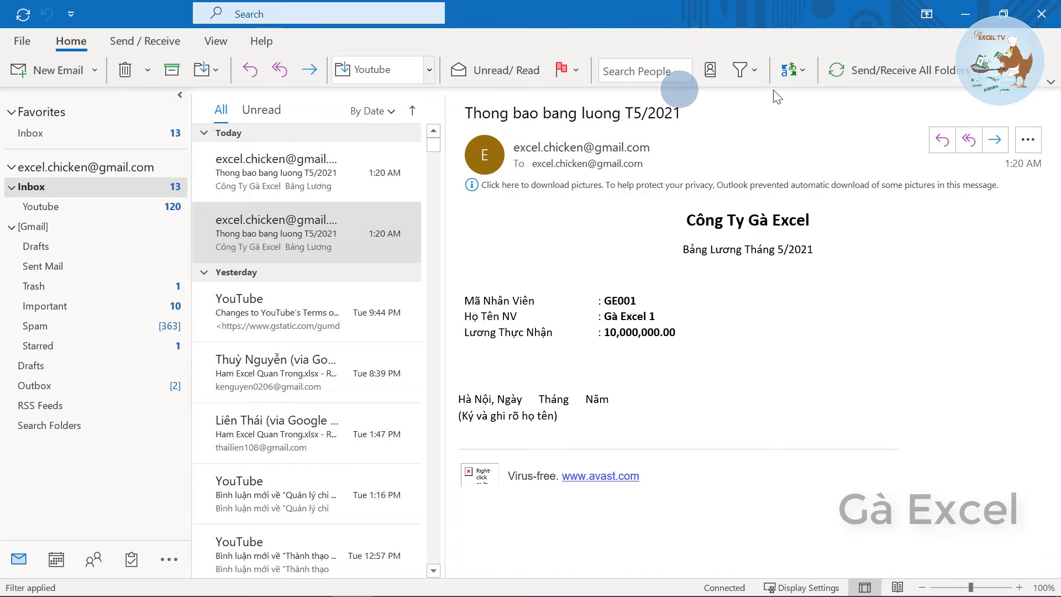
Send/Receive All Folders, then open the newest 'kem file' payslip e-mail carrying Mau bang luong.docx
{"action": "left_click", "coordinate": [879, 71]}
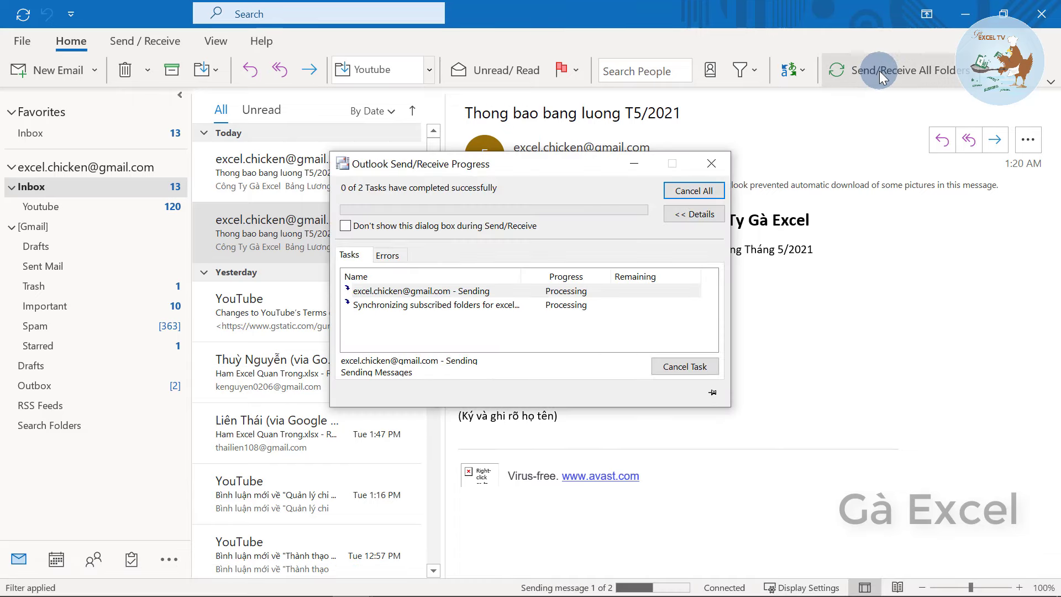
{"action": "left_click", "coordinate": [281, 257]}
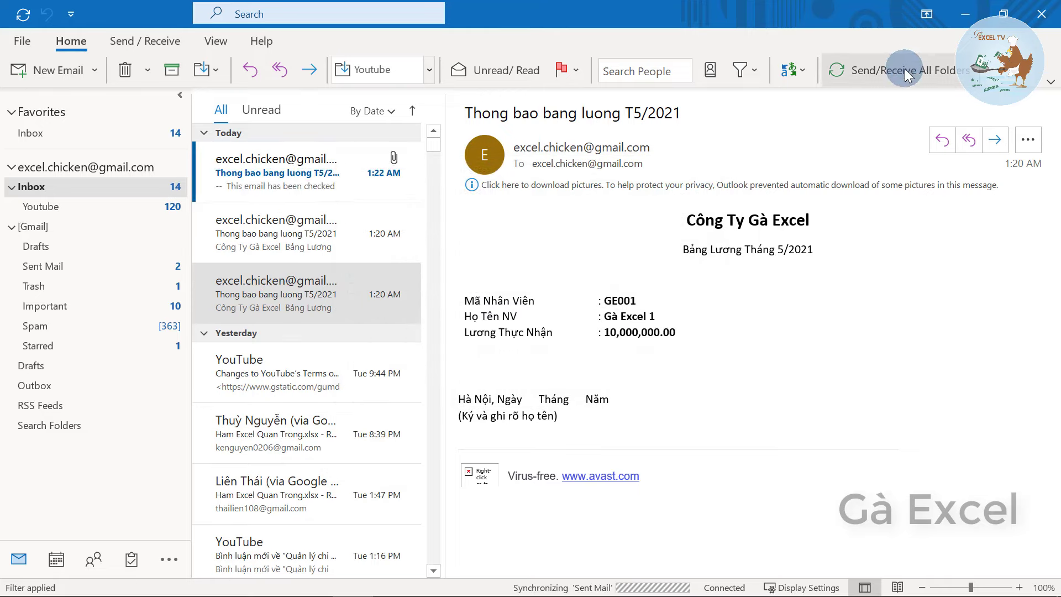
{"action": "left_click", "coordinate": [279, 176]}
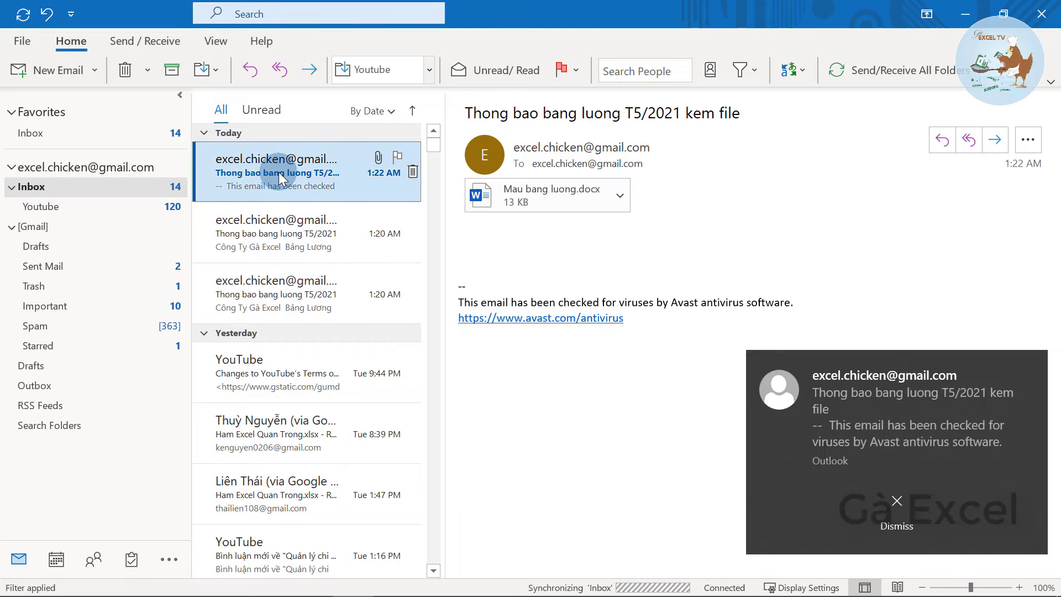
{"action": "left_click", "coordinate": [531, 200]}
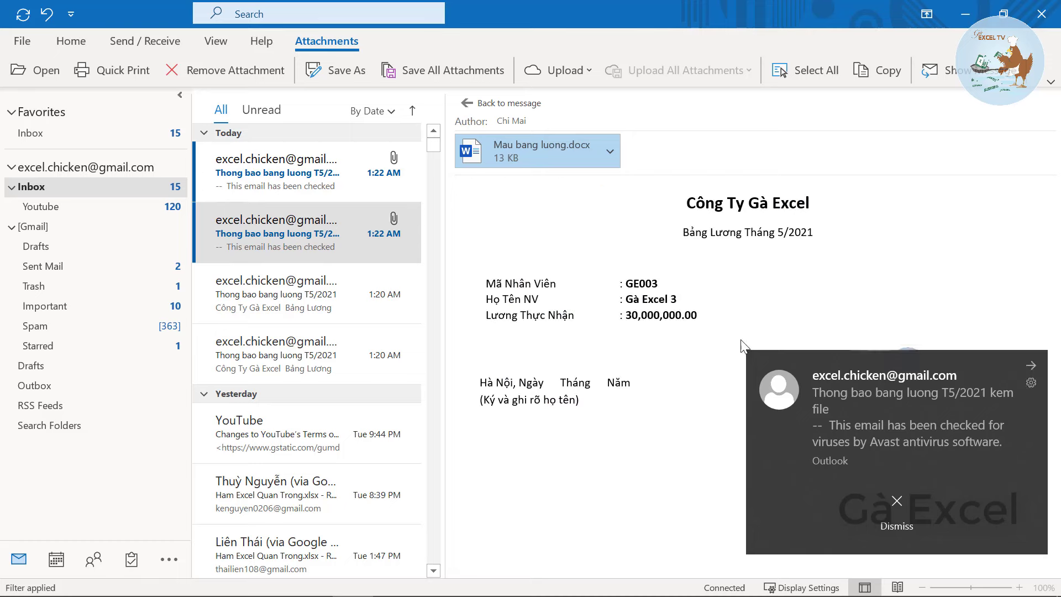
{"action": "left_click", "coordinate": [654, 313]}
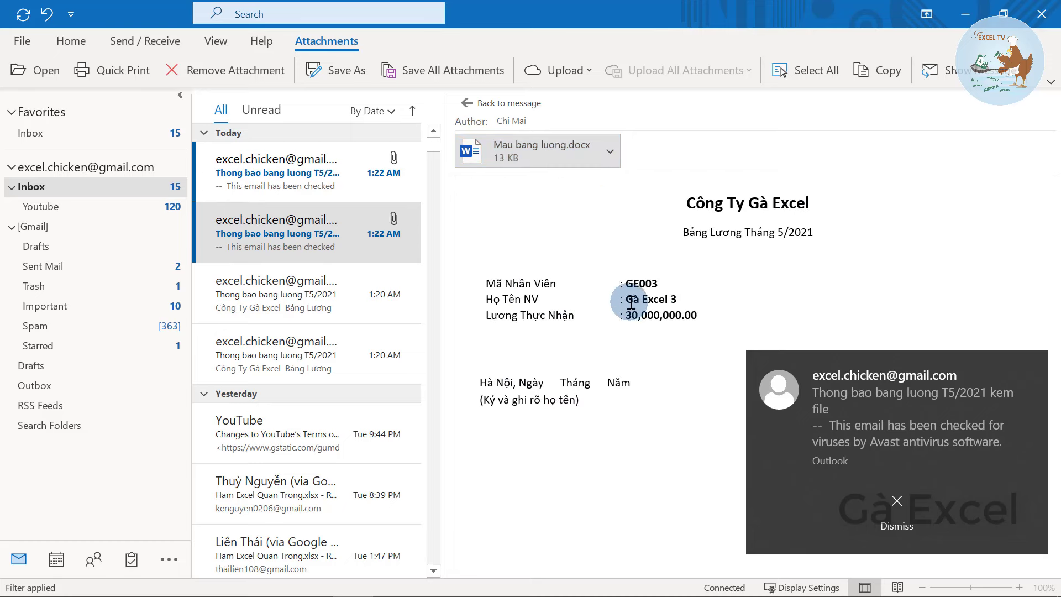
{"action": "left_click", "coordinate": [264, 175]}
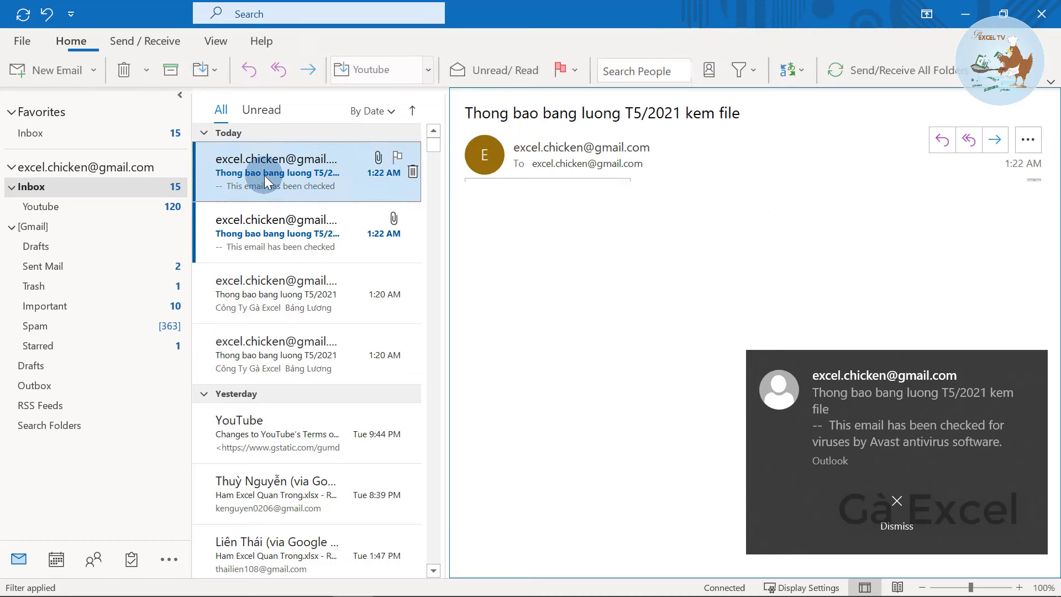
{"action": "left_click", "coordinate": [536, 204]}
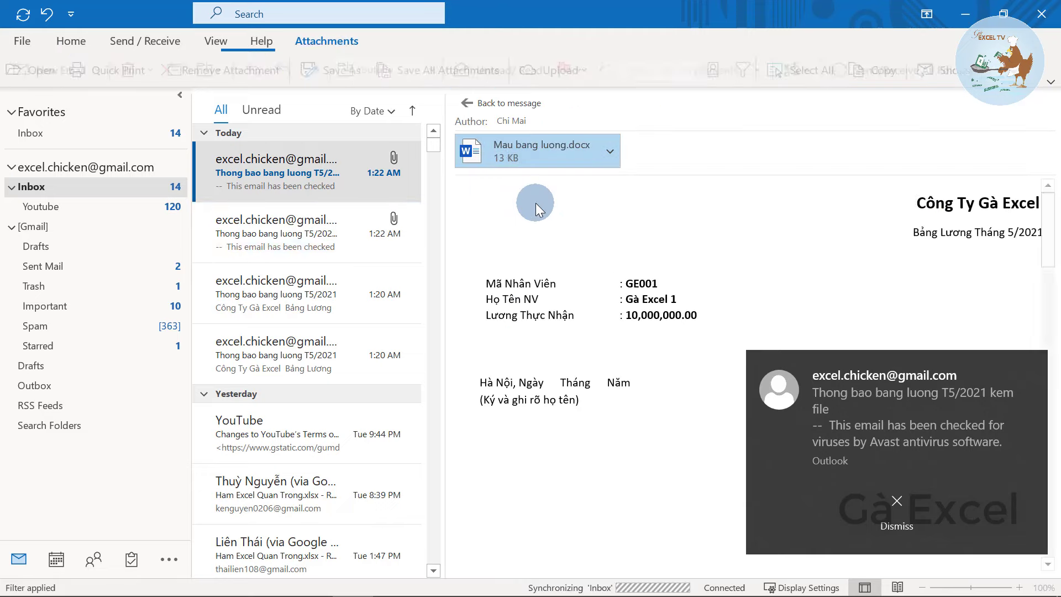
{"action": "mouse_move", "coordinate": [616, 279]}
{"action": "left_mouse_down"}
{"action": "mouse_move", "coordinate": [731, 333]}
{"action": "mouse_move", "coordinate": [713, 406]}
{"action": "left_mouse_up"}
{"action": "left_click", "coordinate": [1033, 371]}
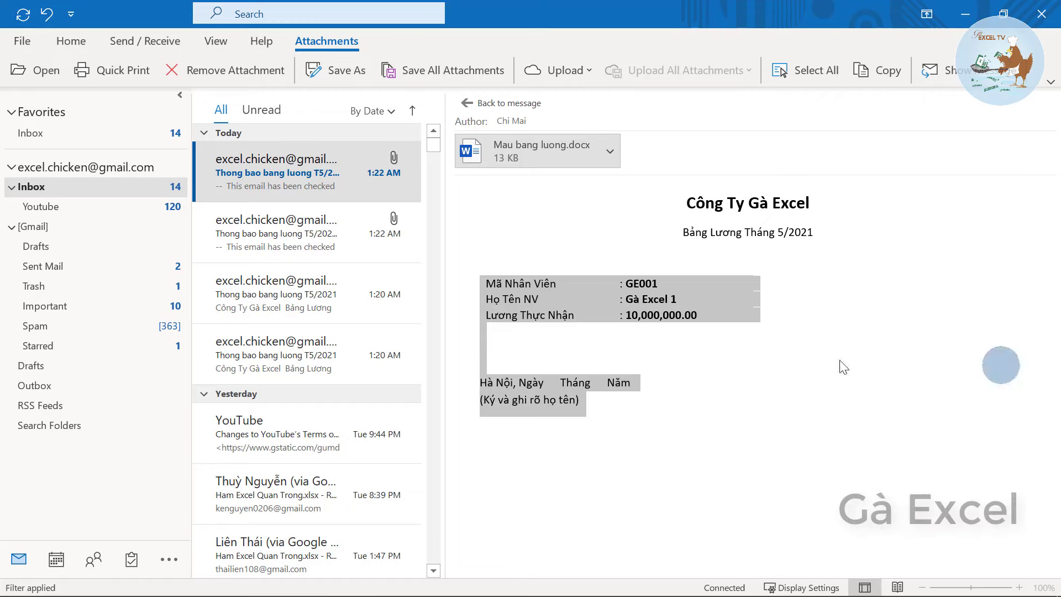
{"action": "left_click", "coordinate": [622, 300]}
{"action": "left_click", "coordinate": [345, 221]}
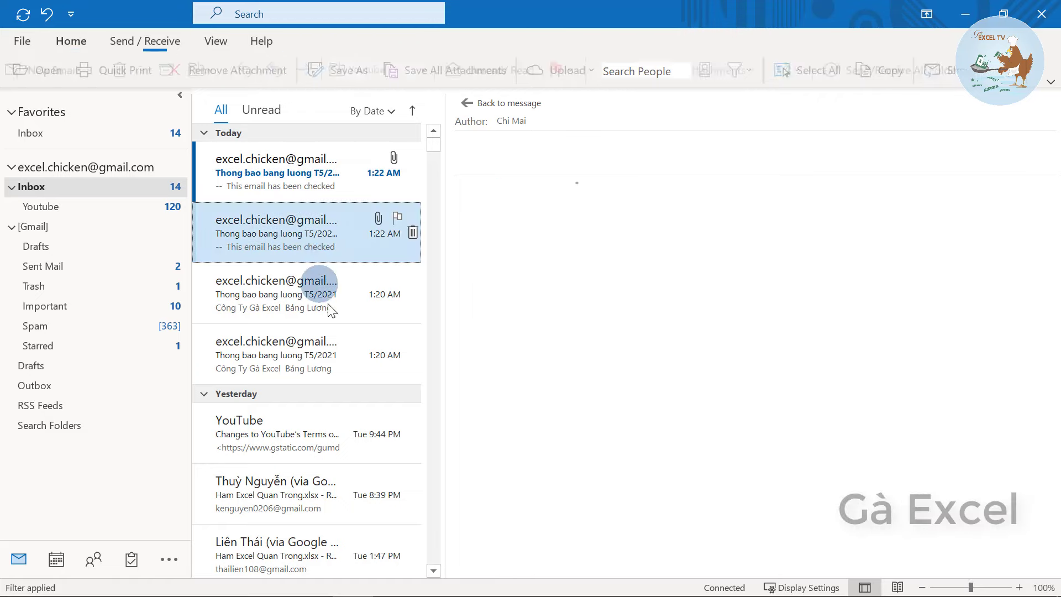
{"action": "left_click", "coordinate": [554, 191]}
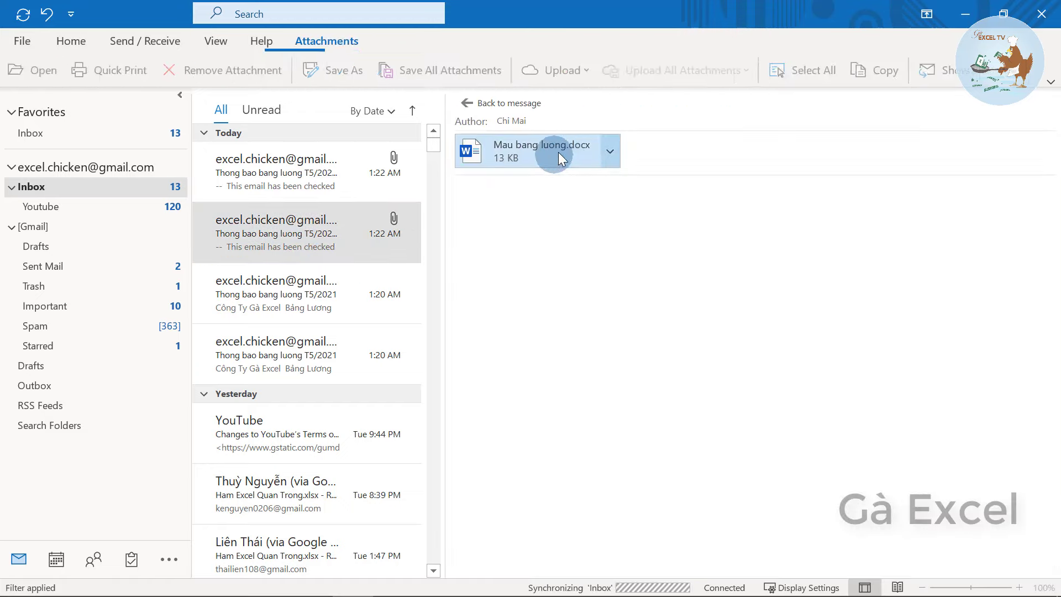
{"action": "left_click_drag", "start_coordinate": [620, 284], "coordinate": [708, 327]}
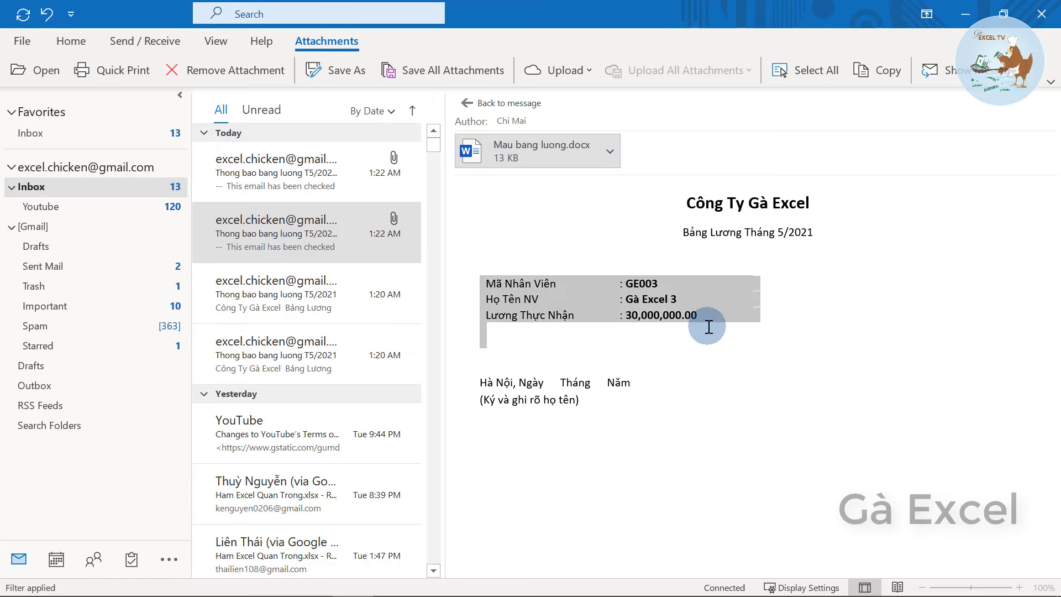
{"action": "left_click", "coordinate": [250, 180]}
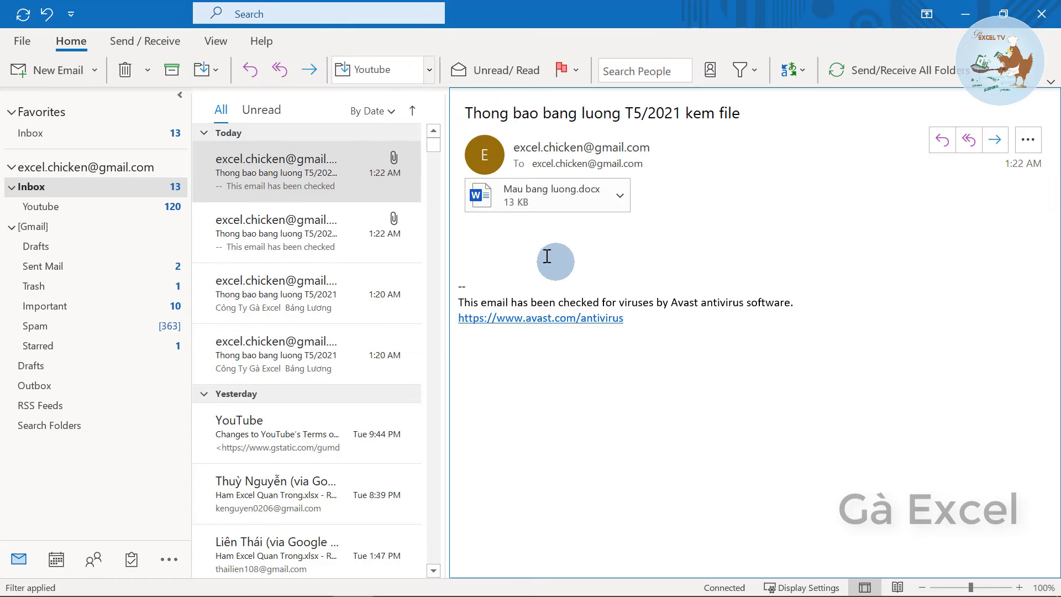
{"action": "mouse_move", "coordinate": [518, 590]}
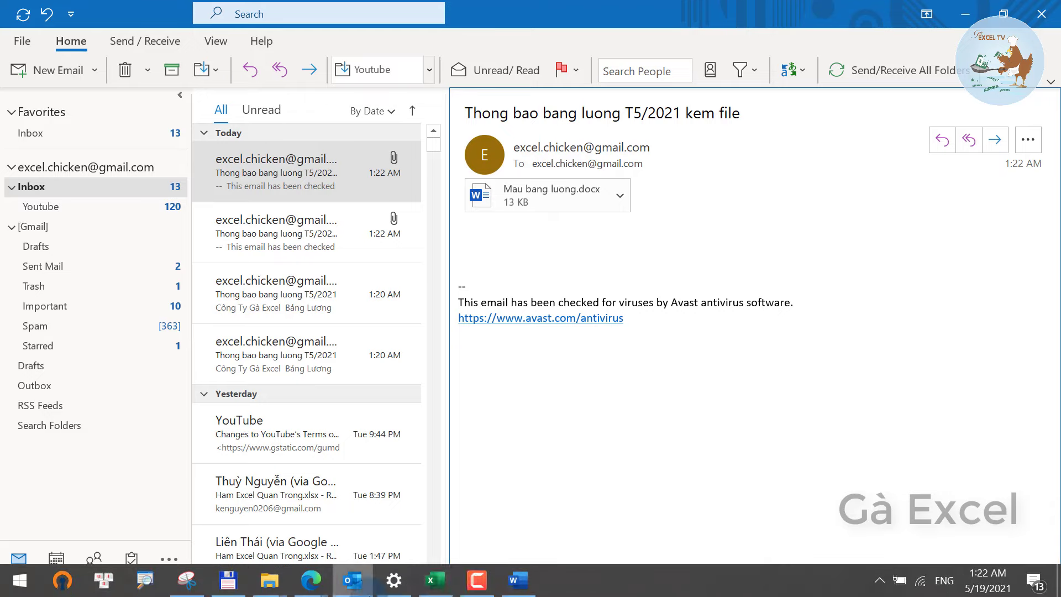
Switch to Bang Luong Cty and review the Lương Thực Nhận salaries in D3–D5 and the email header
{"action": "left_click", "coordinate": [435, 580]}
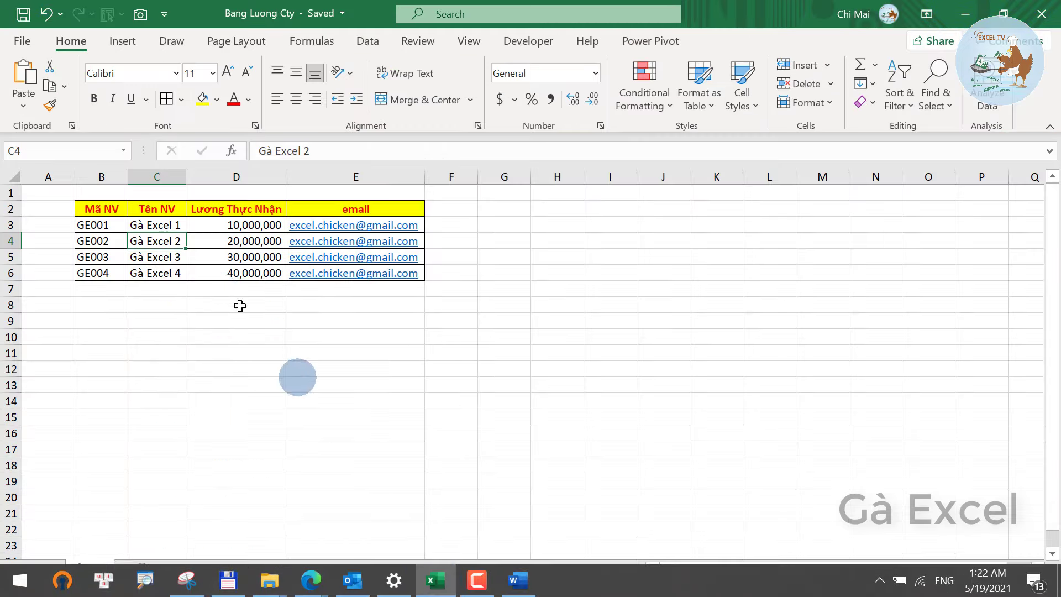
{"action": "left_click", "coordinate": [238, 244]}
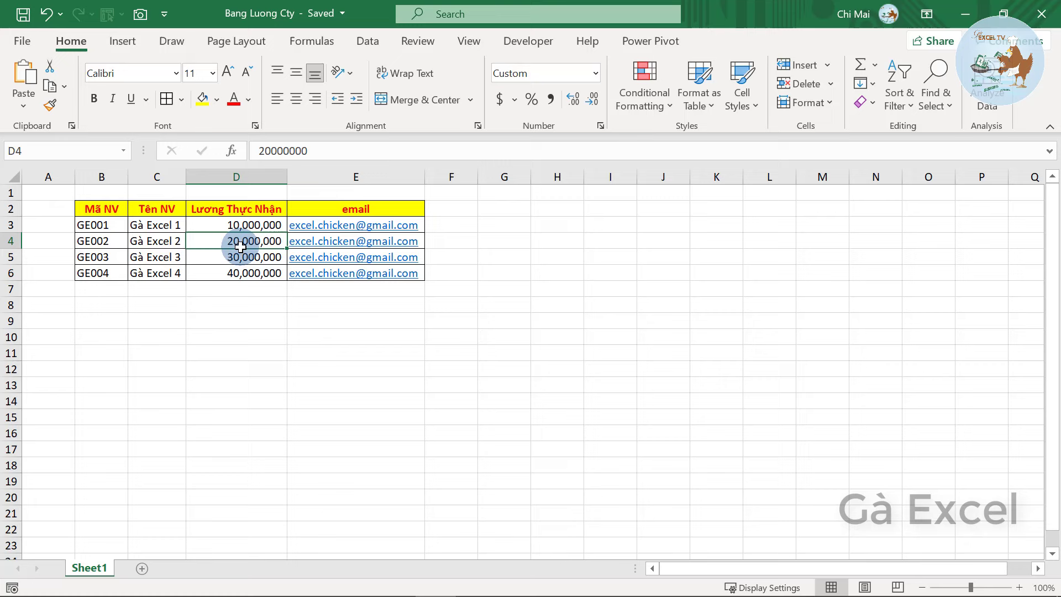
{"action": "left_click", "coordinate": [374, 209]}
{"action": "left_click", "coordinate": [255, 212]}
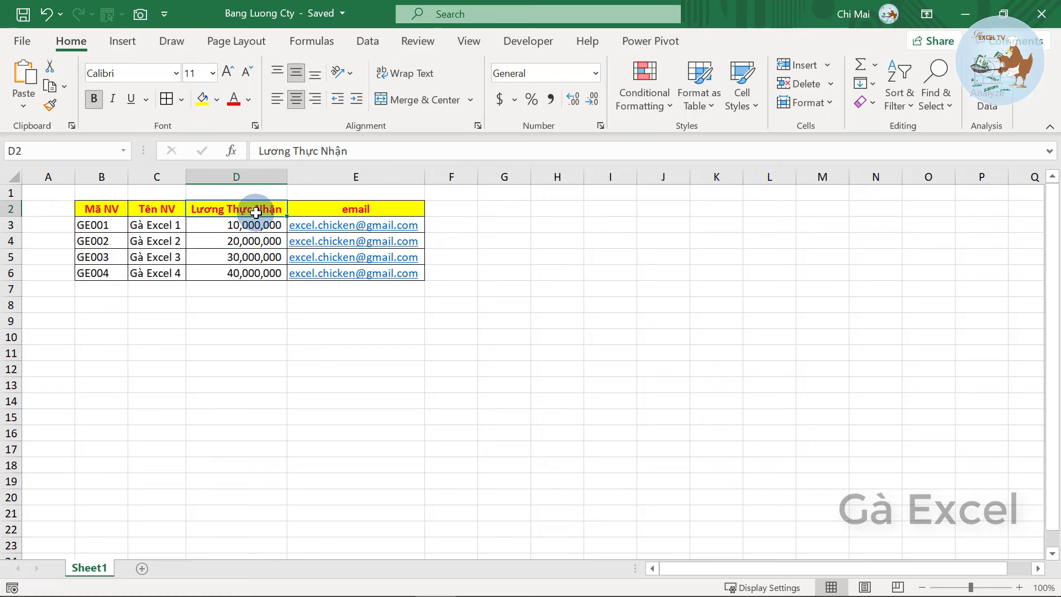
{"action": "left_click", "coordinate": [266, 255]}
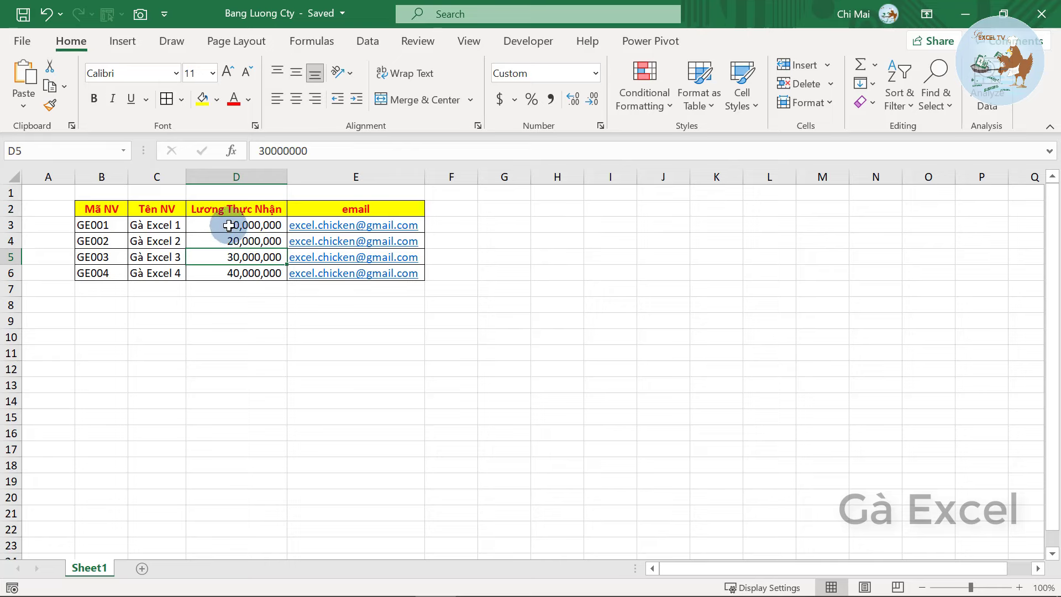
{"action": "left_click", "coordinate": [230, 224]}
{"action": "left_click", "coordinate": [230, 212]}
{"action": "left_click", "coordinate": [232, 241]}
{"action": "left_click", "coordinate": [241, 273]}
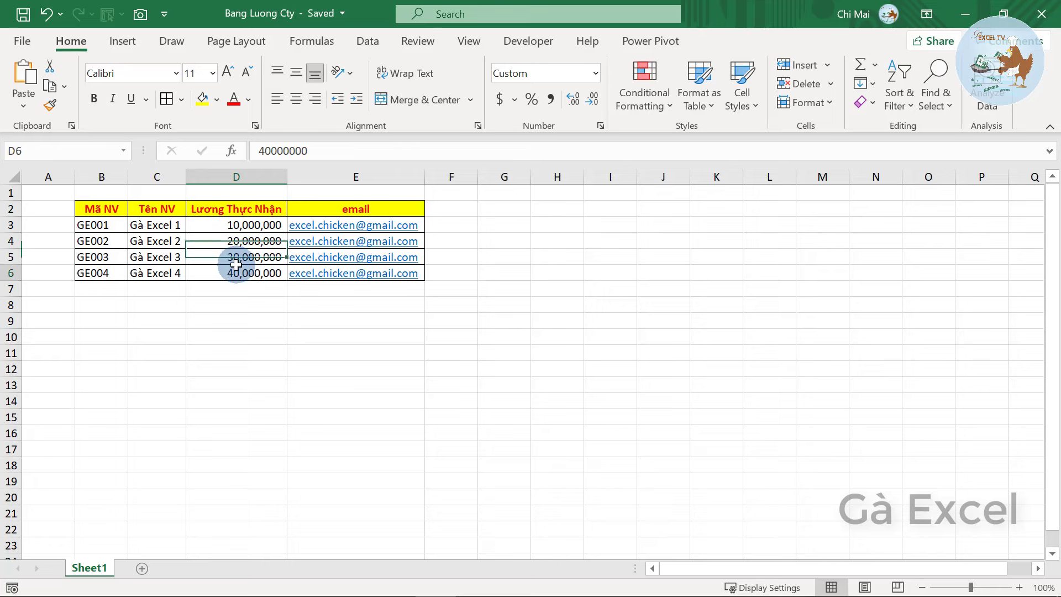
{"action": "key", "text": "Up"}
{"action": "key", "text": "Up"}
{"action": "key", "text": "Left"}
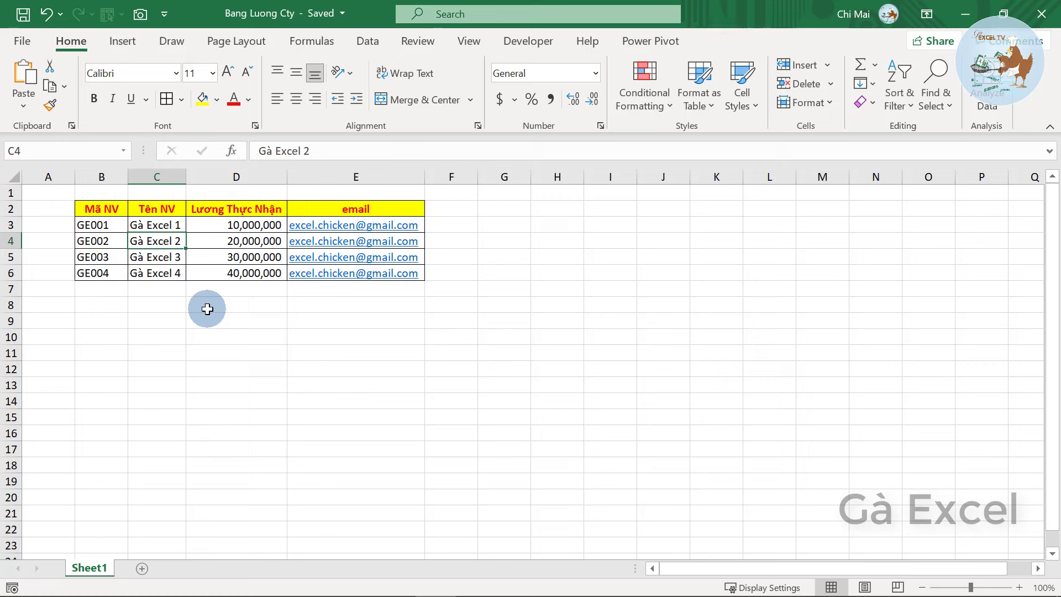